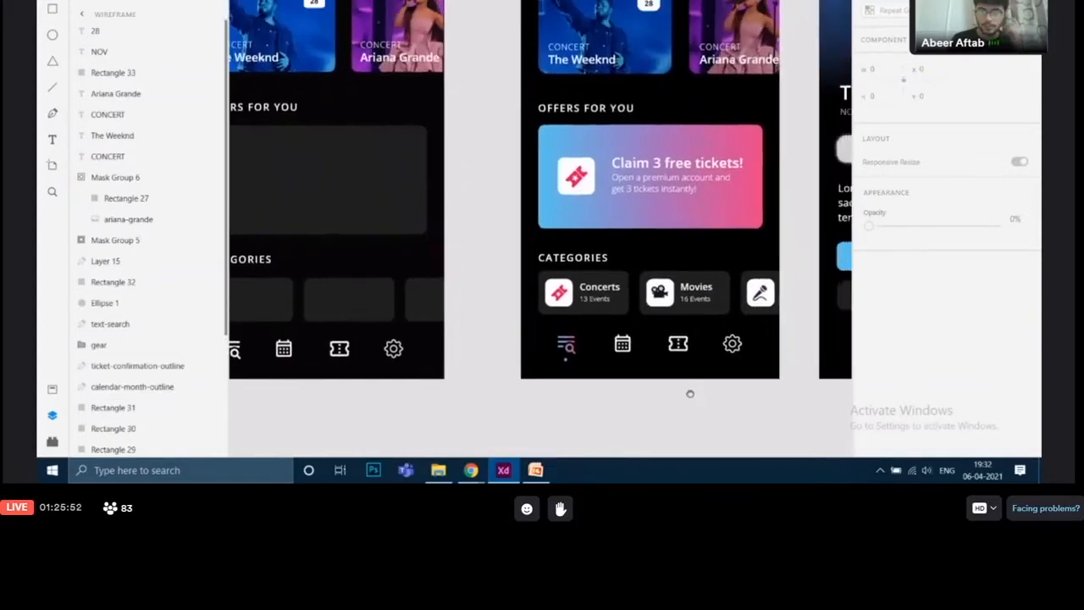
# Inspect the finished offer card in the Explore design and its neighbouring search filter icon
pyautogui.click(680, 216)
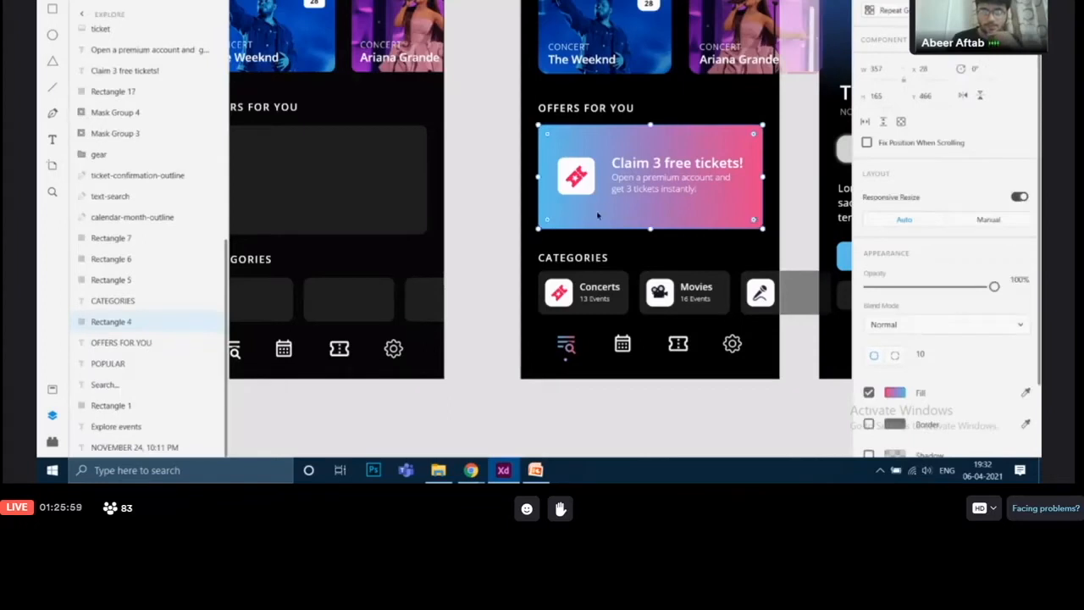
pyautogui.scroll(5, 598, 216)
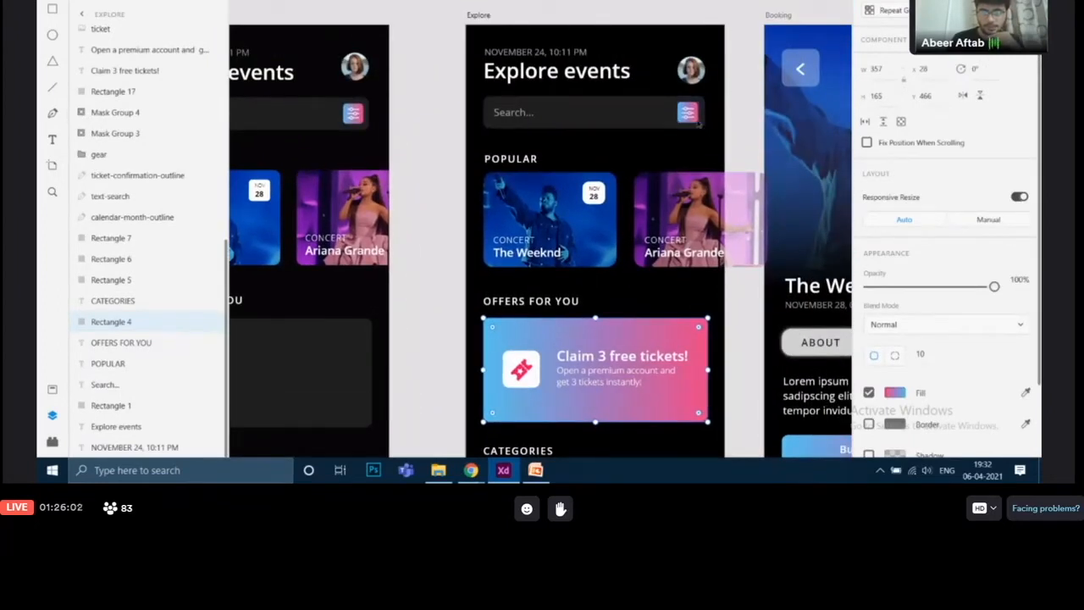
pyautogui.click(694, 119)
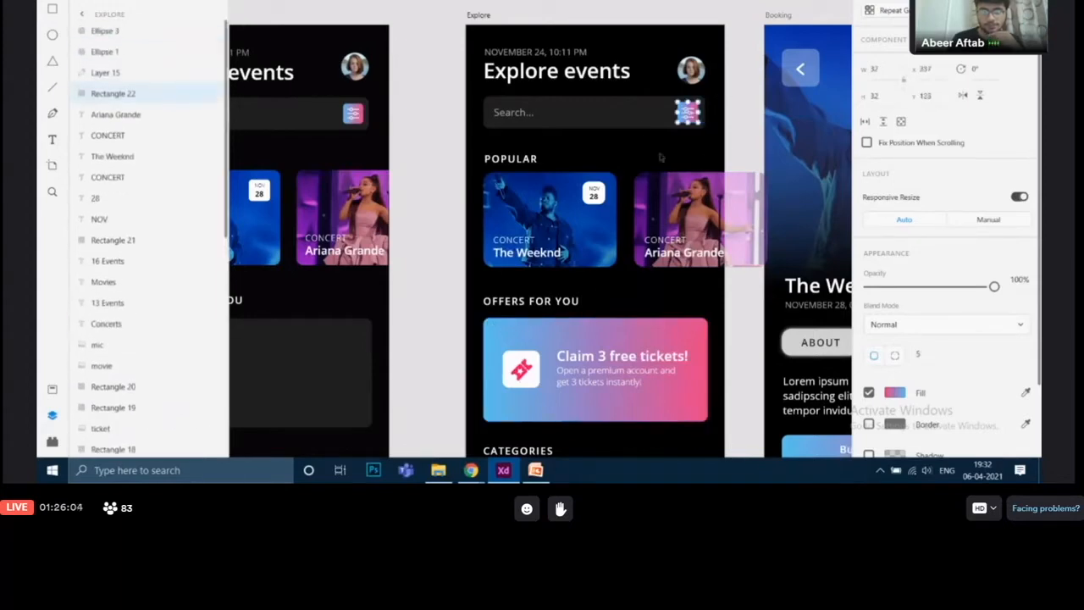
pyautogui.scroll(-2, 659, 242)
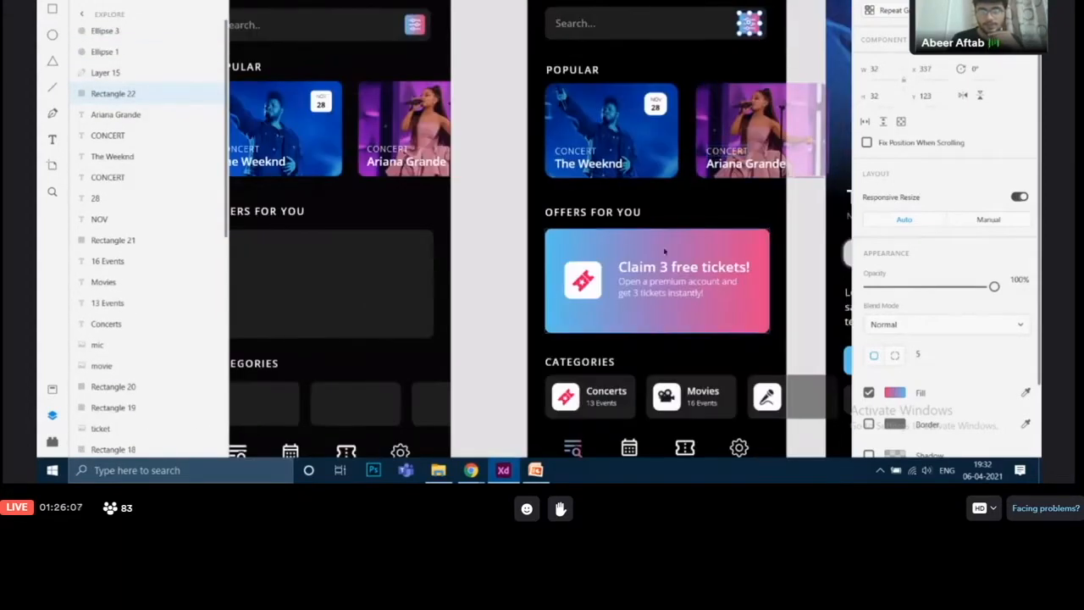
pyautogui.click(665, 251)
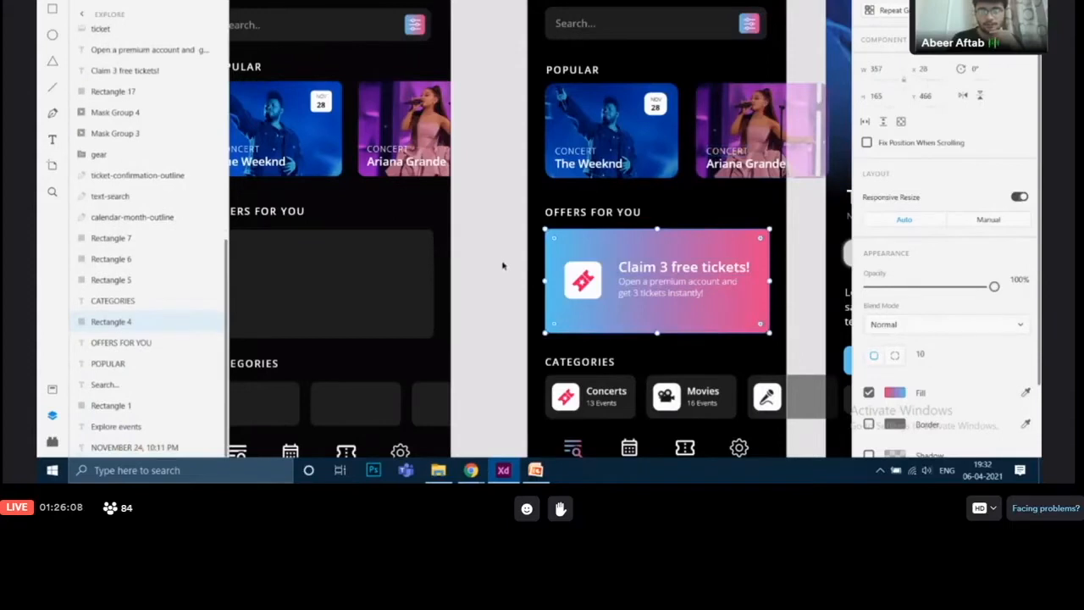
pyautogui.moveTo(500, 261); pyautogui.dragTo(696, 302)
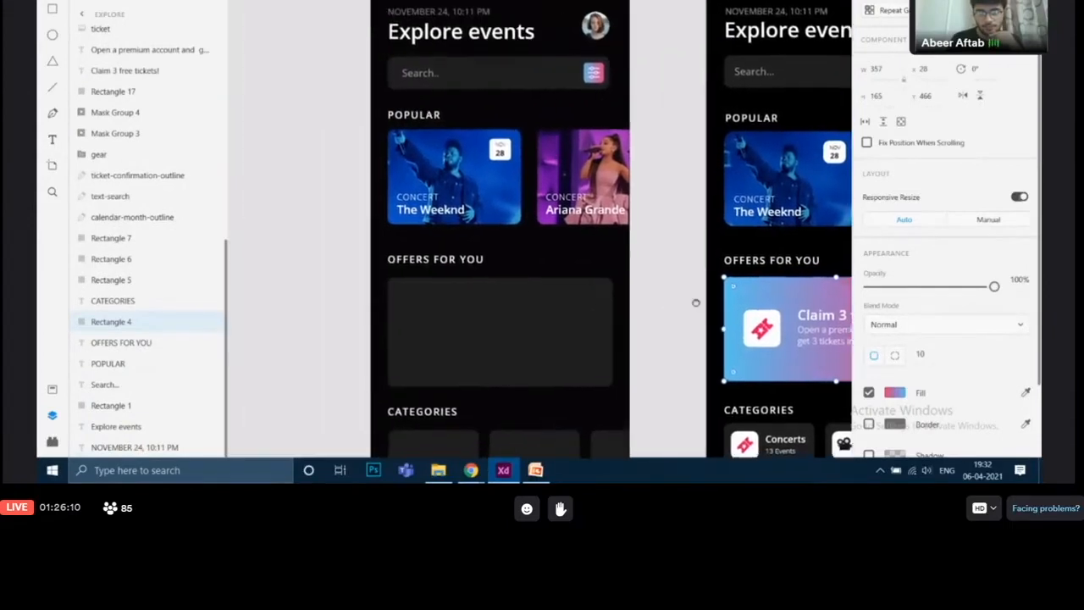
pyautogui.scroll(-3, 593, 254)
# Switch the wireframe's offer placeholder rectangle fill from solid color to a linear gradient
pyautogui.click(545, 205)
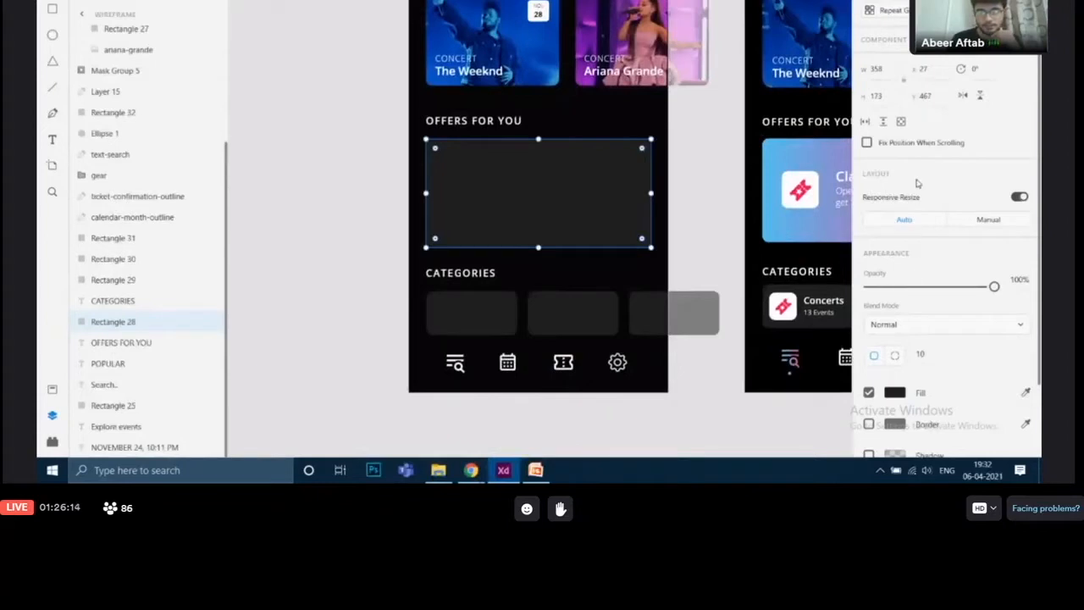
pyautogui.scroll(-3, 931, 190)
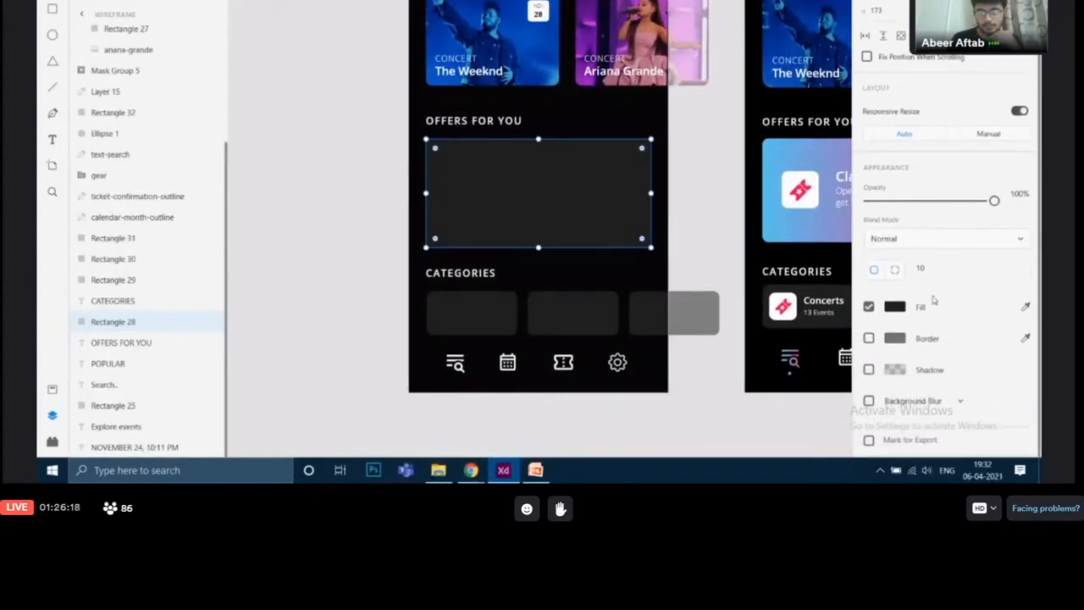
pyautogui.click(892, 308)
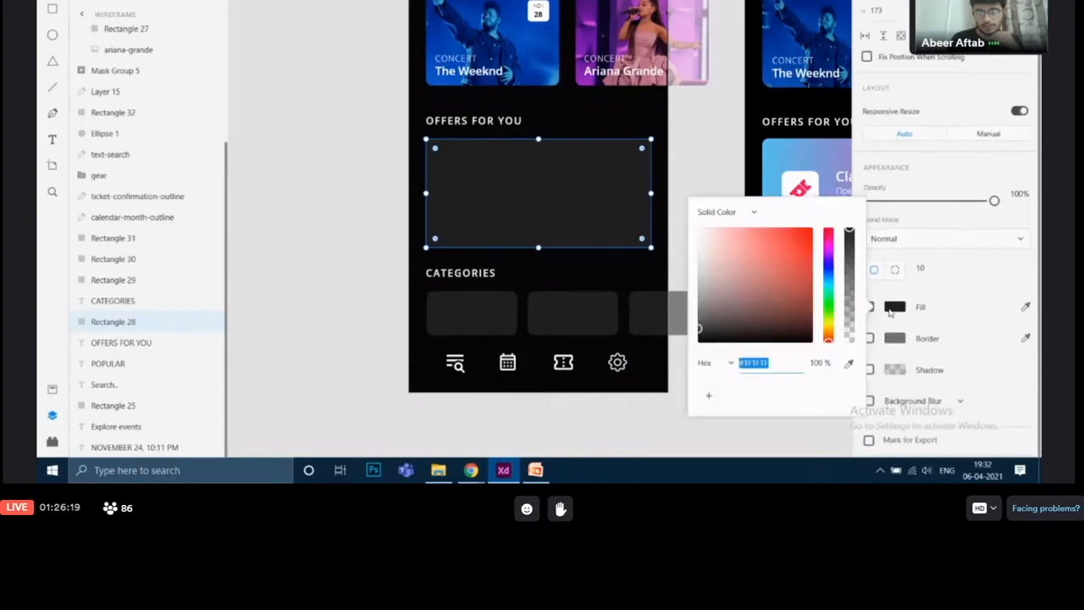
pyautogui.click(751, 216)
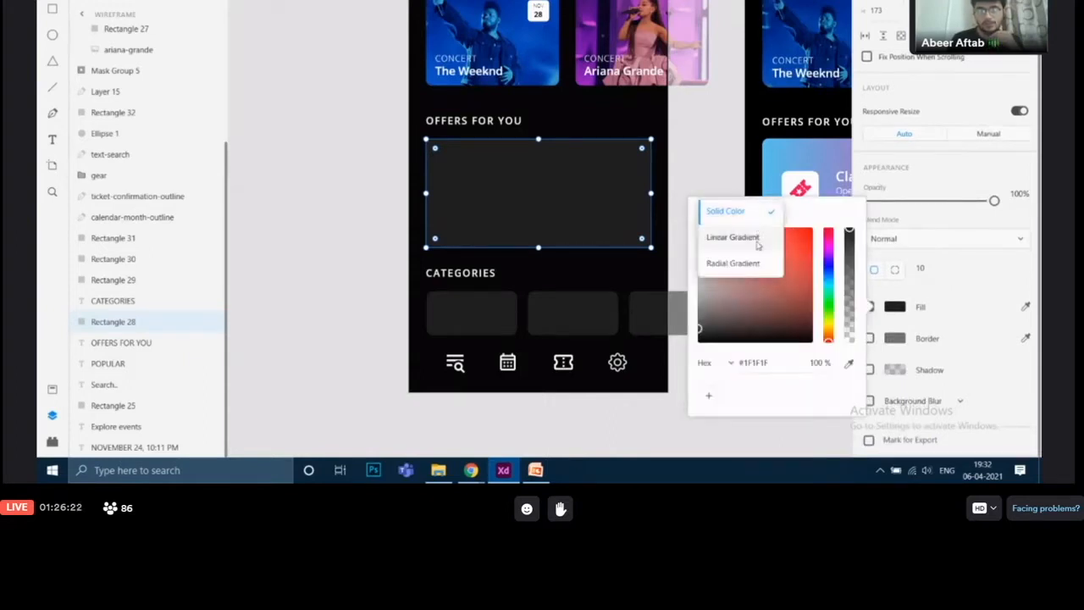
pyautogui.click(734, 237)
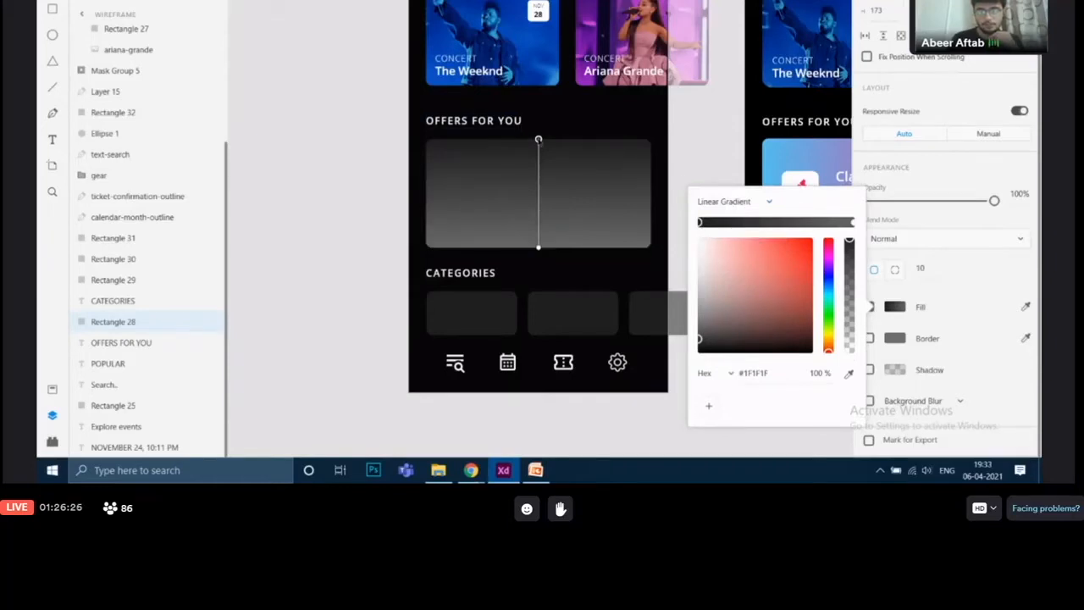
# Reposition the gradient handles so the gradient runs horizontally from the rectangle's left edge to its right edge
pyautogui.moveTo(539, 140); pyautogui.dragTo(538, 142)
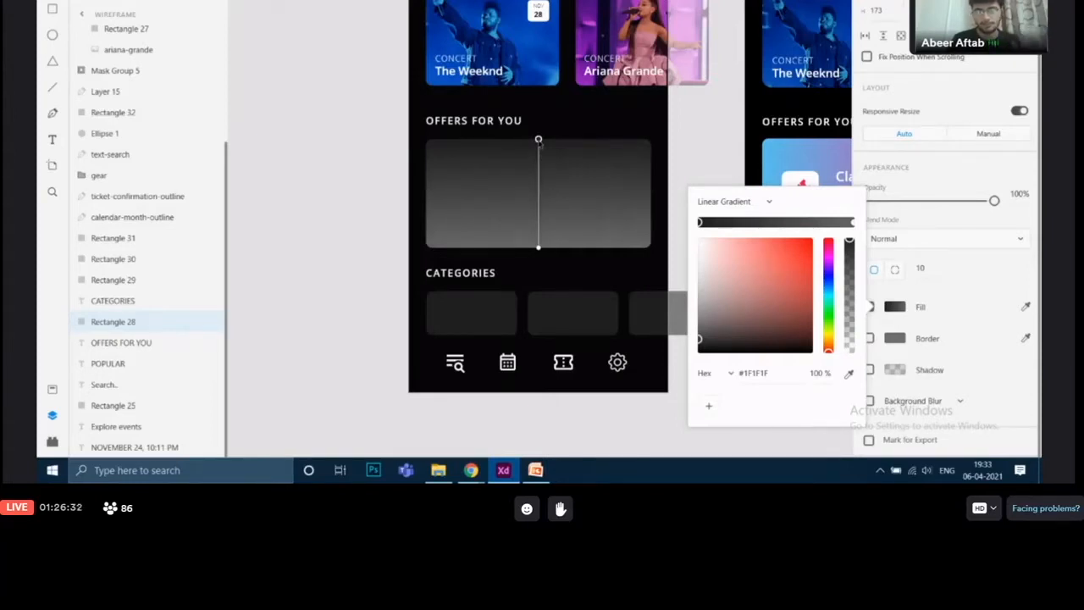
pyautogui.moveTo(535, 143); pyautogui.dragTo(426, 195)
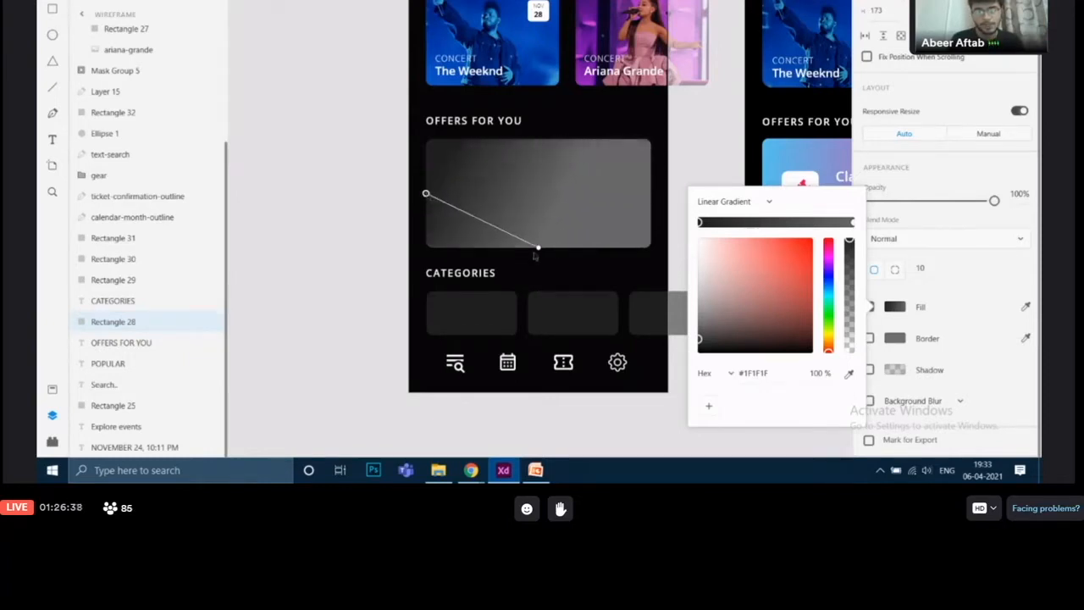
pyautogui.moveTo(538, 249); pyautogui.dragTo(650, 195)
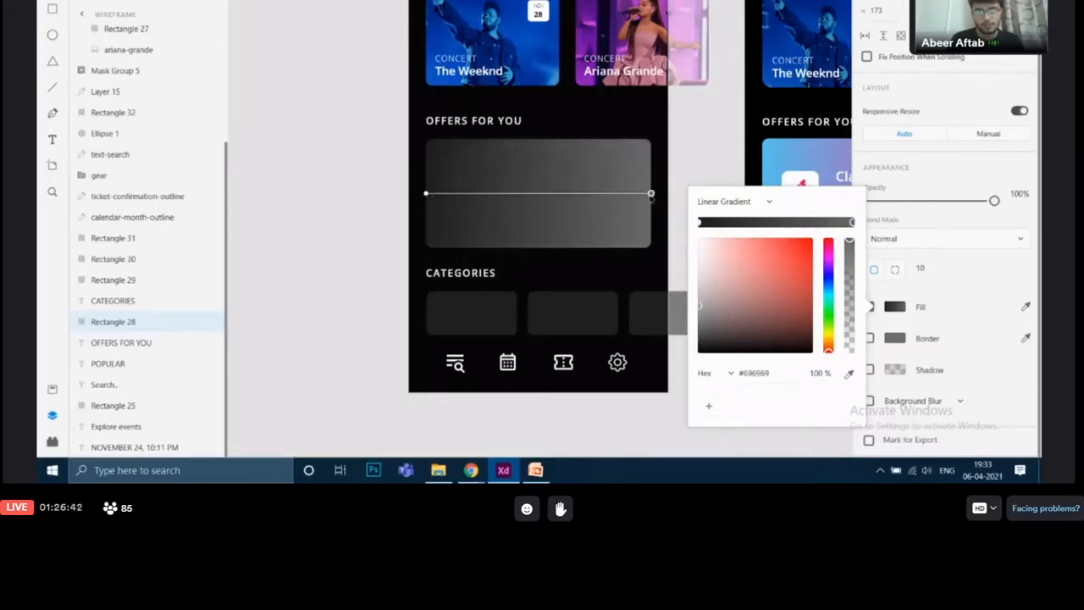
pyautogui.moveTo(691, 112); pyautogui.dragTo(443, 111)
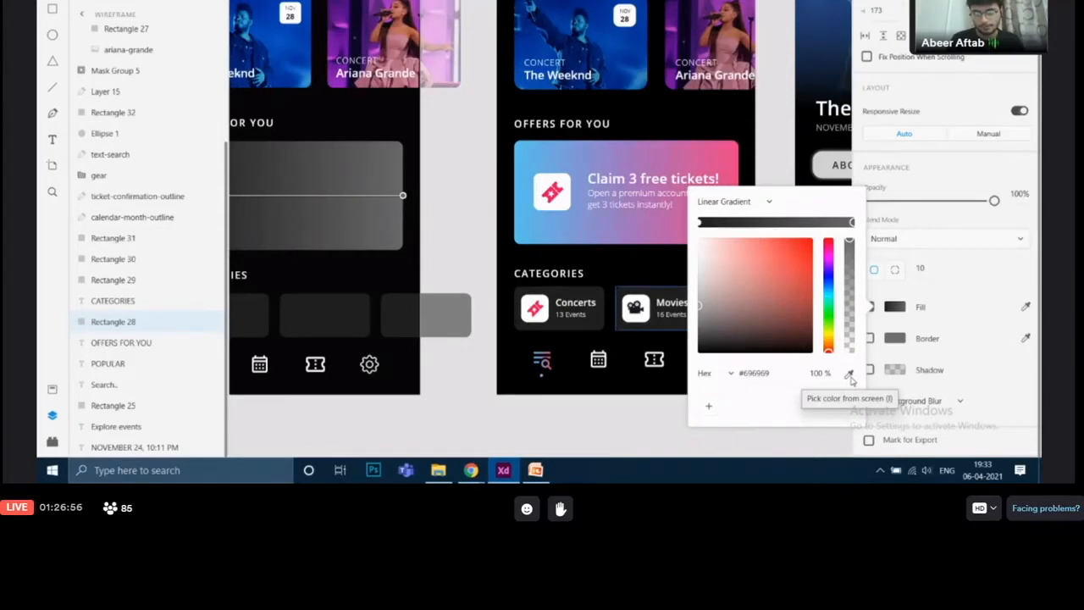
# Sample the pink #E84186 from the finished offer card as the gradient's end color
pyautogui.click(849, 375)
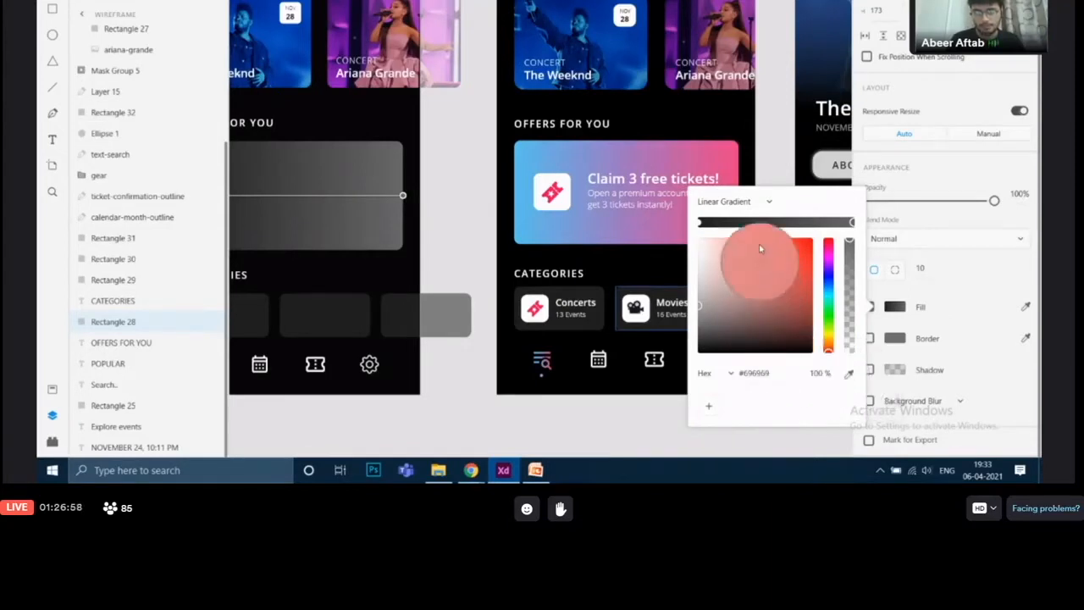
pyautogui.click(735, 158)
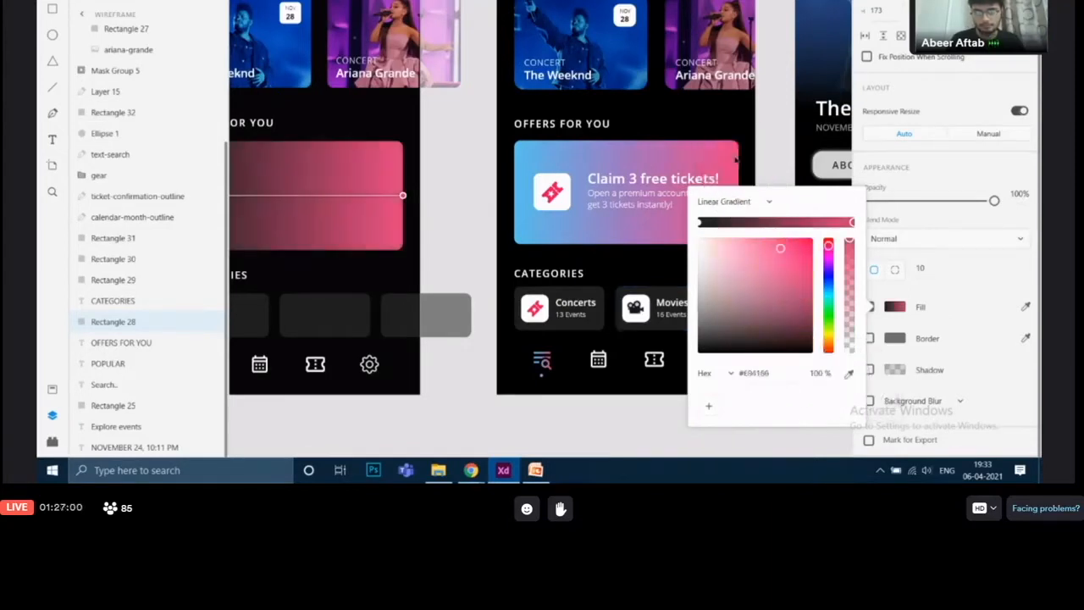
pyautogui.moveTo(471, 152); pyautogui.dragTo(593, 148)
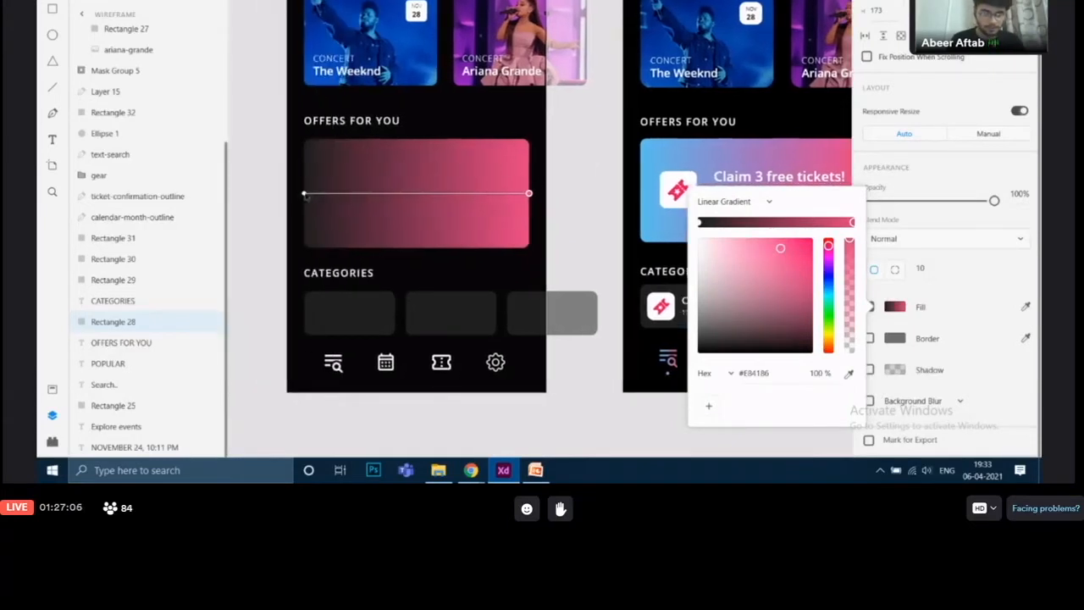
# Select the gradient's start stop, sample the blue #5EBFED from the finished card, and close the color picker
pyautogui.click(305, 194)
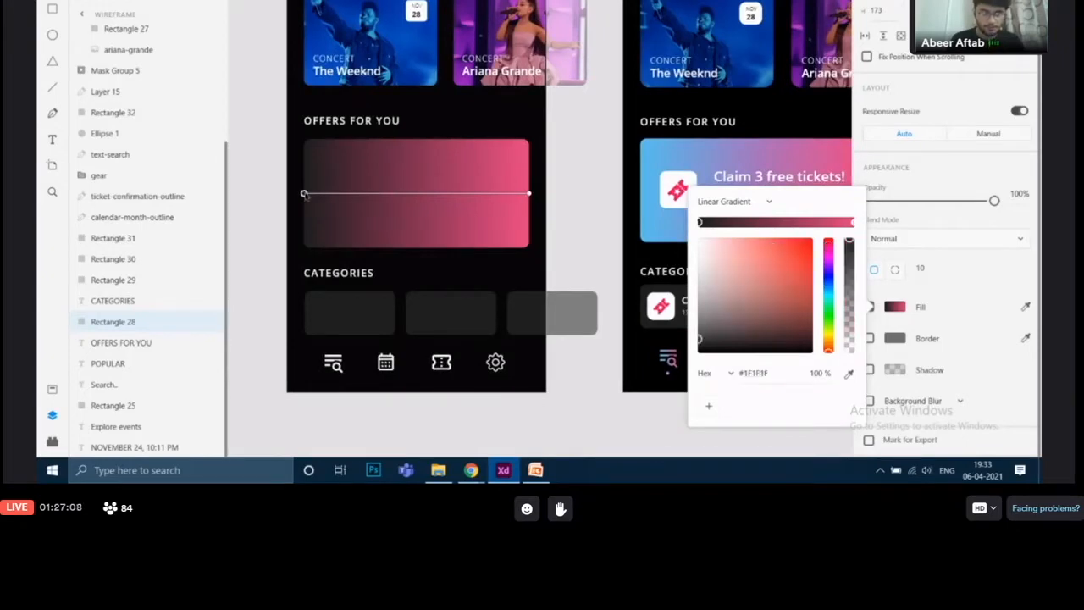
pyautogui.moveTo(616, 174); pyautogui.dragTo(576, 149)
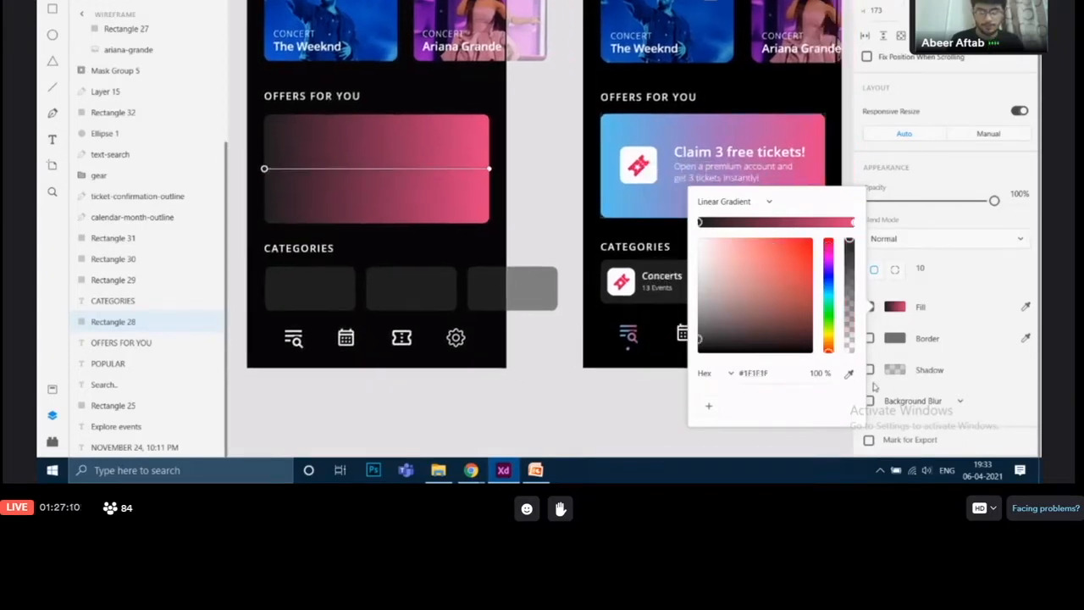
pyautogui.click(848, 374)
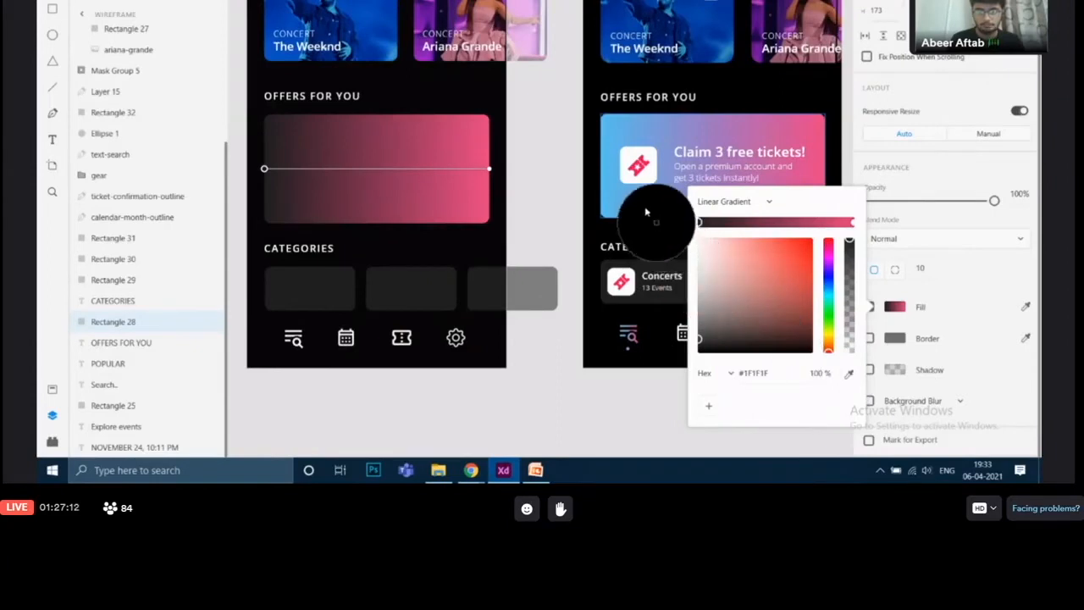
pyautogui.click(609, 170)
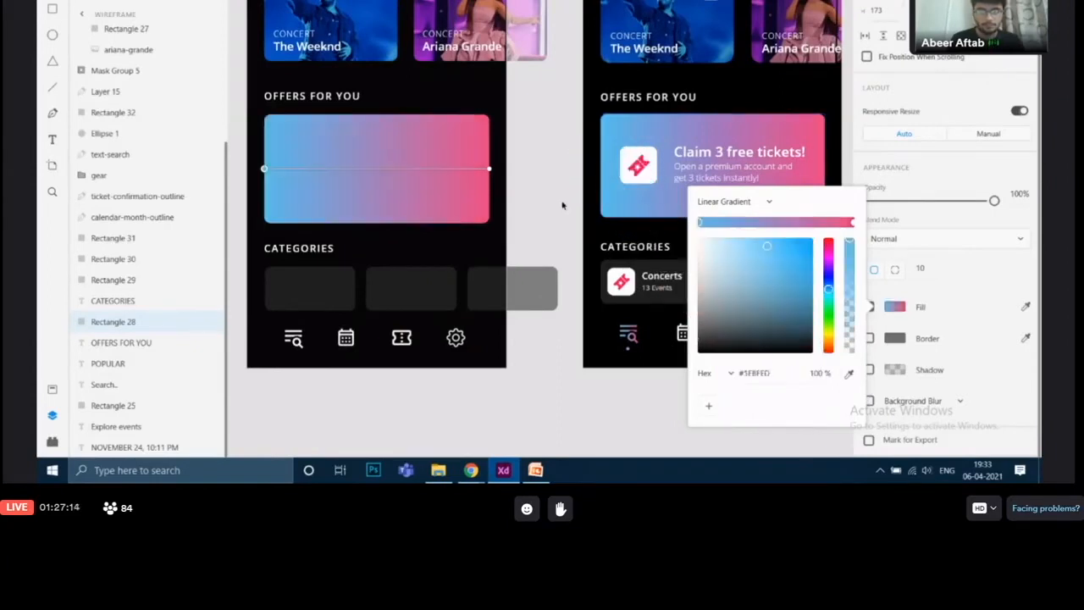
pyautogui.moveTo(535, 220); pyautogui.dragTo(565, 202)
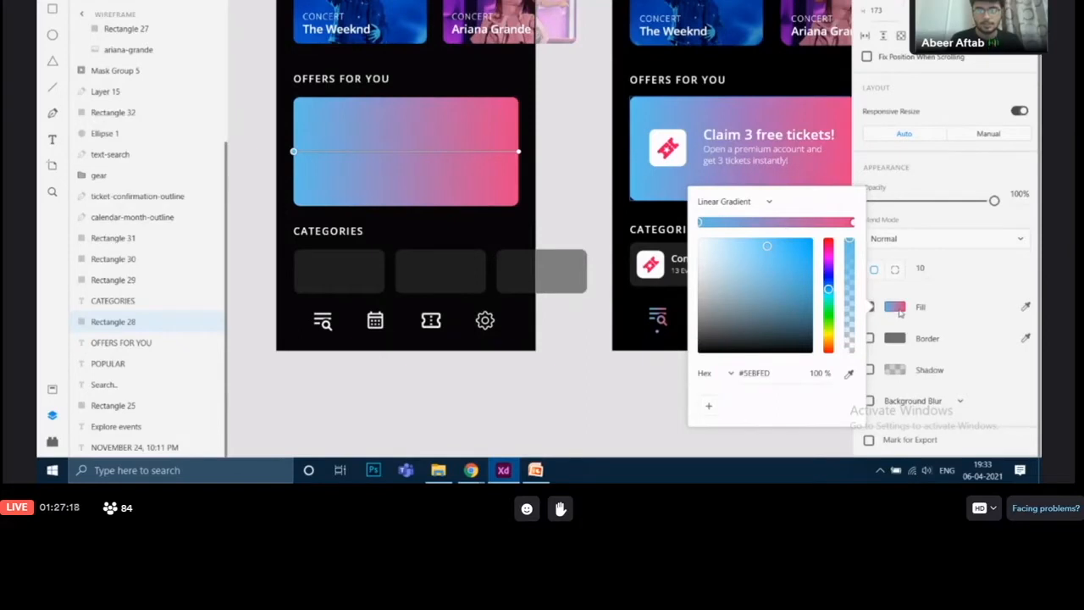
pyautogui.click(900, 312)
pyautogui.click(770, 387)
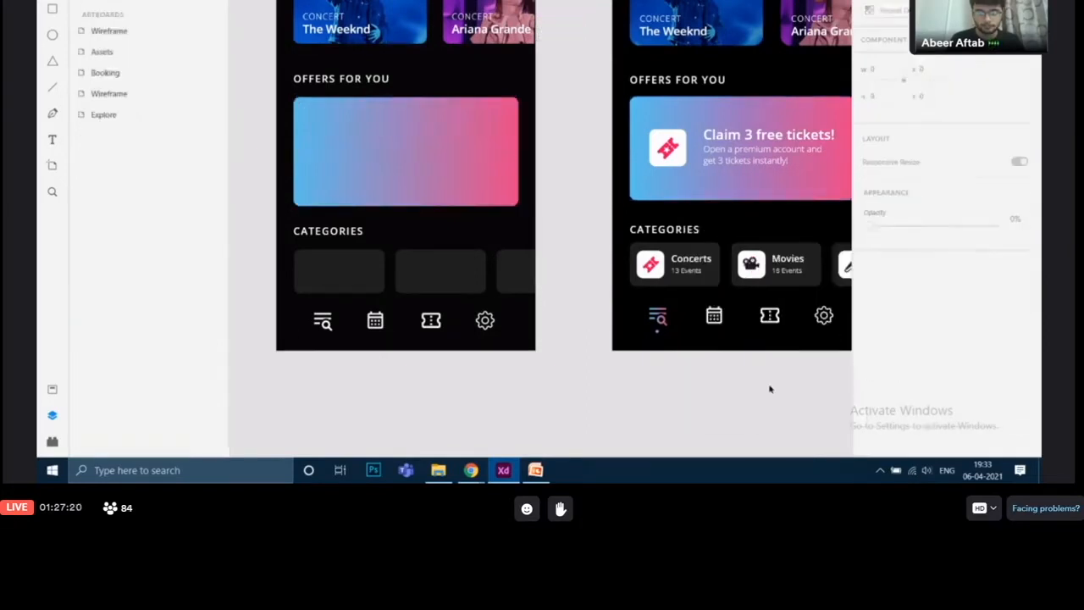
# Examine the ticket icon and text elements on the finished offer card
pyautogui.scroll(3, 593, 220)
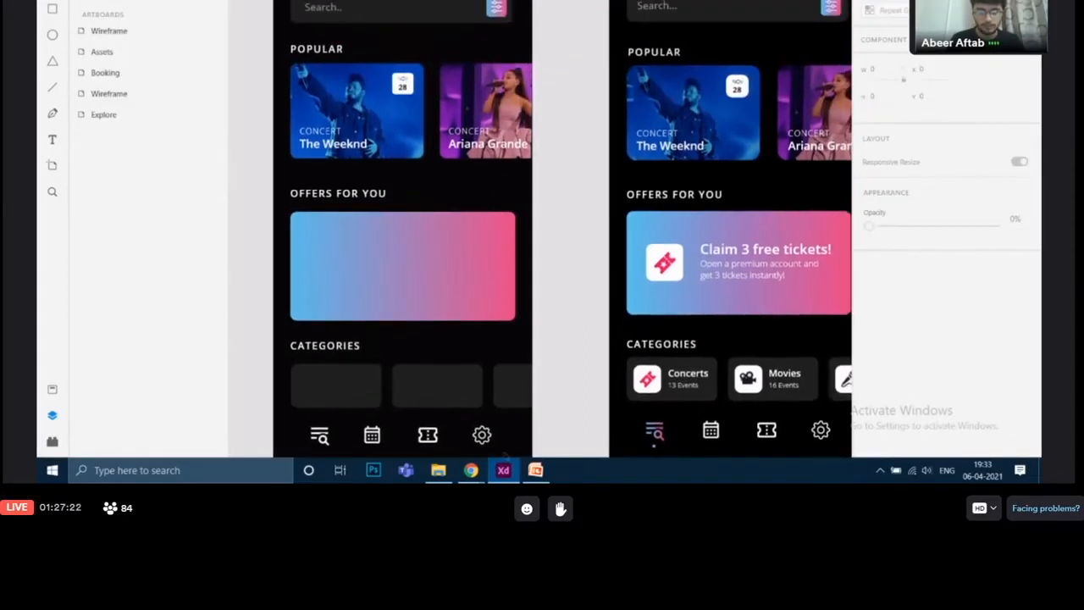
pyautogui.scroll(-3, 590, 204)
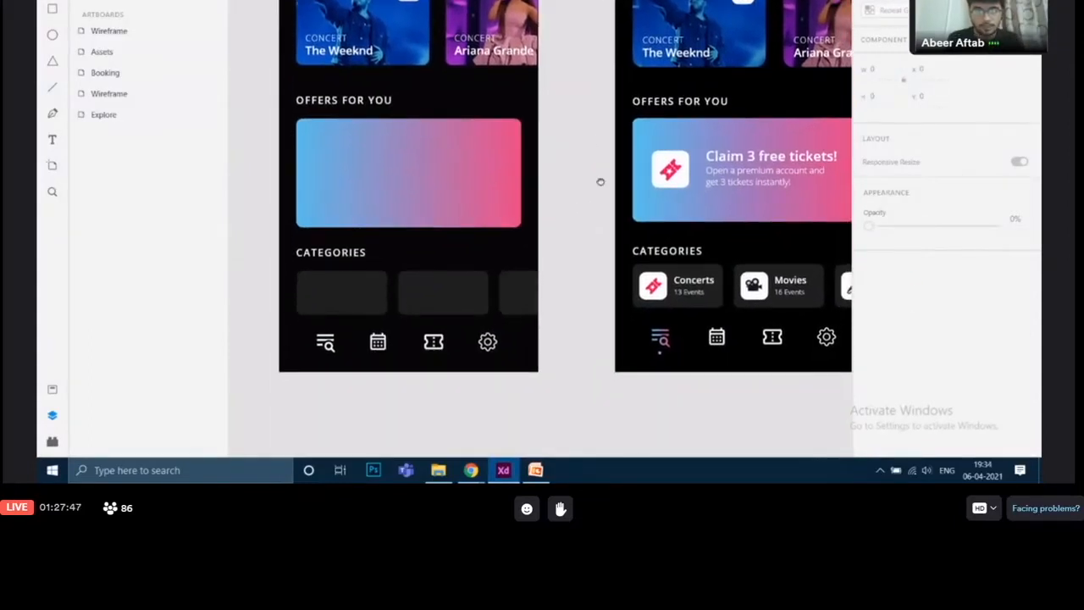
pyautogui.click(660, 162)
pyautogui.click(739, 175)
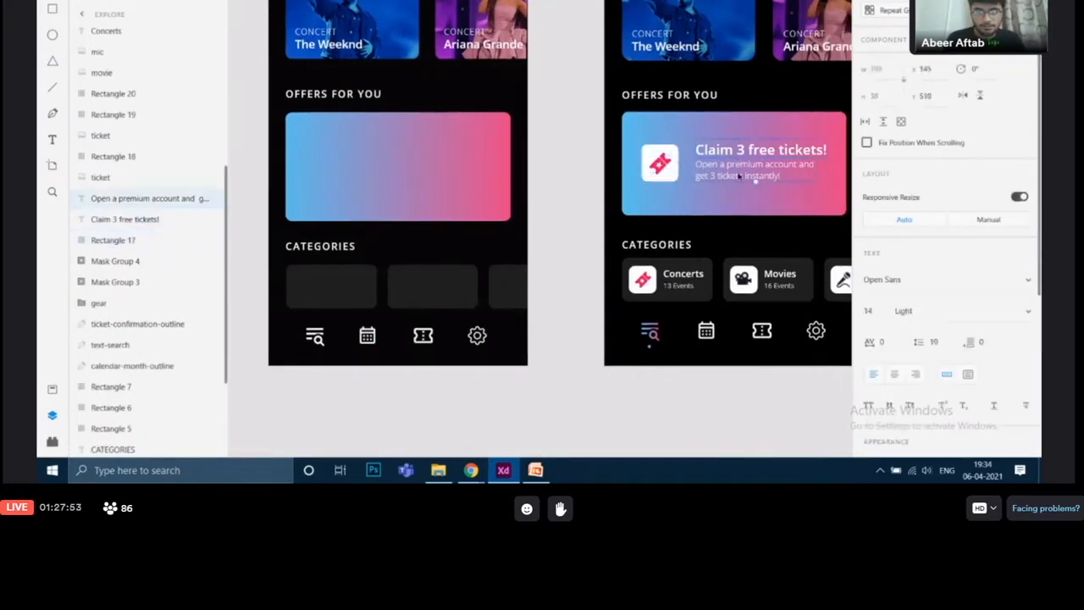
pyautogui.click(559, 178)
pyautogui.moveTo(559, 179); pyautogui.dragTo(617, 265)
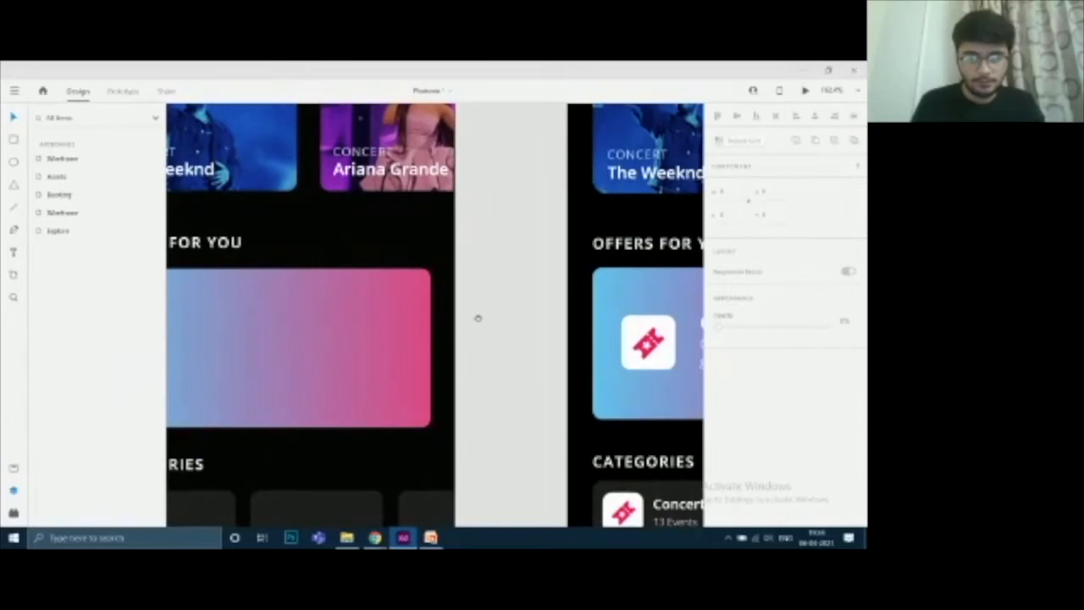
pyautogui.moveTo(477, 317); pyautogui.dragTo(611, 356)
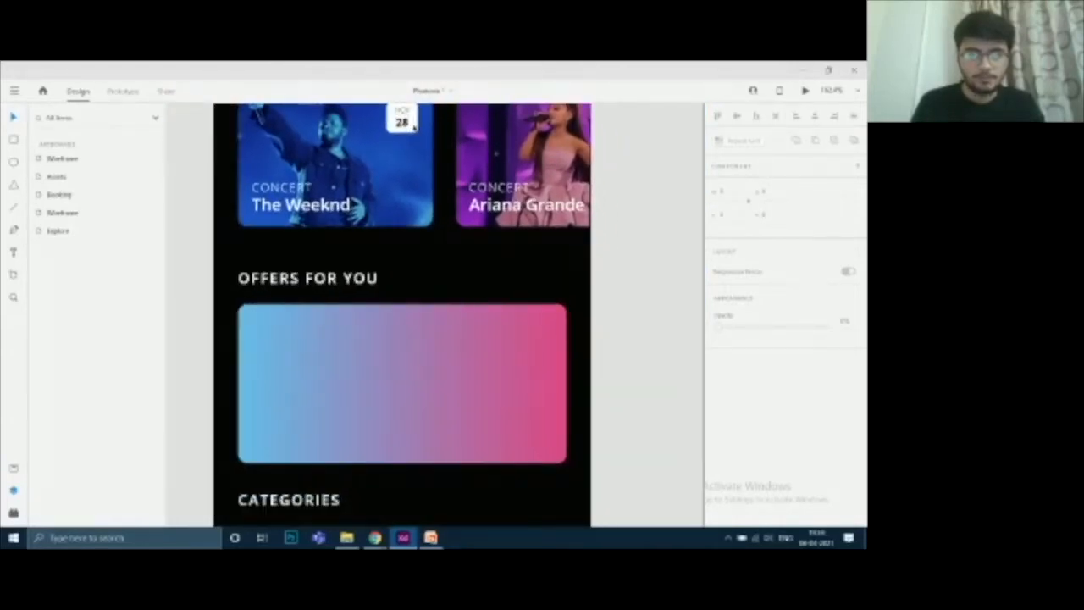
# Paste a small white rounded square into the wireframe and move it onto the left side of the gradient offer card
pyautogui.doubleClick(414, 126)
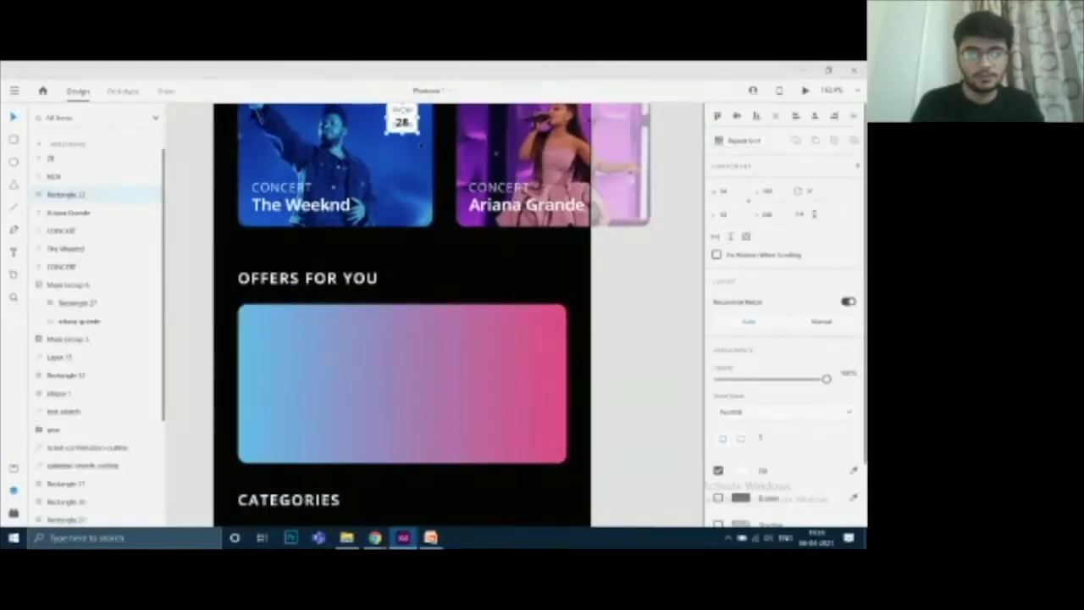
pyautogui.scroll(1, 438, 174)
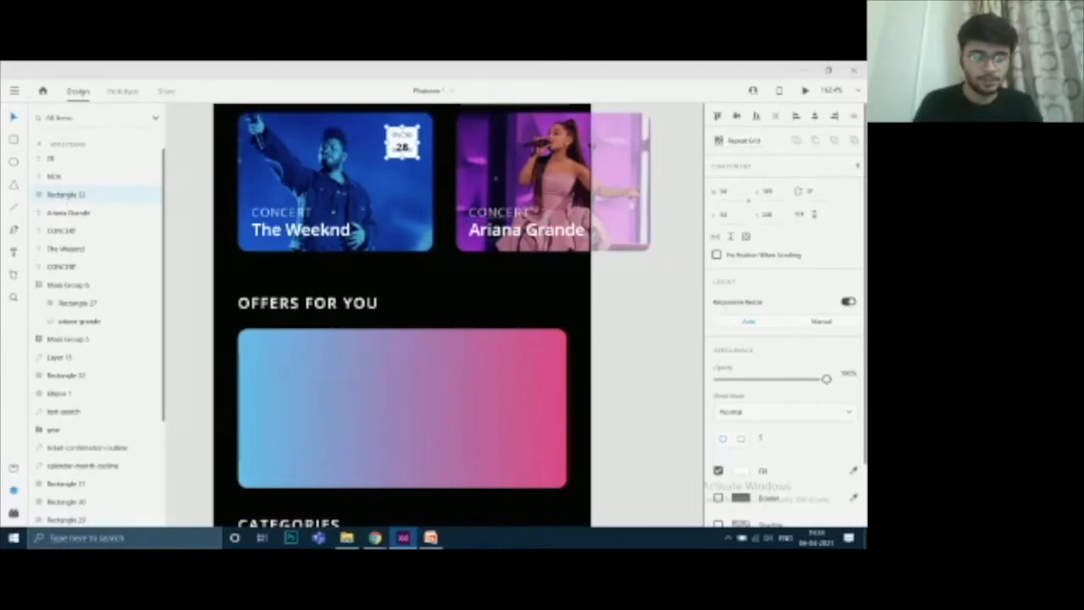
pyautogui.hotkey('ctrl', 'v')
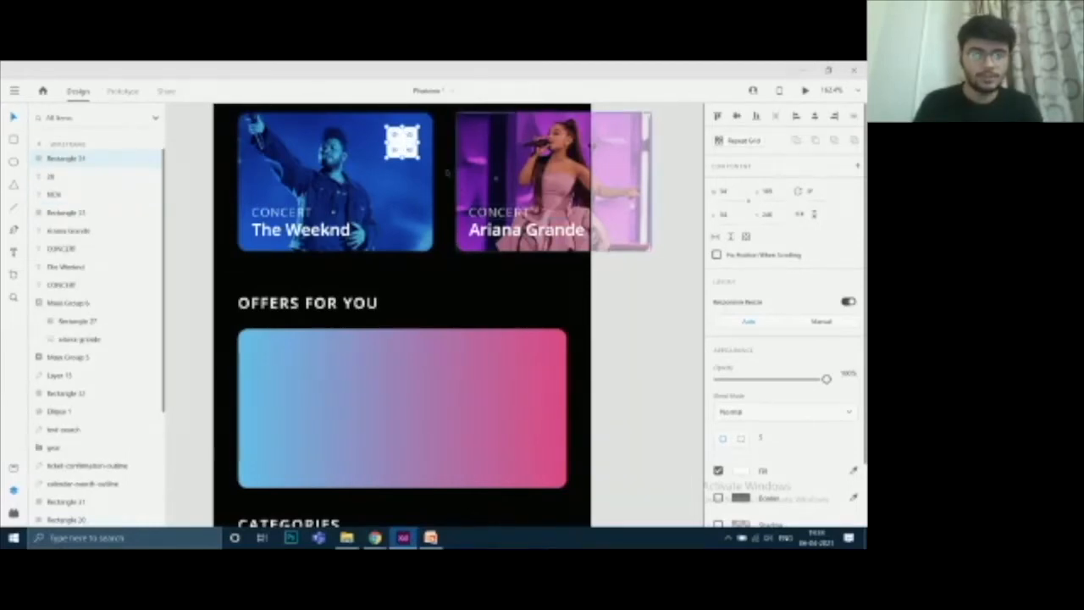
pyautogui.moveTo(405, 146); pyautogui.dragTo(290, 399)
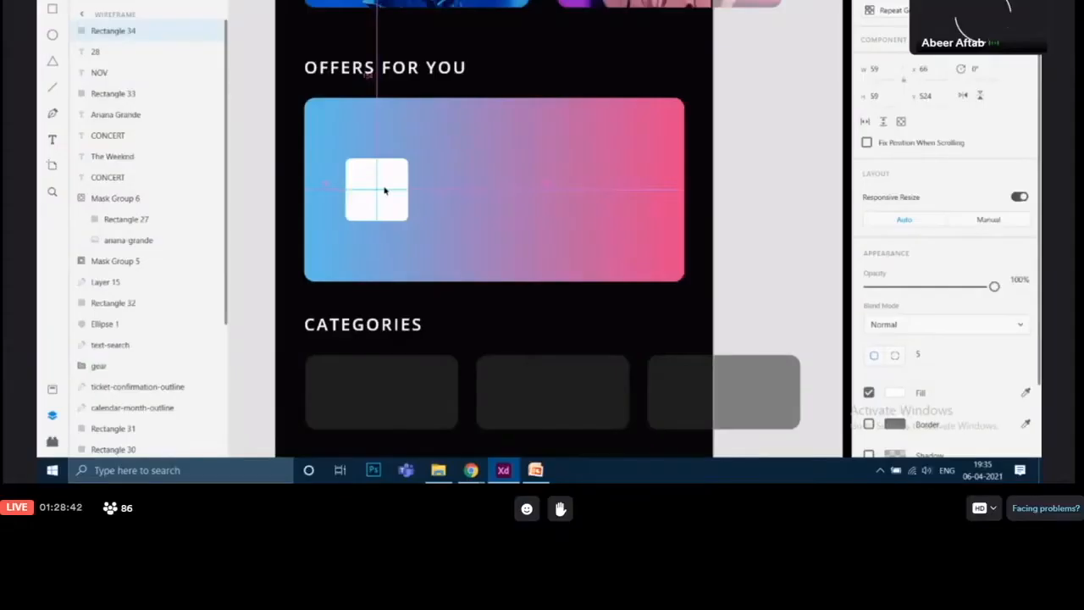
pyautogui.moveTo(385, 189); pyautogui.dragTo(385, 189)
# Examine the title and subtitle text styles on the finished offer card
pyautogui.click(779, 186)
pyautogui.moveTo(779, 187); pyautogui.dragTo(378, 177)
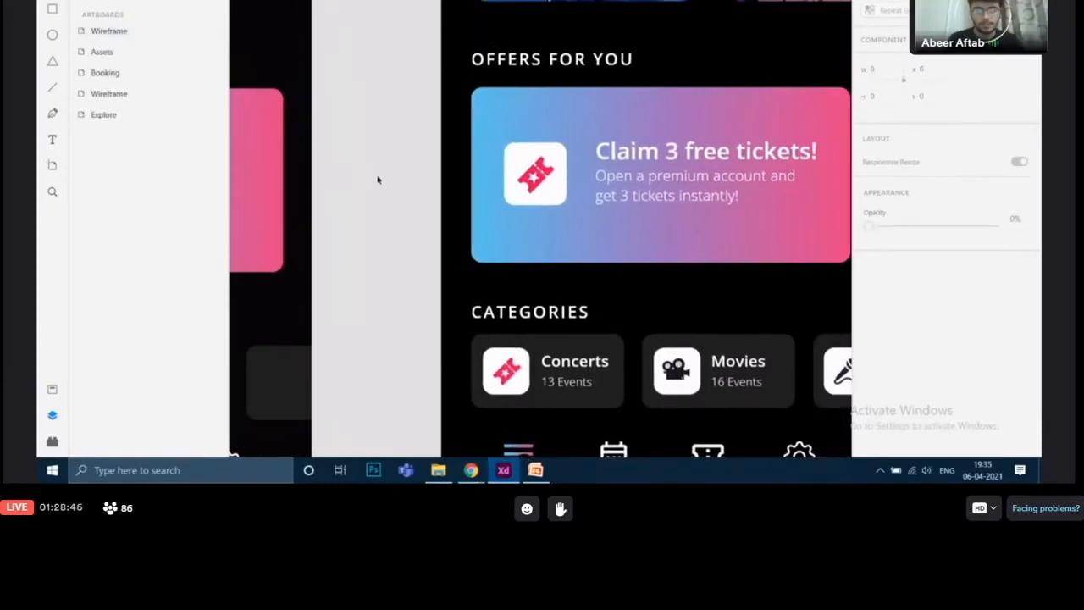
pyautogui.click(665, 165)
pyautogui.click(677, 187)
pyautogui.moveTo(447, 204); pyautogui.dragTo(897, 316)
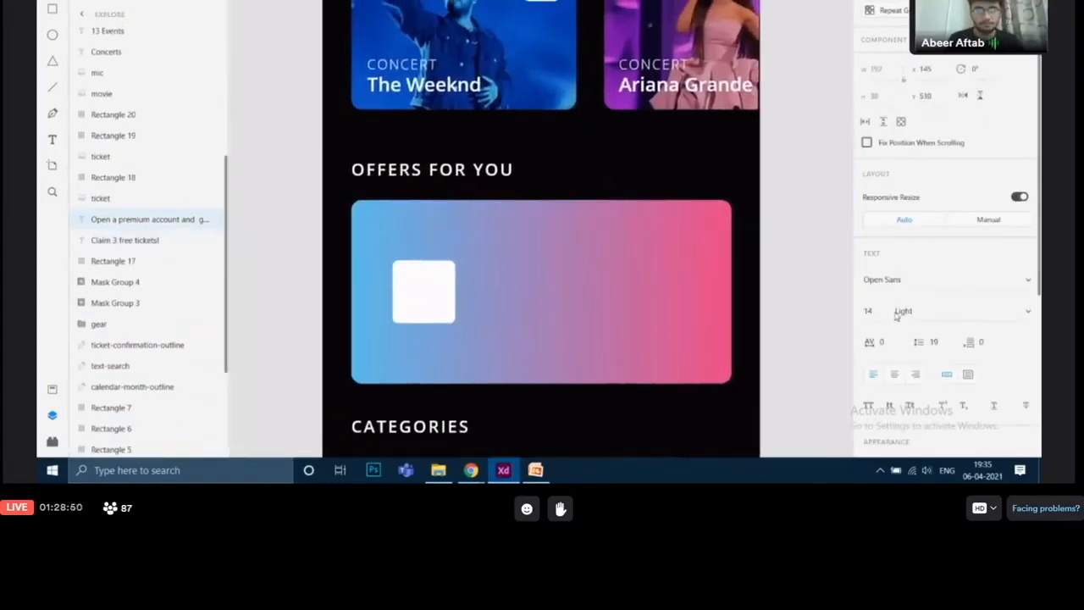
# Duplicate the "CONCERT" and "The Weeknd" text layers and move the copies onto the offer card beside the white square
pyautogui.click(424, 85)
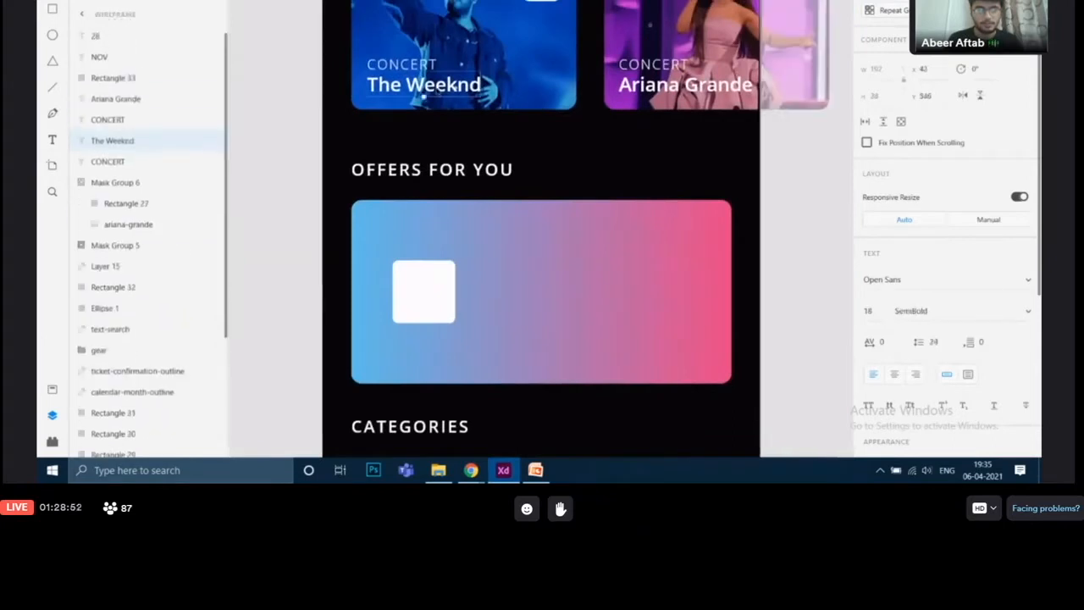
pyautogui.keyDown('shift'); pyautogui.click(407, 65); pyautogui.keyUp('shift')
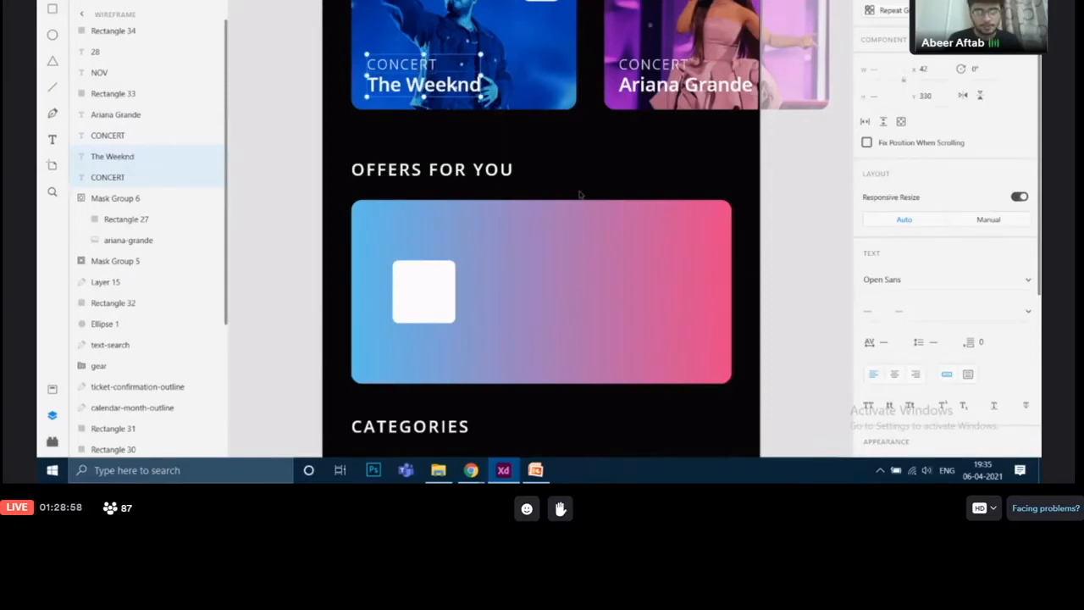
pyautogui.hotkey('ctrl', 'shift', ']')
pyautogui.moveTo(480, 85); pyautogui.dragTo(594, 308)
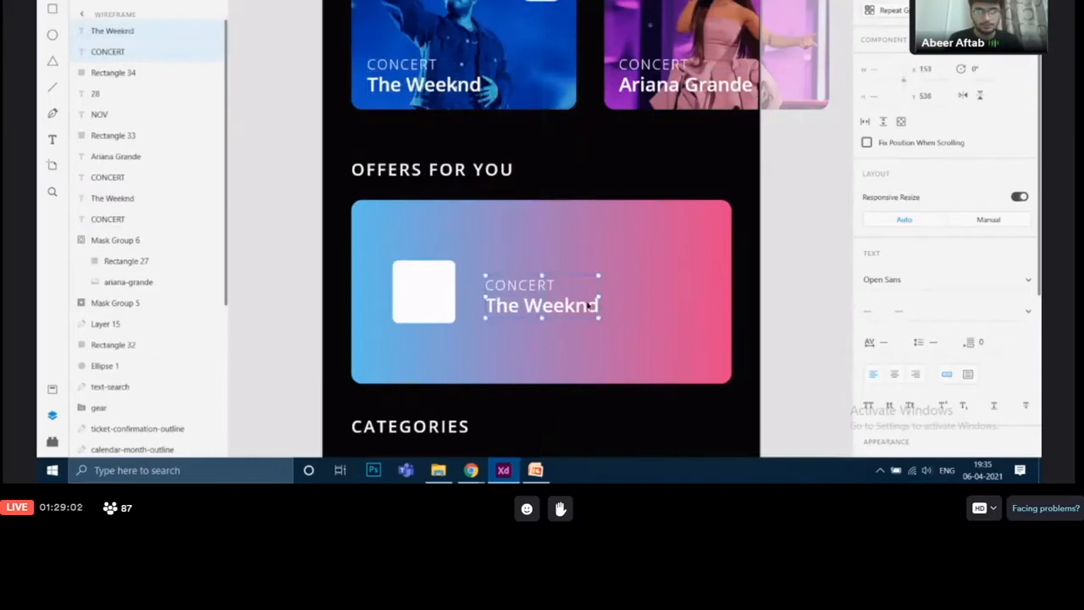
# Move the bold text above the small caption and replace it with "Claim 3 tickets free!"
pyautogui.click(570, 311)
pyautogui.moveTo(573, 311); pyautogui.dragTo(572, 273)
pyautogui.moveTo(622, 207); pyautogui.dragTo(533, 203)
pyautogui.press('Return')
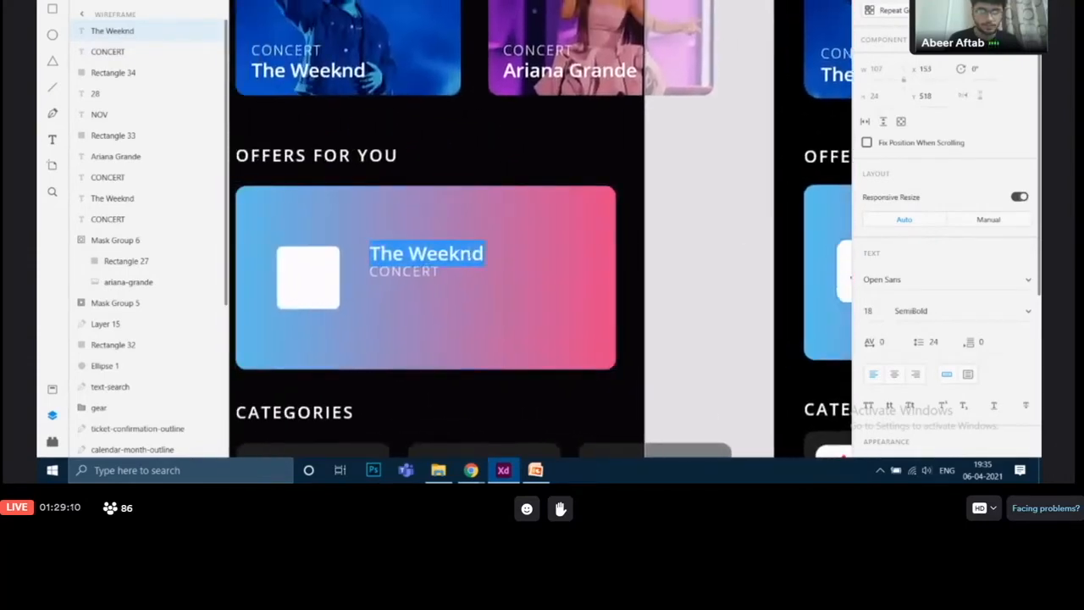
pyautogui.press('BackSpace')
pyautogui.write('Clai')
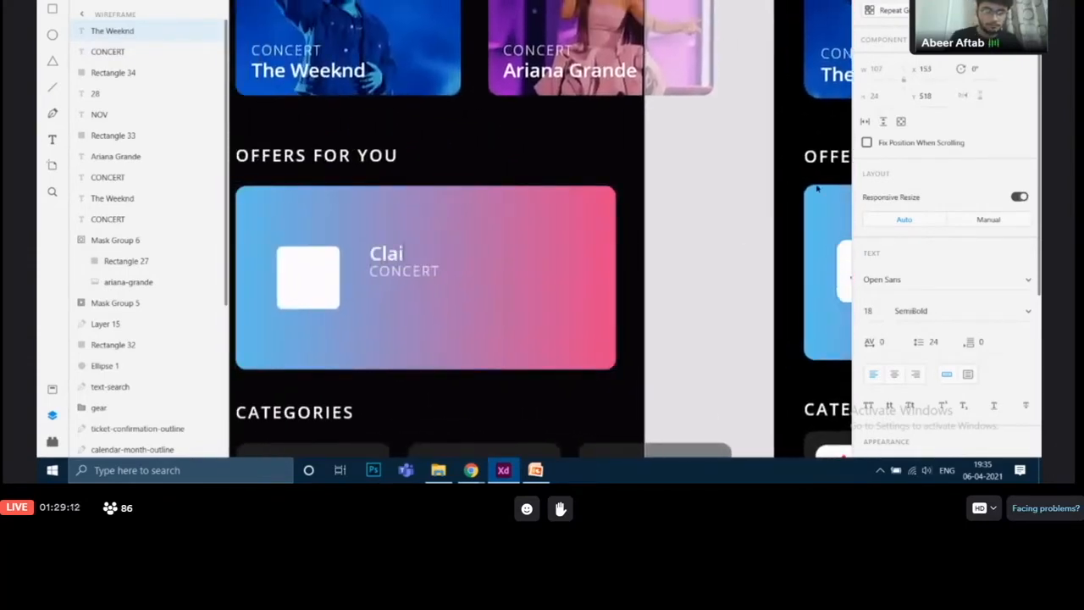
pyautogui.write('m 3 tic')
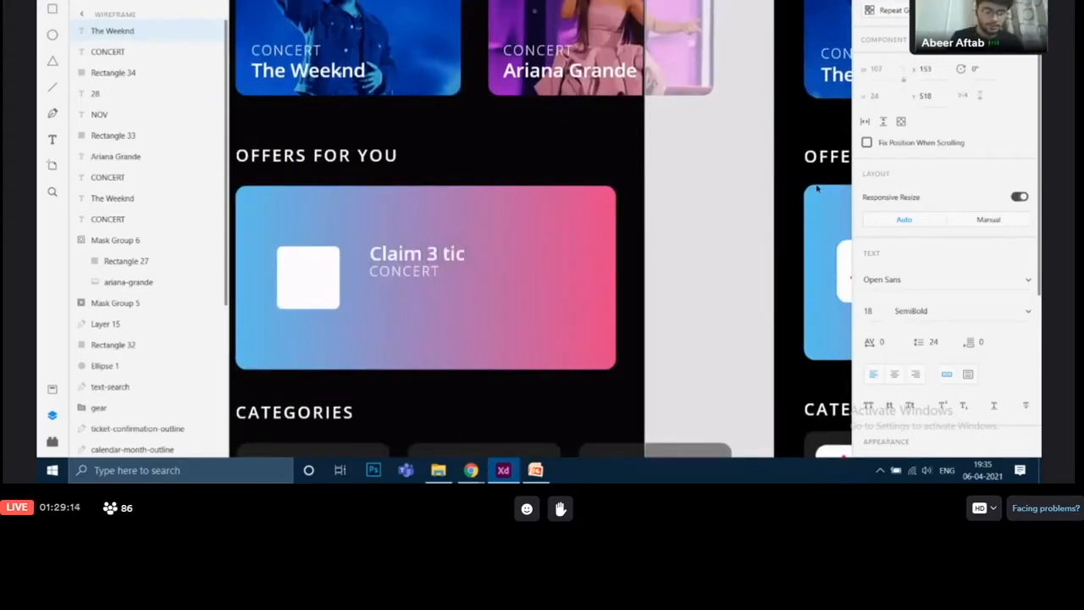
pyautogui.write('kets free!')
pyautogui.press('Escape')
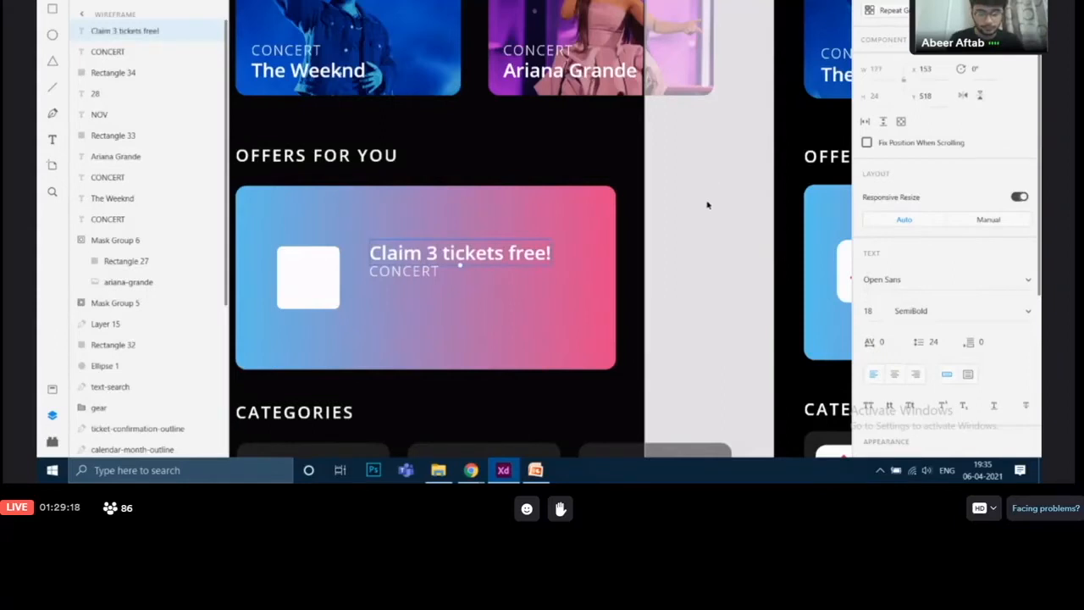
# Copy the subtitle text from the finished card and paste it over the wireframe card's "CONCERT" caption
pyautogui.moveTo(706, 203); pyautogui.dragTo(423, 121)
pyautogui.moveTo(676, 215); pyautogui.dragTo(638, 213)
pyautogui.click(639, 214)
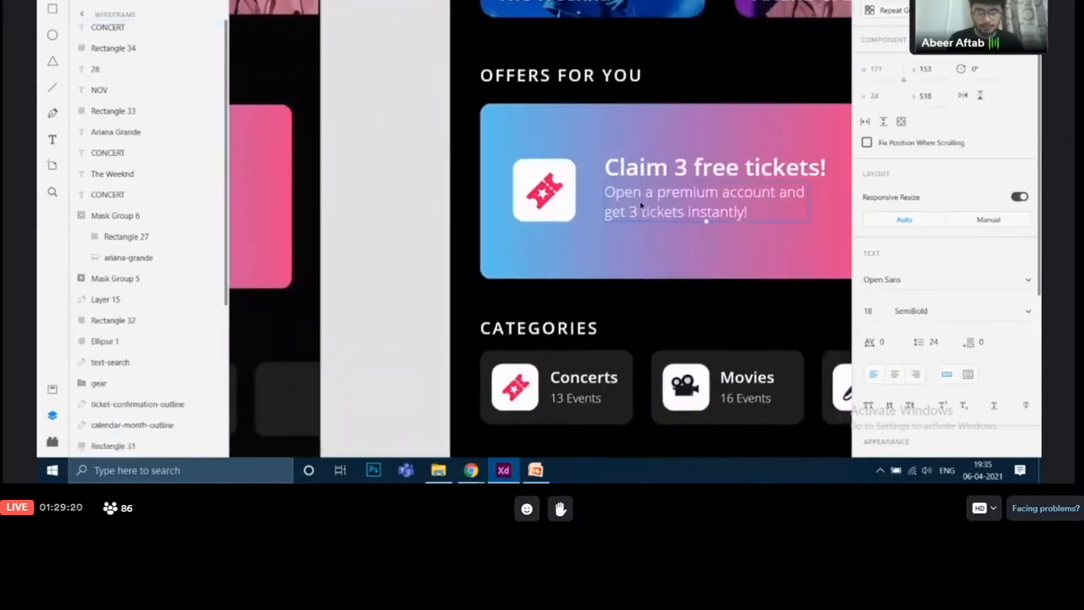
pyautogui.doubleClick(628, 188)
pyautogui.hotkey('ctrl', 'c')
pyautogui.press('Escape')
pyautogui.moveTo(449, 209); pyautogui.dragTo(710, 191)
pyautogui.moveTo(485, 188); pyautogui.dragTo(517, 183)
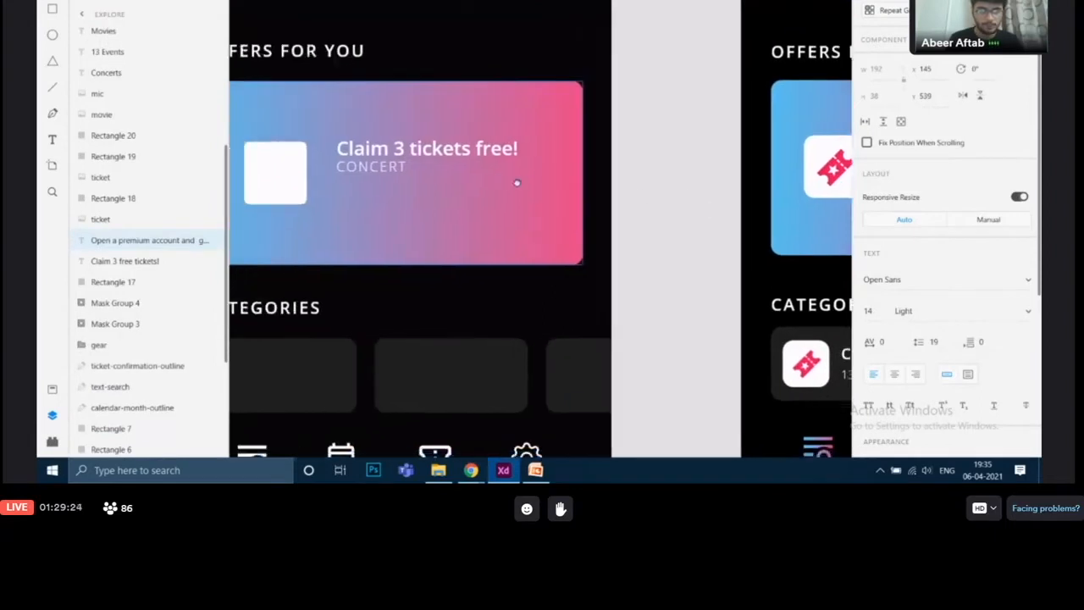
pyautogui.doubleClick(426, 169)
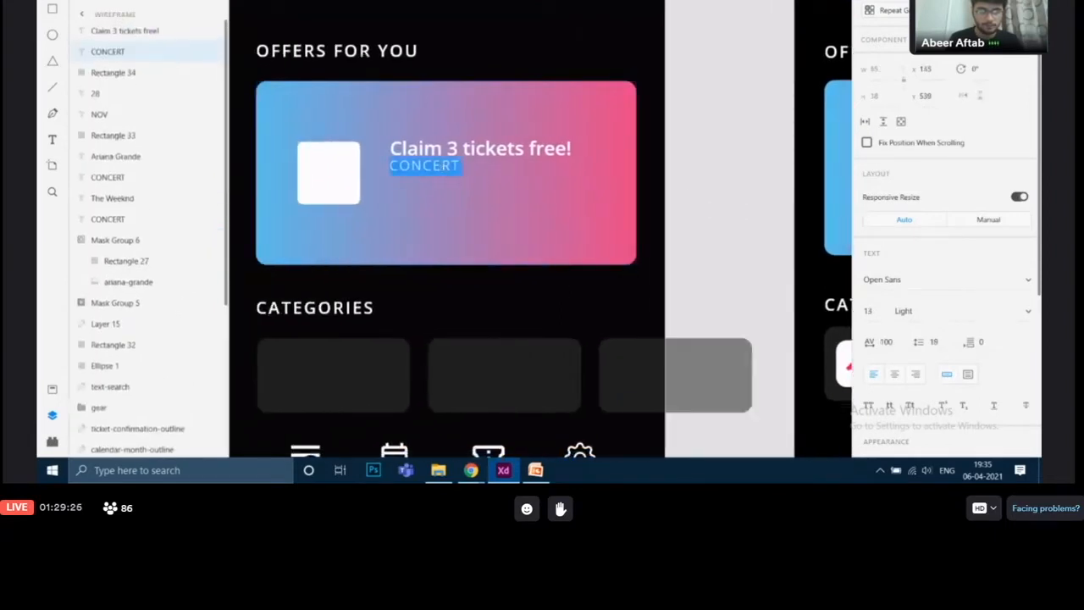
pyautogui.hotkey('ctrl', 'v')
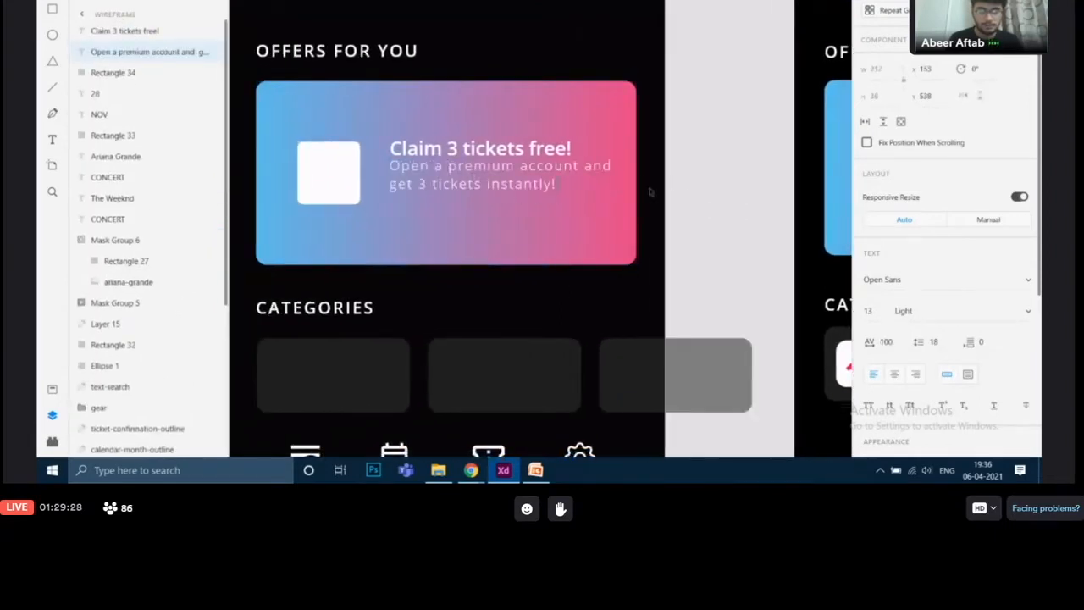
# Select the title and subtitle together and reposition them on the offer card
pyautogui.click(541, 150)
pyautogui.keyDown('shift'); pyautogui.click(534, 167); pyautogui.keyUp('shift')
pyautogui.moveTo(531, 159); pyautogui.dragTo(522, 166)
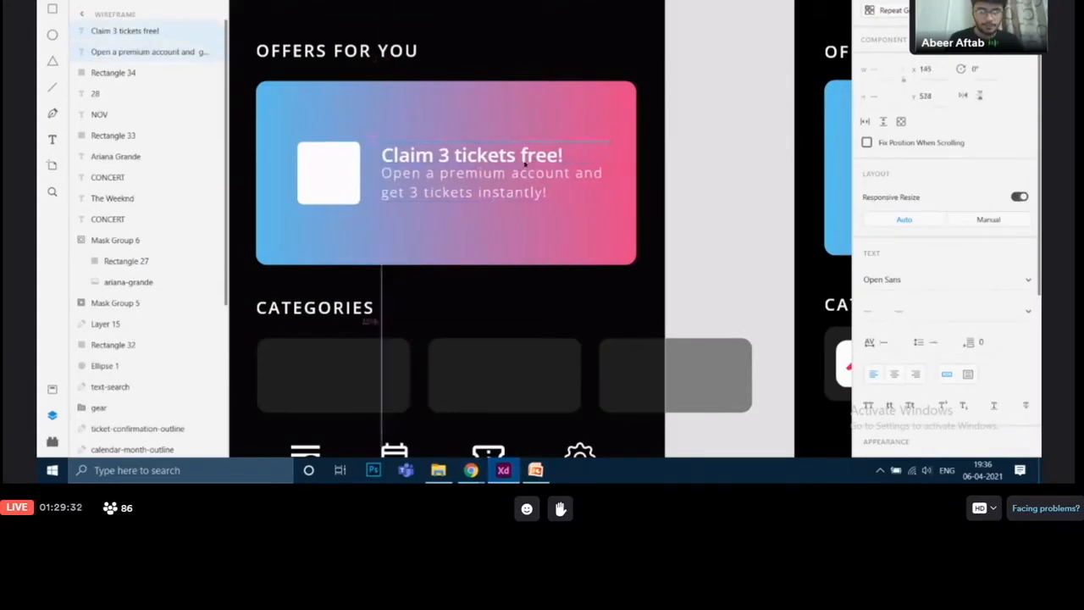
pyautogui.click(698, 163)
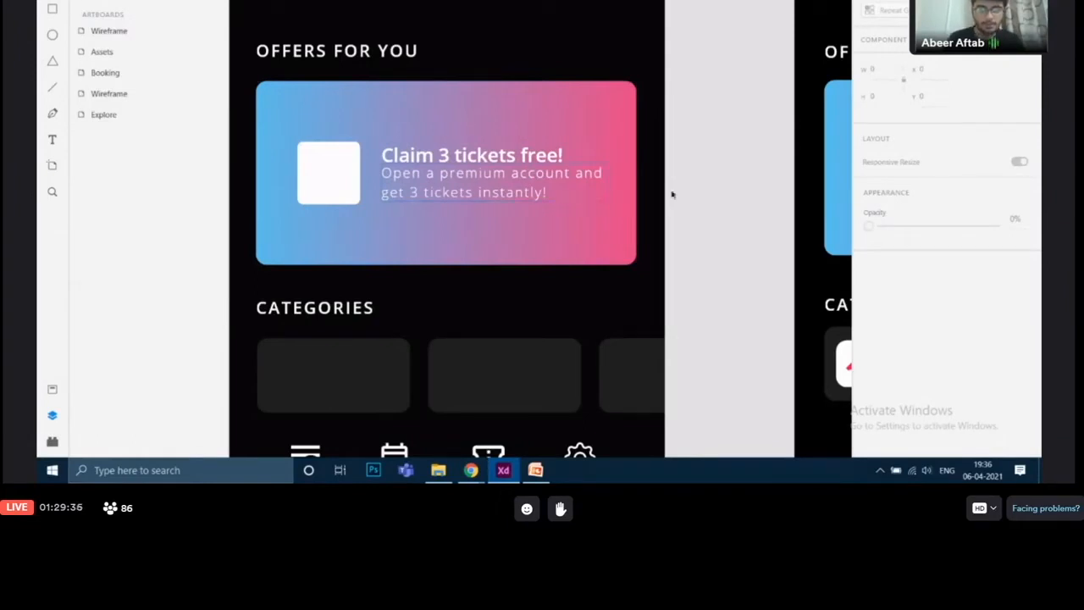
# Check the finished card title's font settings and set the wireframe title's font size to 22
pyautogui.moveTo(676, 184); pyautogui.dragTo(608, 212)
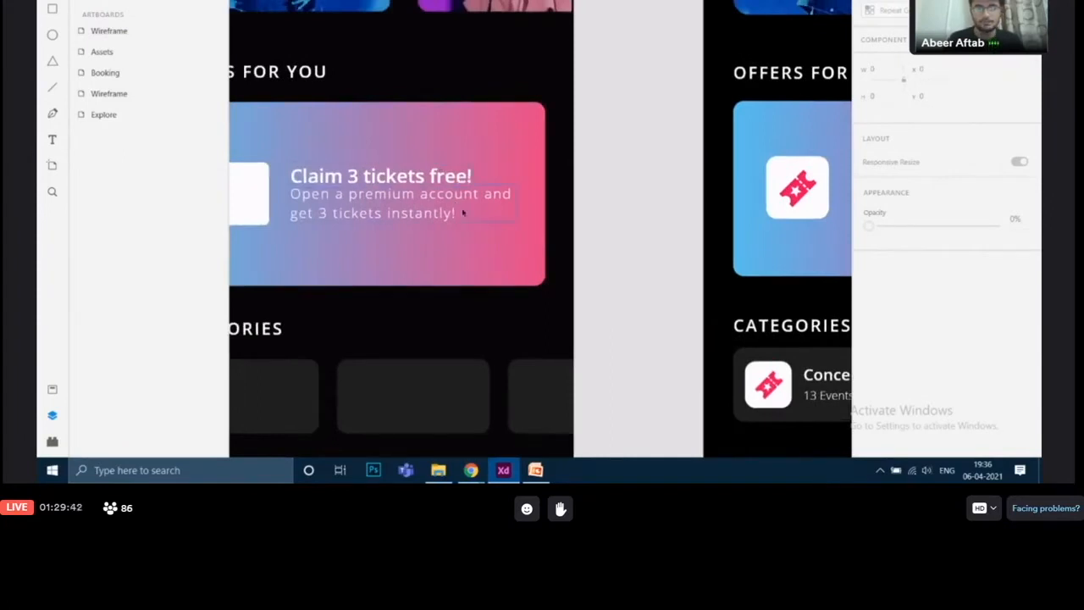
pyautogui.moveTo(632, 201); pyautogui.dragTo(415, 193)
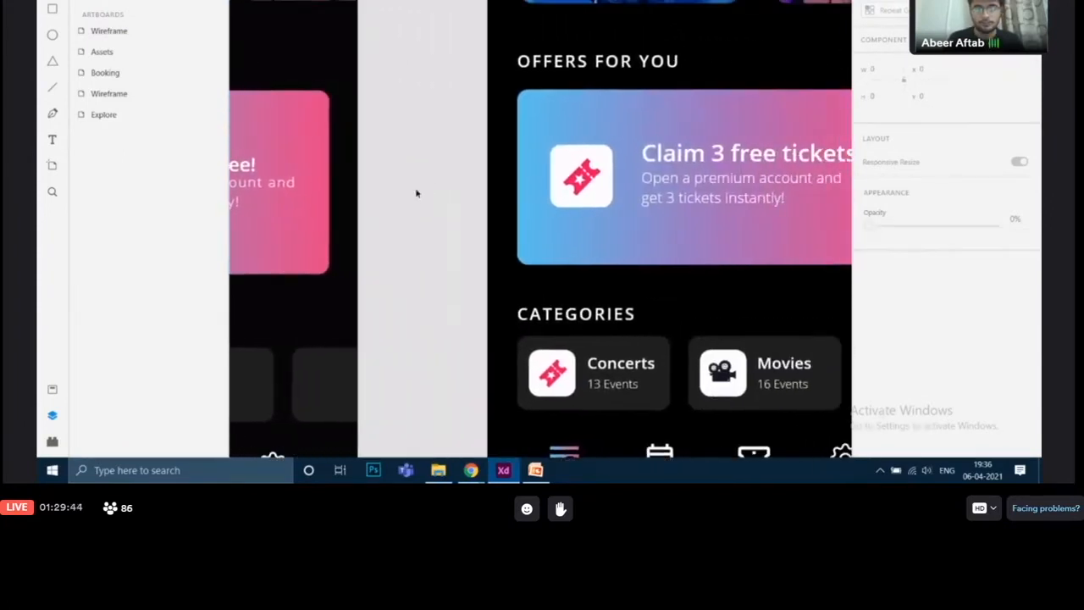
pyautogui.click(720, 166)
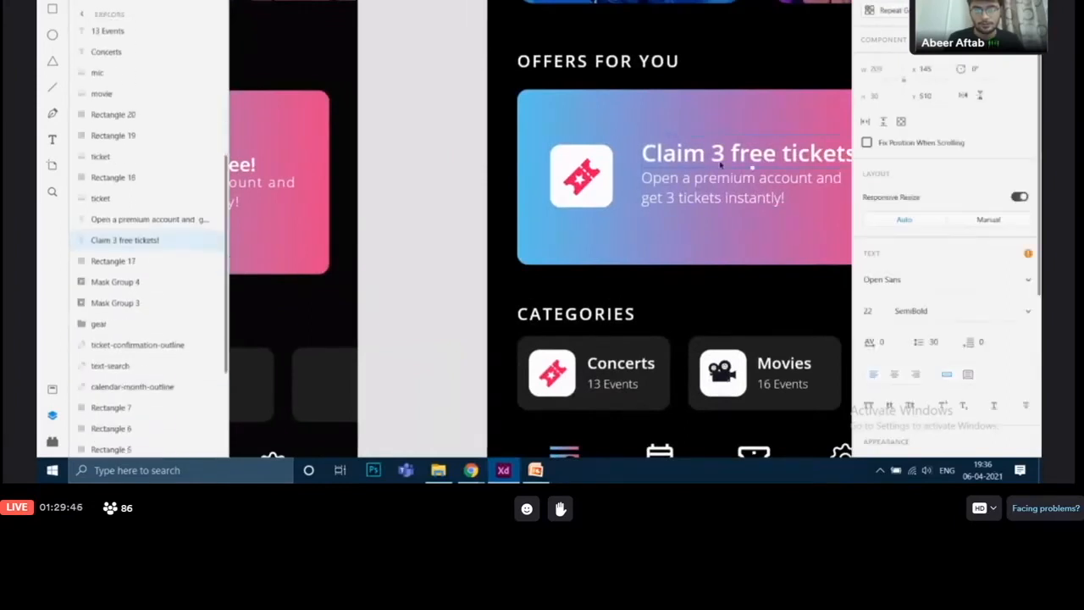
pyautogui.moveTo(872, 310); pyautogui.dragTo(850, 314)
pyautogui.click(931, 310)
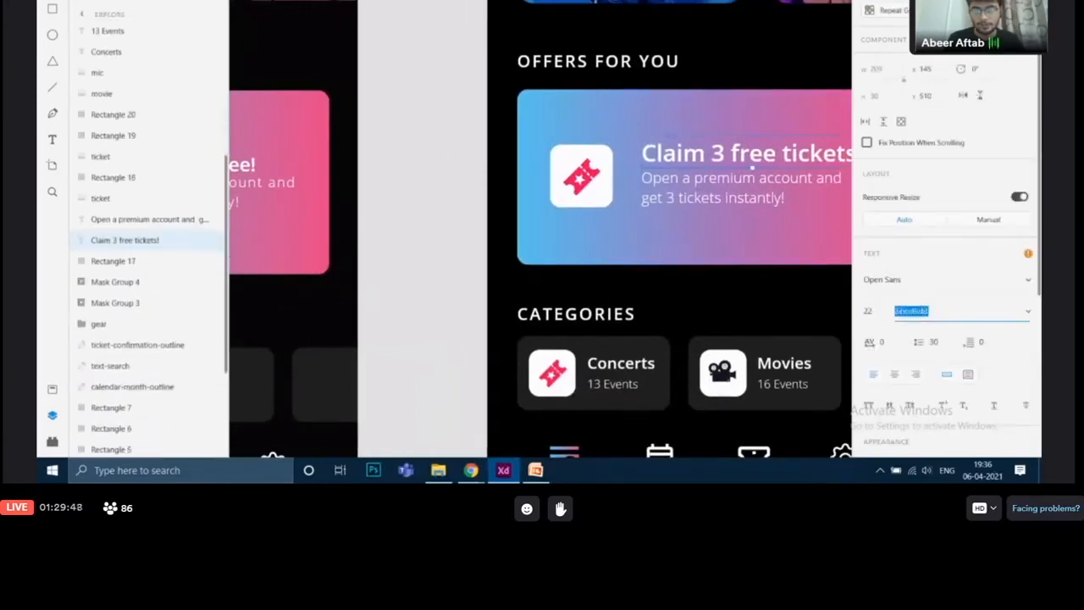
pyautogui.moveTo(448, 219); pyautogui.dragTo(736, 204)
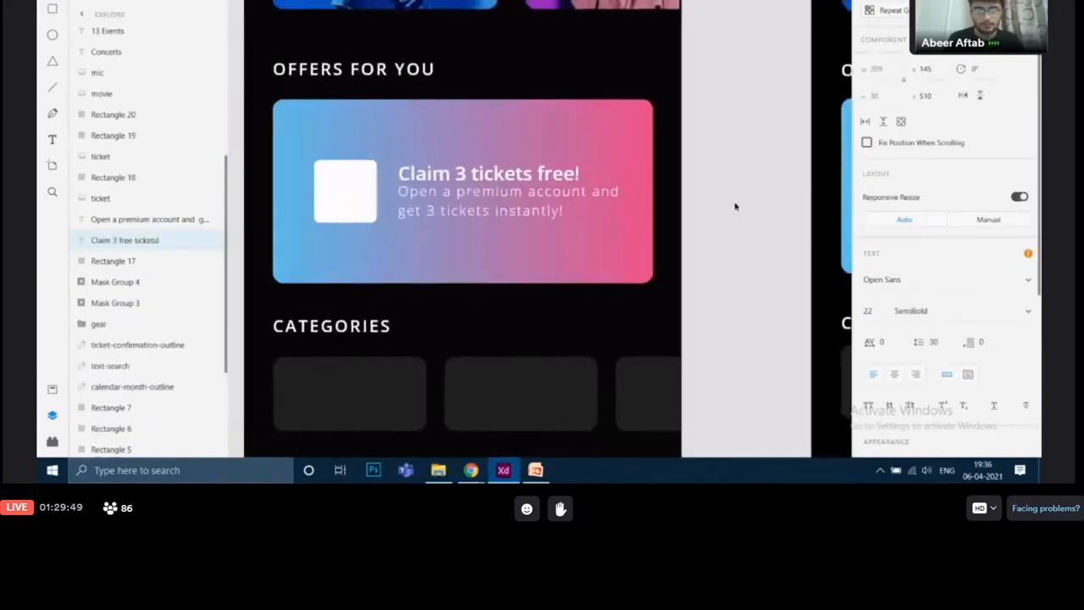
pyautogui.click(556, 176)
pyautogui.doubleClick(868, 311)
pyautogui.press('BackSpace')
pyautogui.write('22')
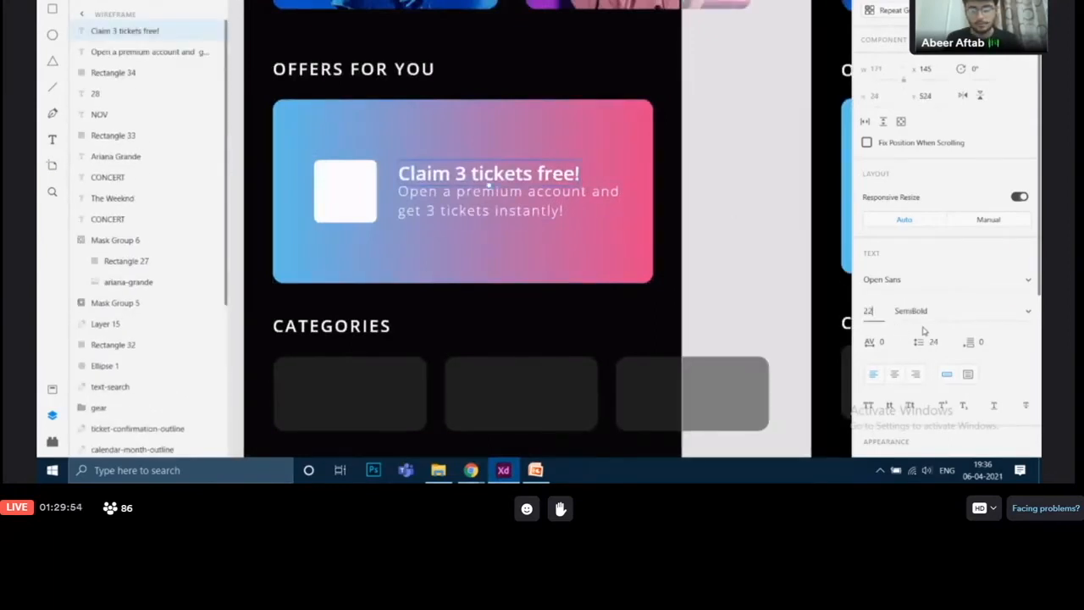
pyautogui.press('Return')
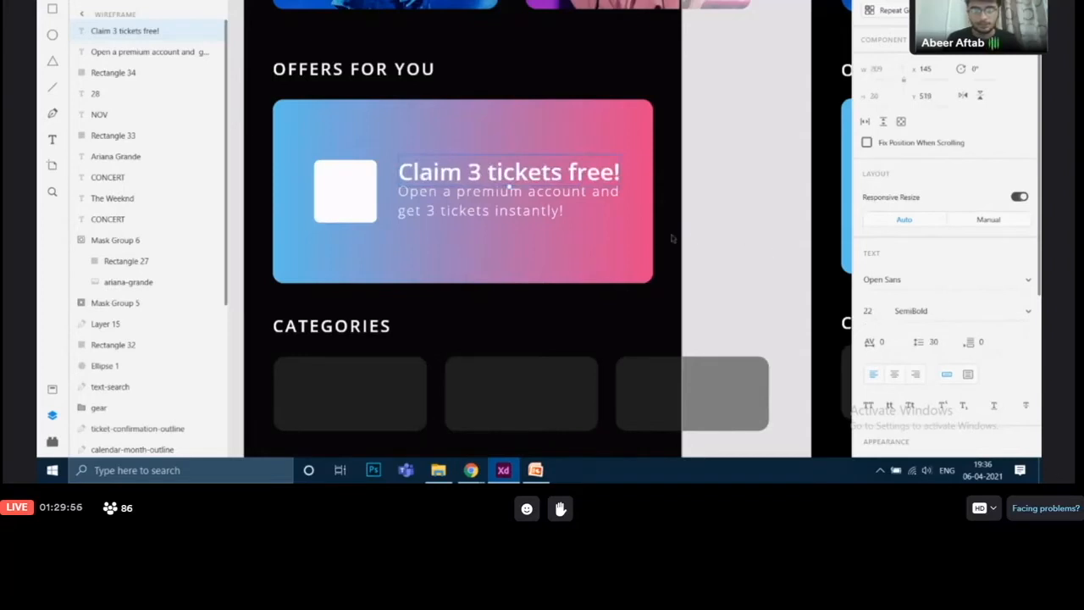
# Set the subtitle's character spacing to 0 and its font size to 14, matching the finished card
pyautogui.click(522, 200)
pyautogui.moveTo(521, 200)
pyautogui.mouseDown()
pyautogui.moveTo(533, 210)
pyautogui.moveTo(523, 203)
pyautogui.mouseUp()
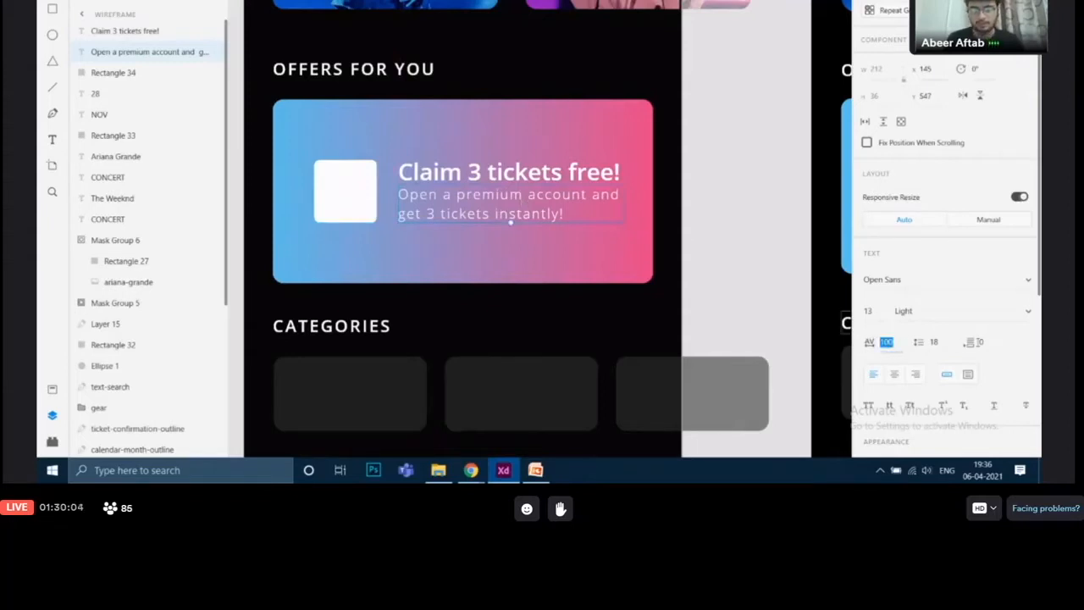
pyautogui.press('BackSpace')
pyautogui.press('Return')
pyautogui.moveTo(750, 194); pyautogui.dragTo(363, 131)
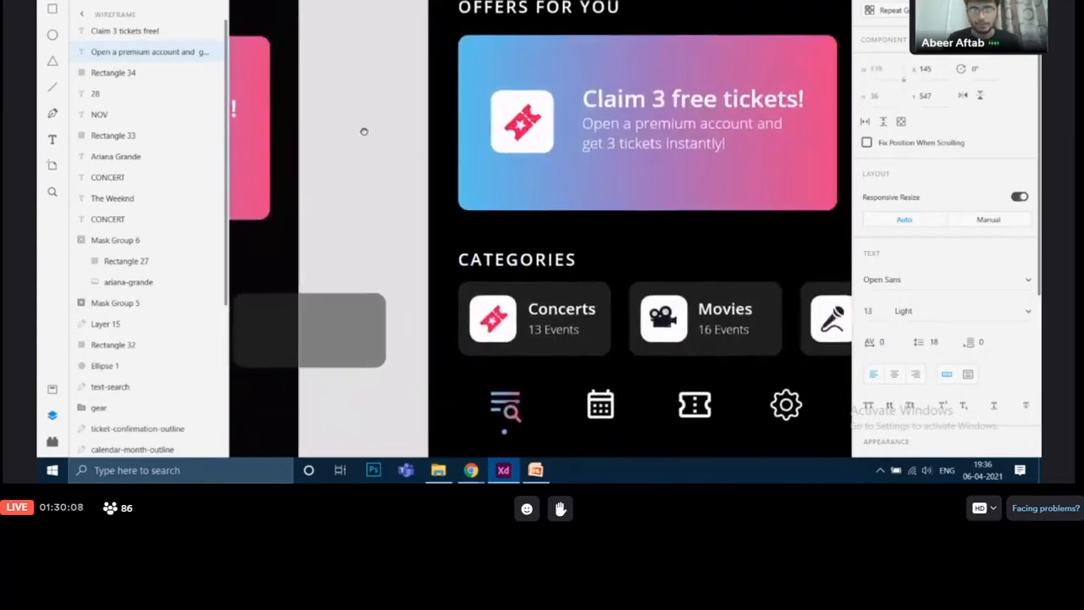
pyautogui.click(675, 152)
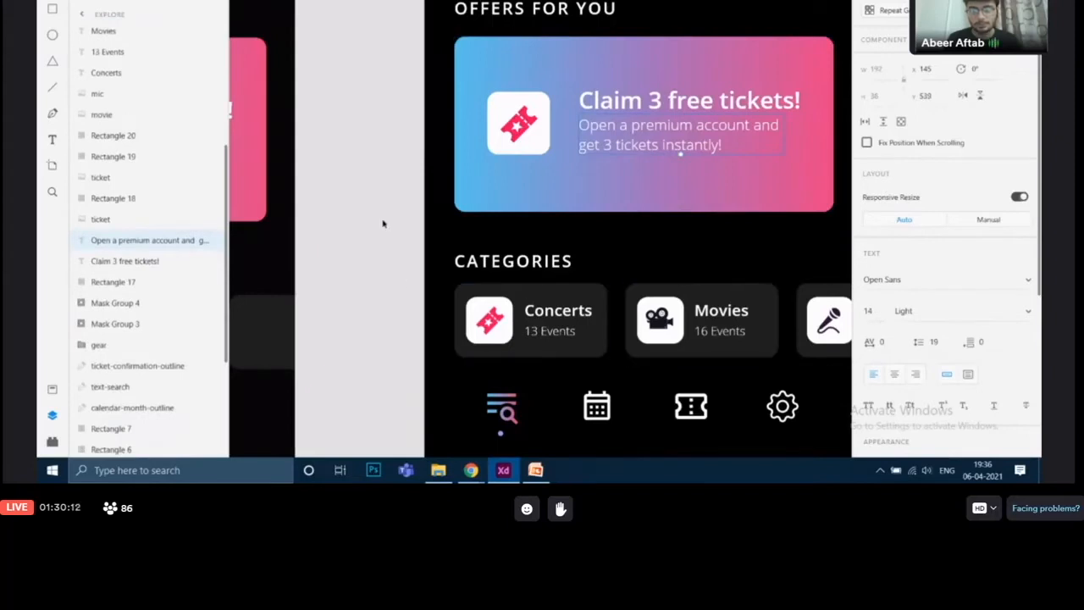
pyautogui.moveTo(382, 224); pyautogui.dragTo(783, 231)
pyautogui.click(532, 160)
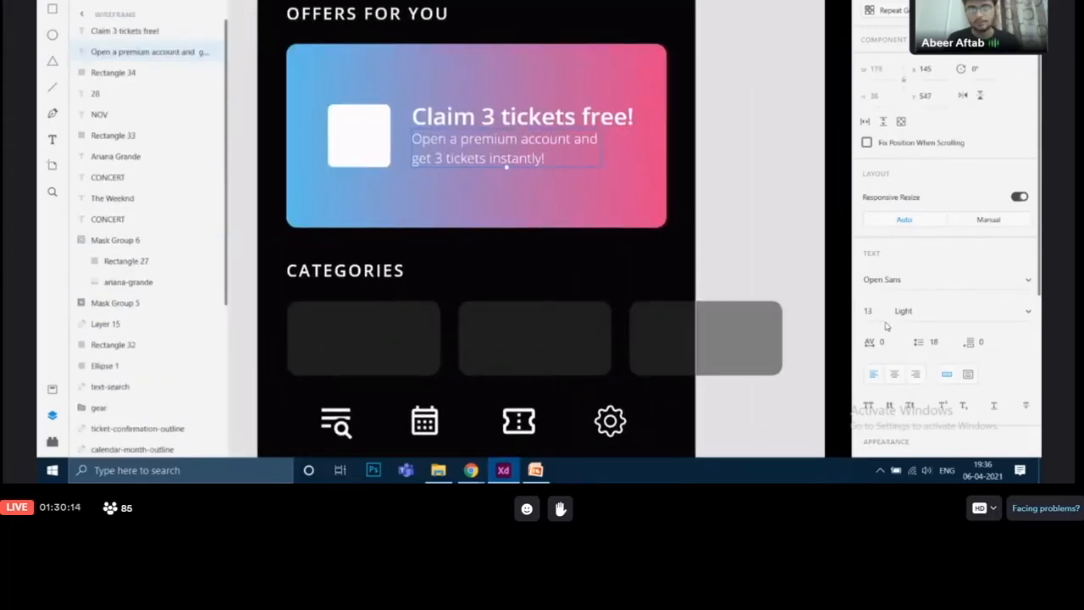
pyautogui.press('BackSpace')
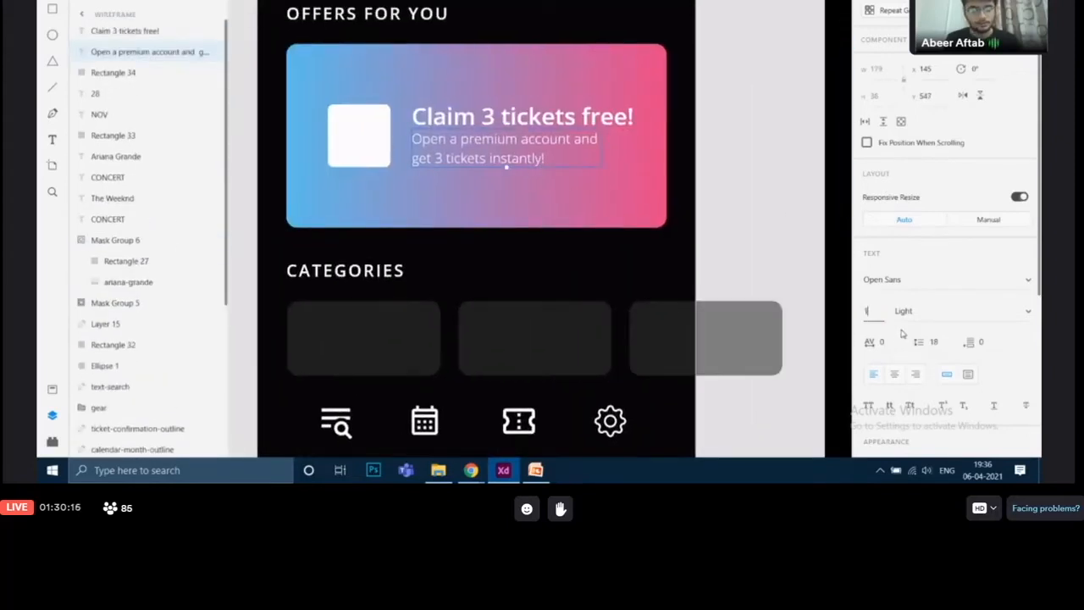
pyautogui.write('14')
pyautogui.press('Return')
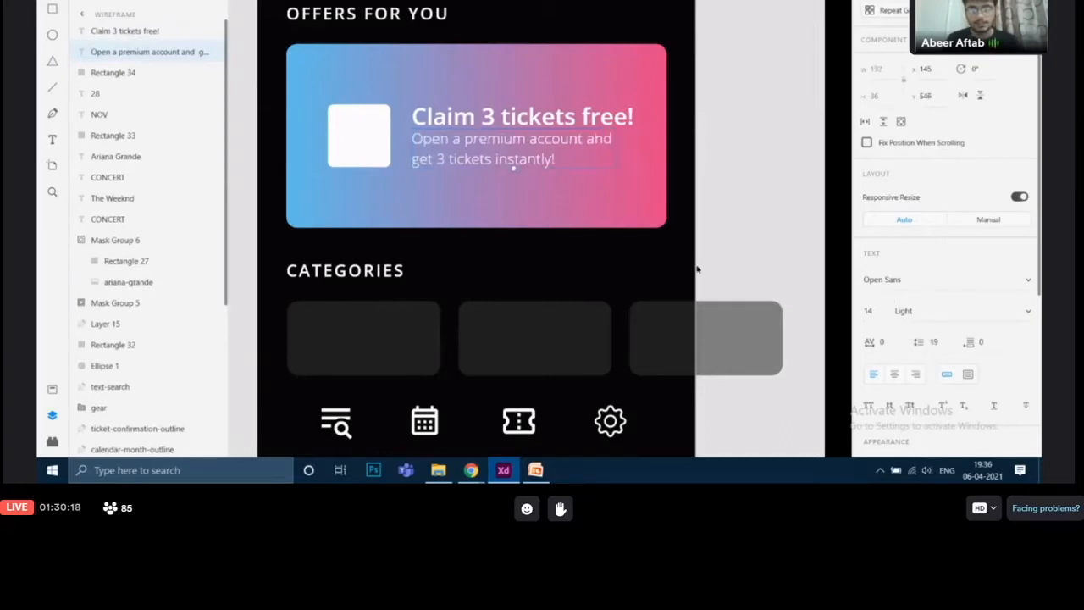
# Nudge the title and subtitle slightly left so both lines align on the card
pyautogui.click(756, 276)
pyautogui.moveTo(554, 122); pyautogui.dragTo(544, 151)
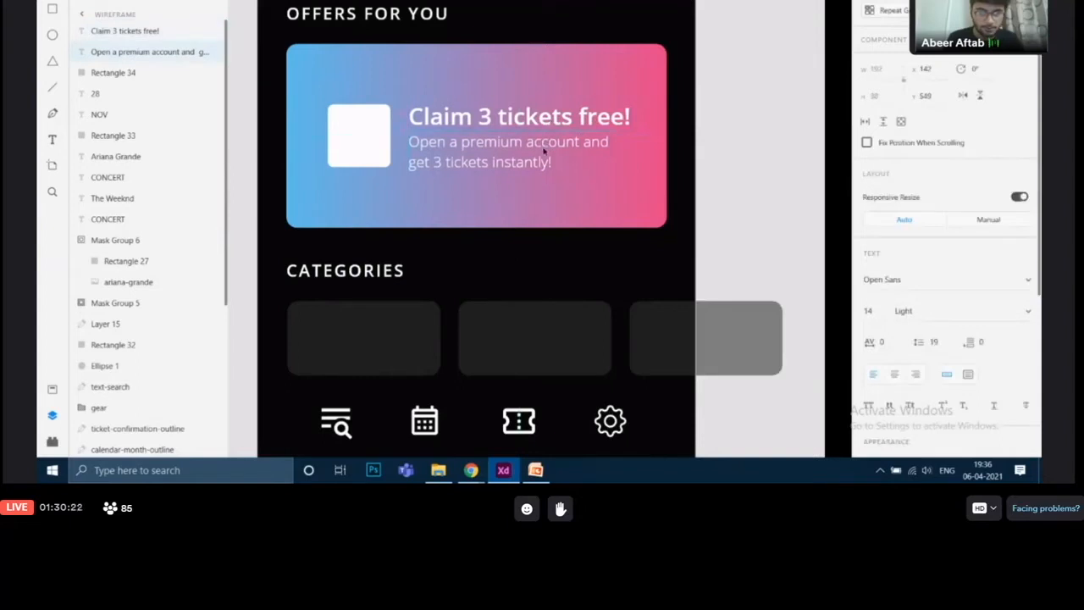
pyautogui.click(587, 128)
pyautogui.click(574, 141)
pyautogui.moveTo(570, 118); pyautogui.dragTo(574, 117)
pyautogui.press('Left')
pyautogui.press('Left')
pyautogui.click(732, 221)
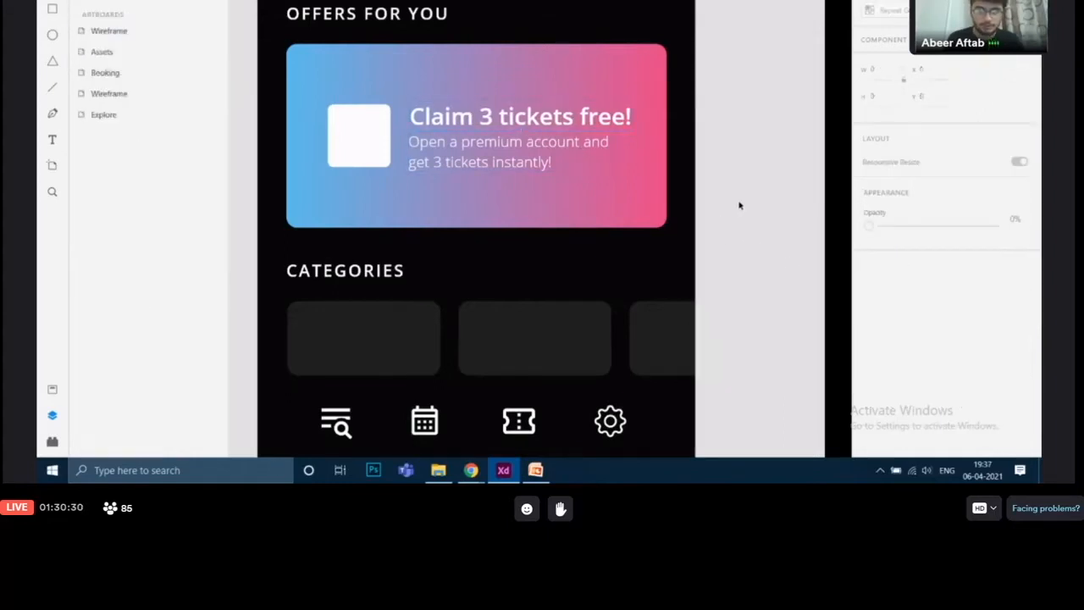
# Inspect the finished offer card's ticket icon and locate the matching ticket icon on the assets board
pyautogui.moveTo(740, 204); pyautogui.dragTo(712, 218)
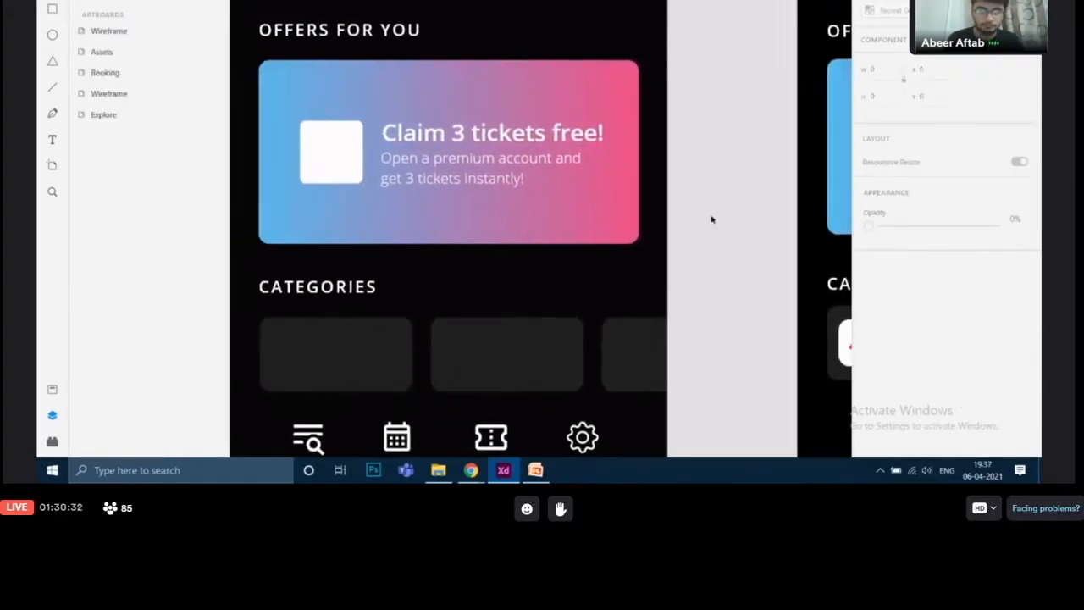
pyautogui.scroll(-3, 712, 218)
pyautogui.moveTo(712, 210); pyautogui.dragTo(488, 210)
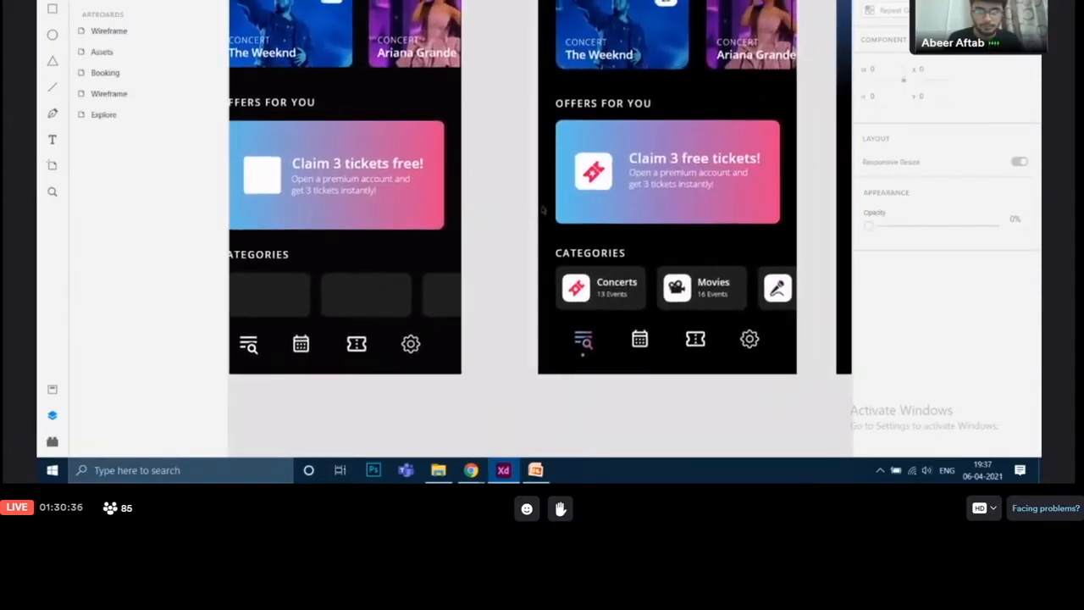
pyautogui.click(599, 177)
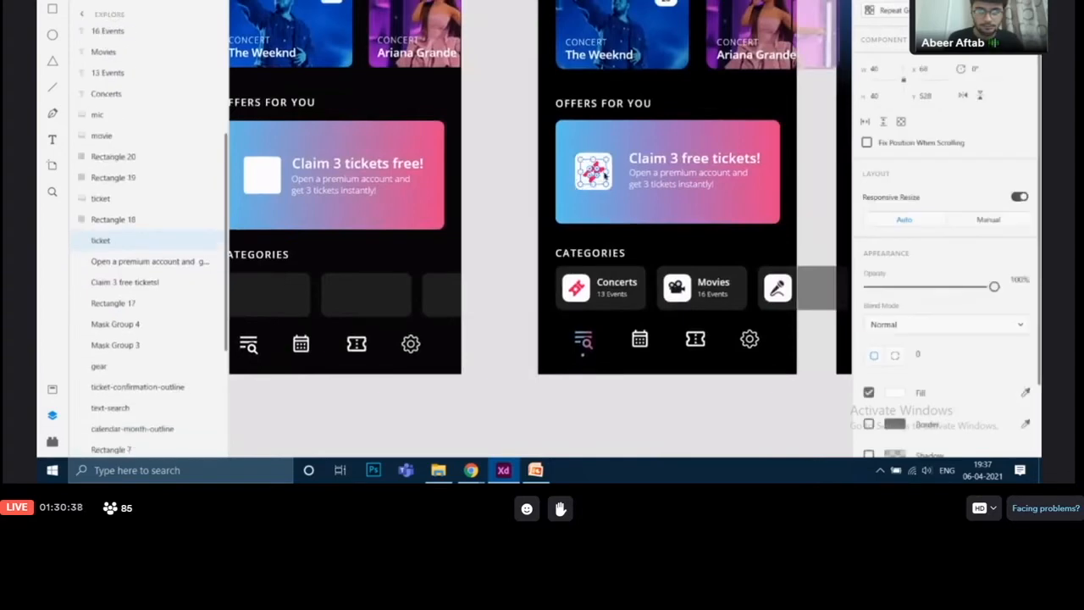
pyautogui.moveTo(782, 233); pyautogui.dragTo(400, 204)
pyautogui.moveTo(691, 201); pyautogui.dragTo(548, 105)
pyautogui.moveTo(800, 230); pyautogui.dragTo(648, 119)
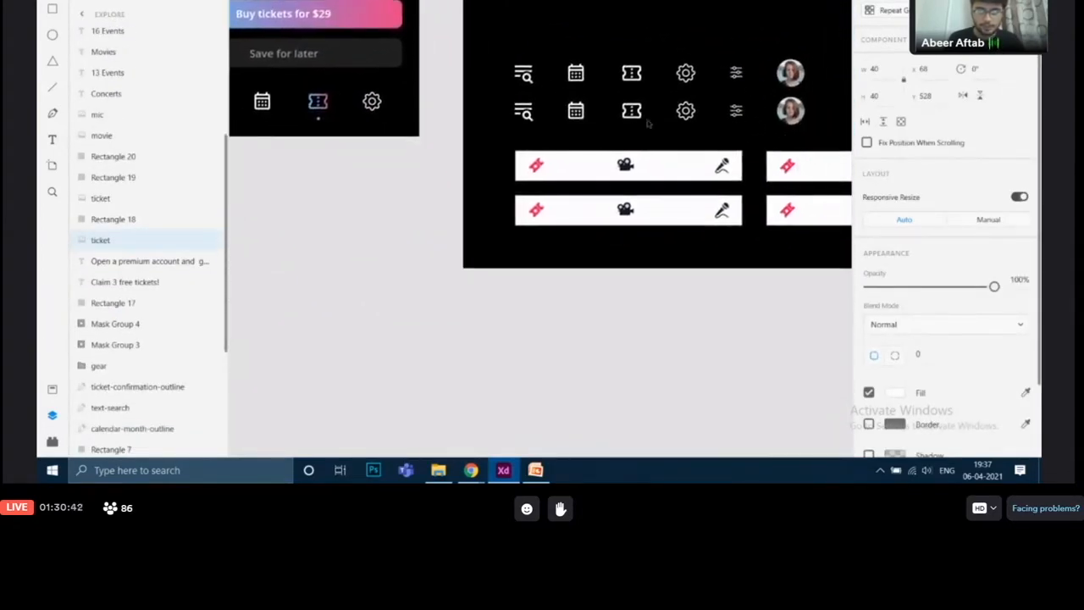
# Bring the ticket icon from the assets board onto the wireframe offer card's white square
pyautogui.moveTo(774, 322); pyautogui.dragTo(714, 348)
pyautogui.click(638, 348)
pyautogui.moveTo(638, 352); pyautogui.dragTo(687, 414)
pyautogui.moveTo(719, 364); pyautogui.dragTo(712, 395)
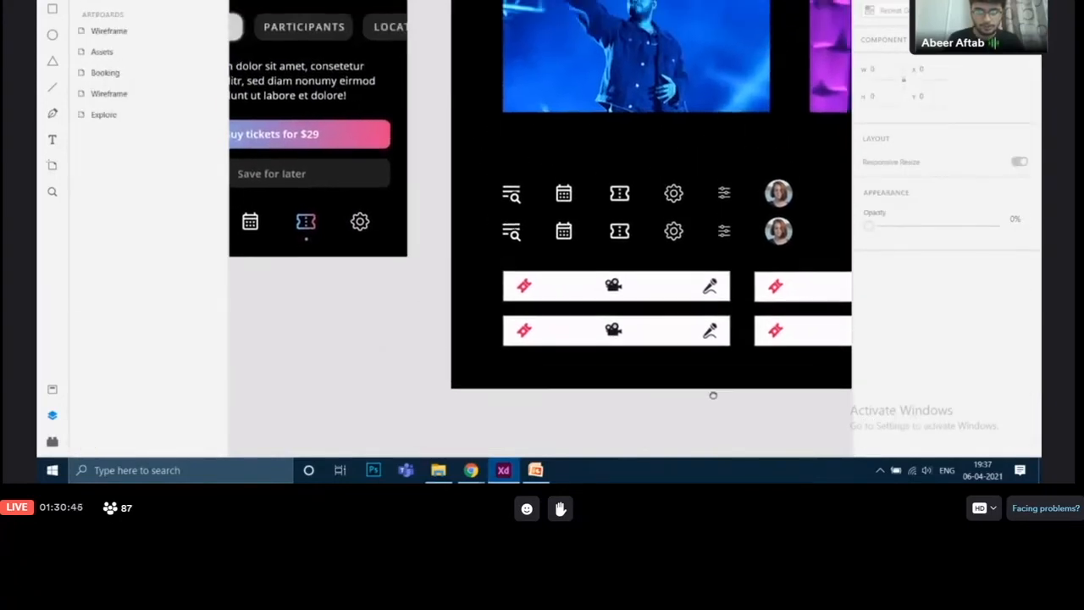
pyautogui.click(524, 286)
pyautogui.moveTo(524, 287); pyautogui.dragTo(442, 60)
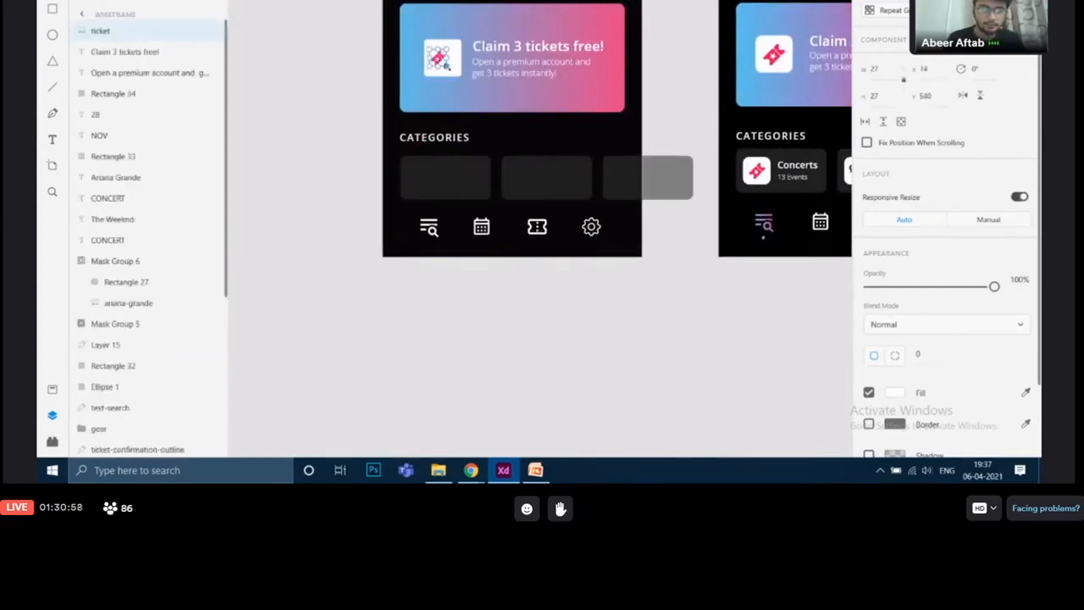
# Resize the ticket icon to 43 by 43 and nudge it to sit centred in the white square
pyautogui.moveTo(448, 66); pyautogui.dragTo(458, 73)
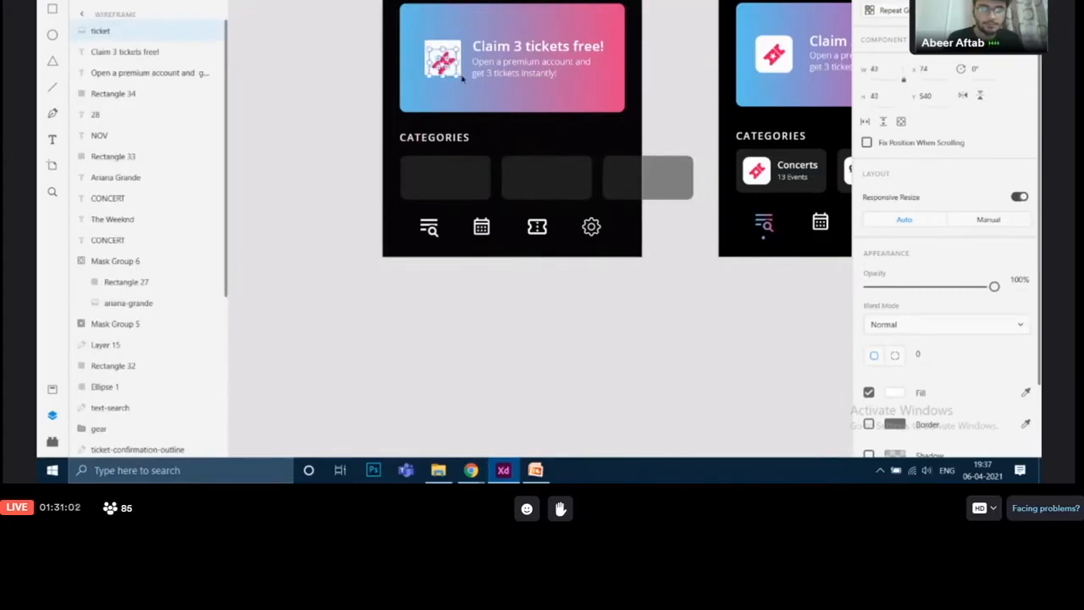
pyautogui.scroll(3, 455, 73)
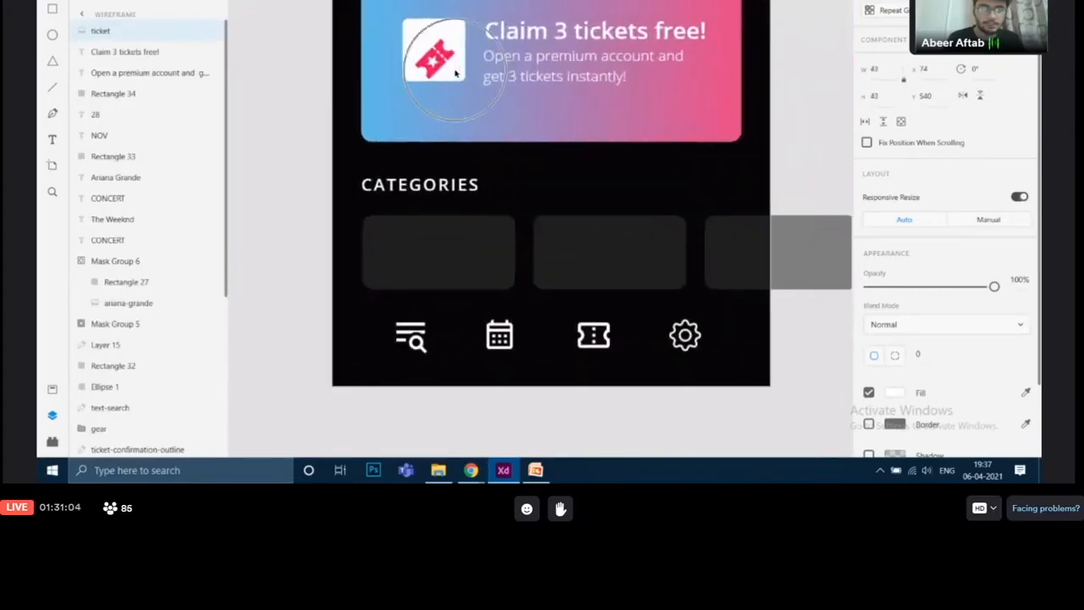
pyautogui.scroll(1, 488, 195)
pyautogui.scroll(1, 489, 195)
pyautogui.moveTo(441, 122); pyautogui.dragTo(441, 111)
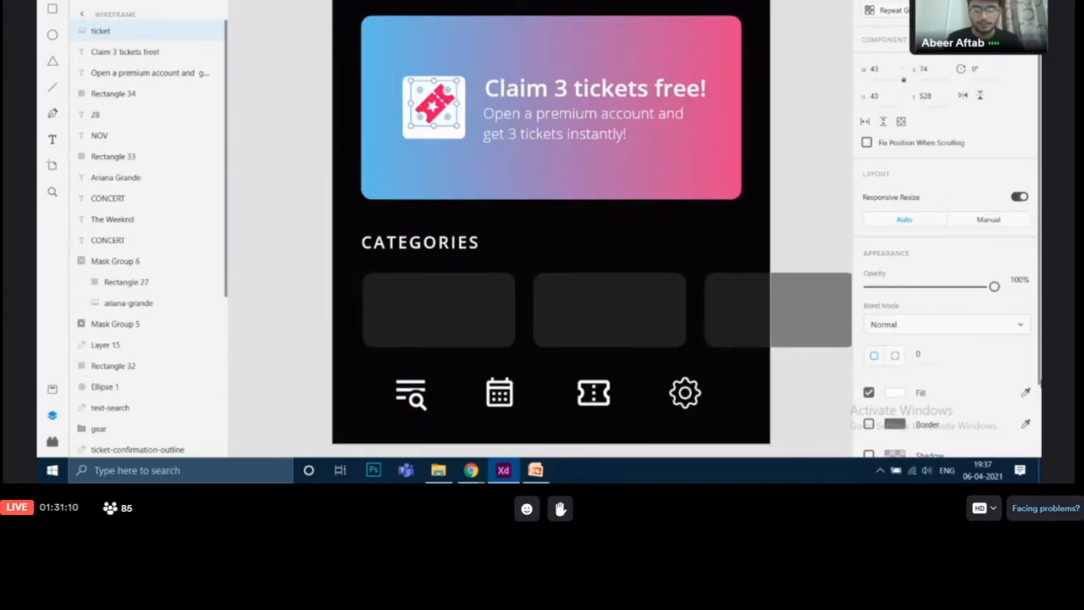
pyautogui.press('Down')
pyautogui.press('Left')
pyautogui.click(805, 247)
pyautogui.scroll(-1, 805, 218)
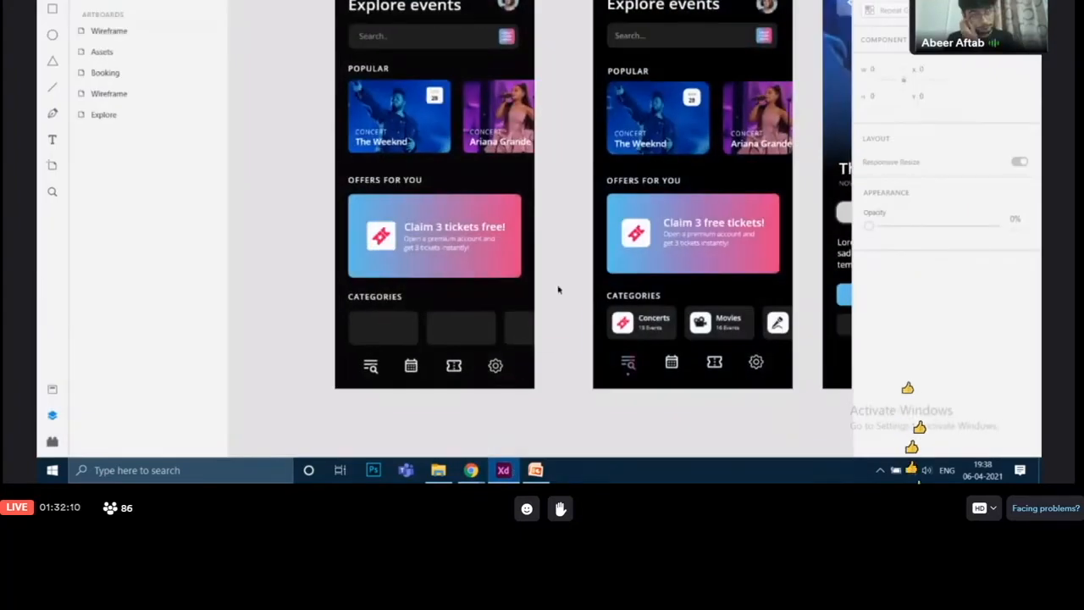
# Inspect the finished offer card's white icon square and its corner settings
pyautogui.moveTo(558, 287); pyautogui.dragTo(491, 198)
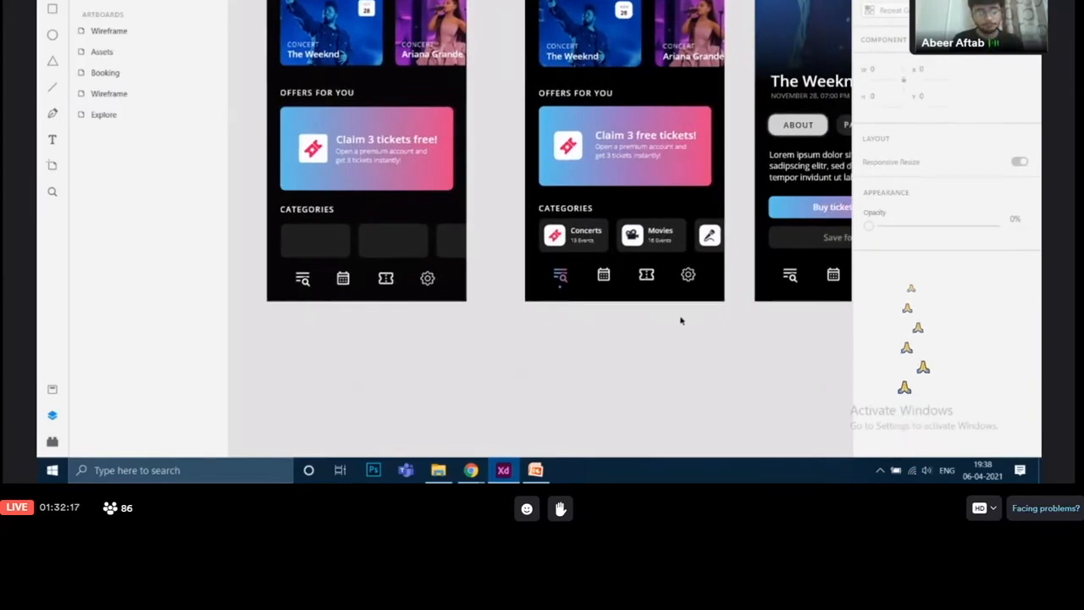
pyautogui.scroll(1, 681, 317)
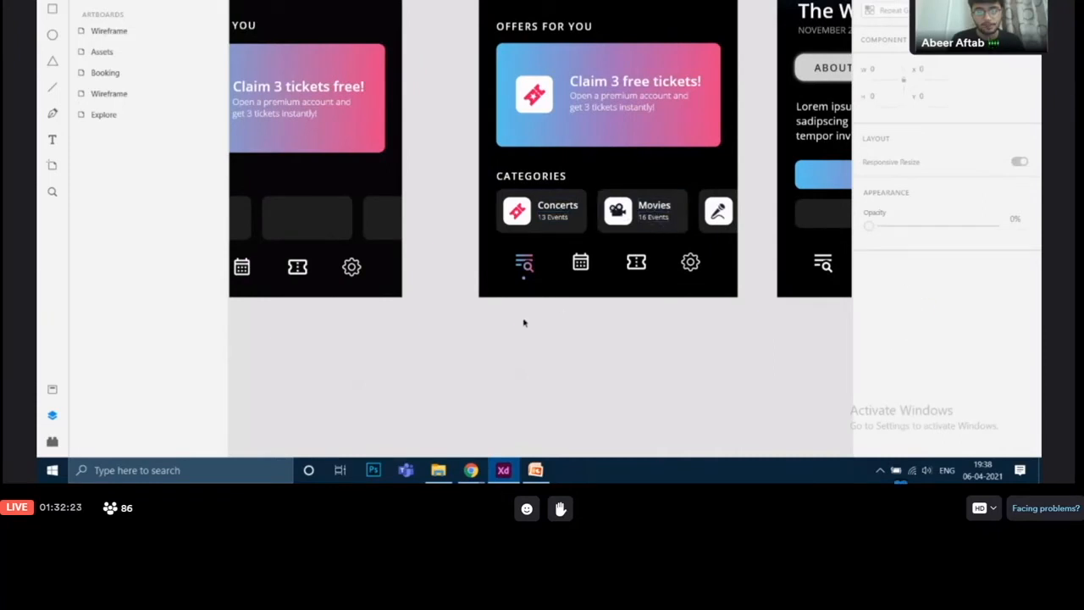
pyautogui.moveTo(512, 333); pyautogui.dragTo(635, 397)
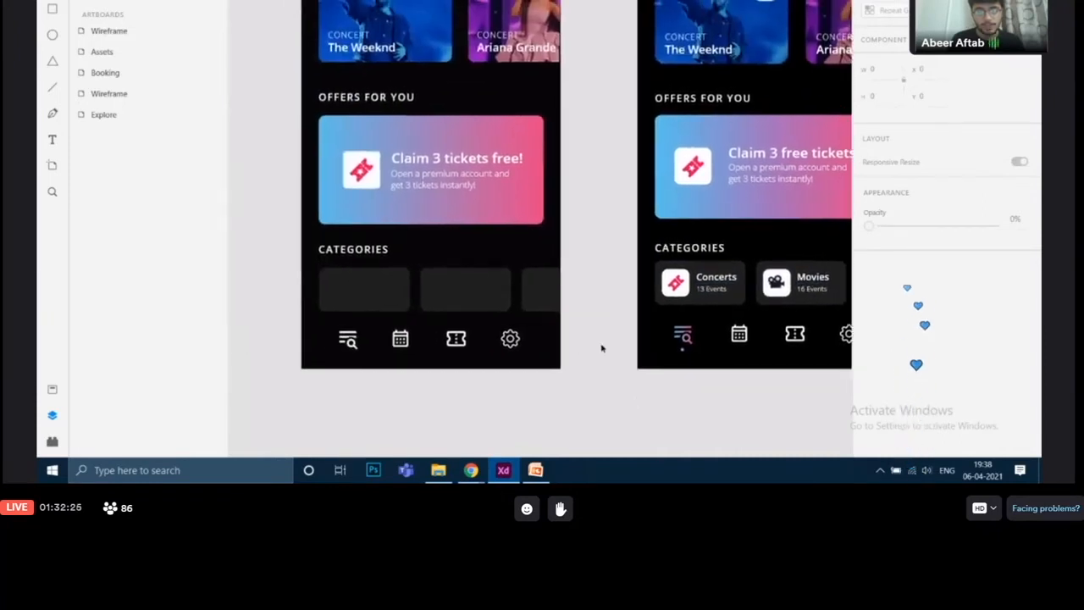
pyautogui.scroll(2, 601, 346)
pyautogui.moveTo(560, 313); pyautogui.dragTo(601, 330)
pyautogui.doubleClick(776, 149)
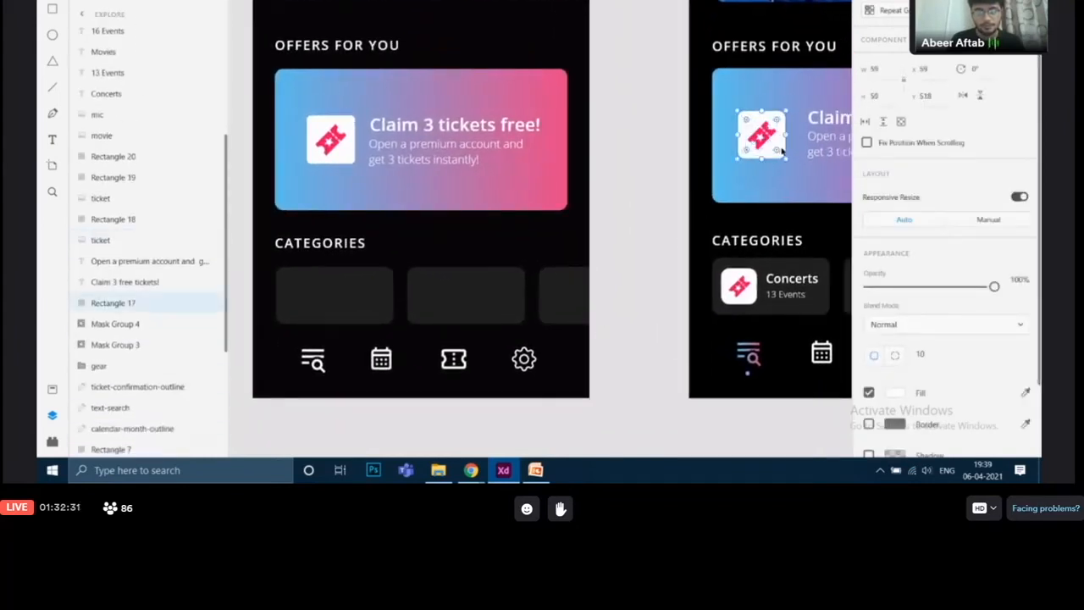
# Paste a copy of the ticket icon with its white square and move it into the first category tile
pyautogui.click(595, 262)
pyautogui.doubleClick(332, 146)
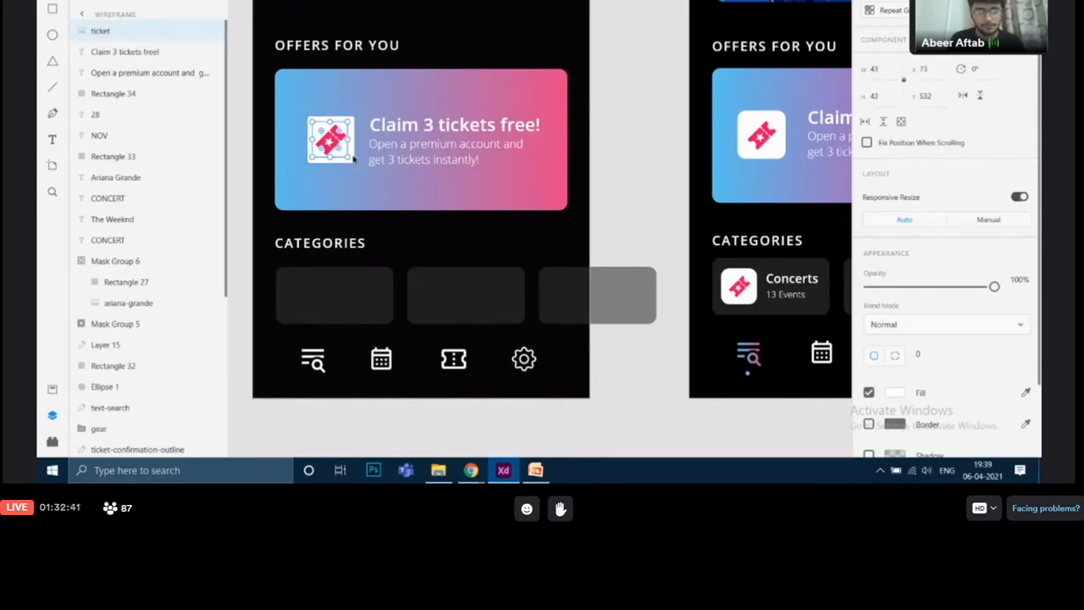
pyautogui.click(354, 158)
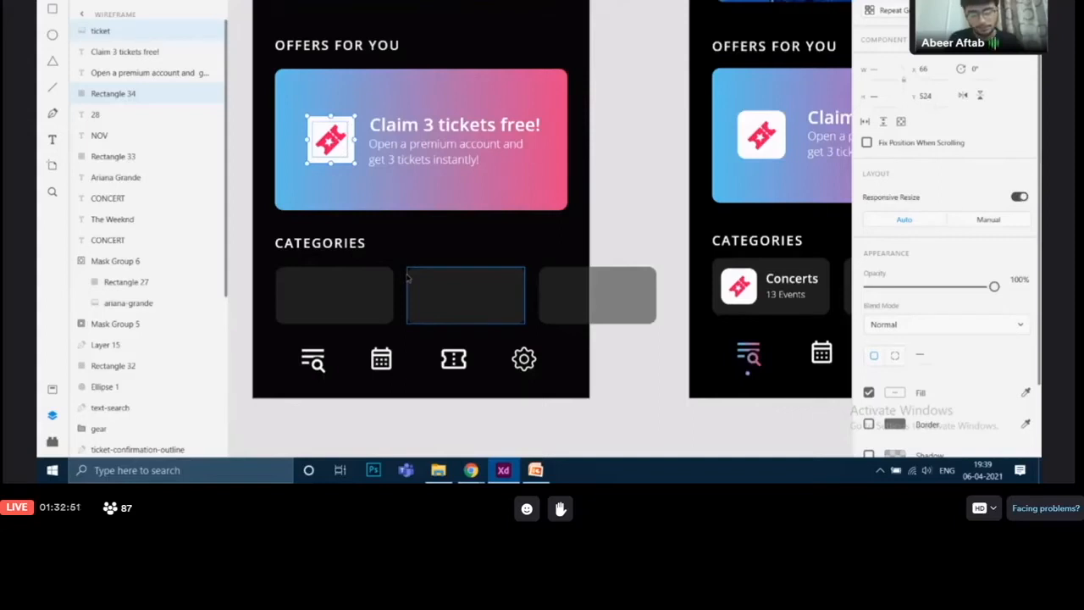
pyautogui.hotkey('ctrl', 'v')
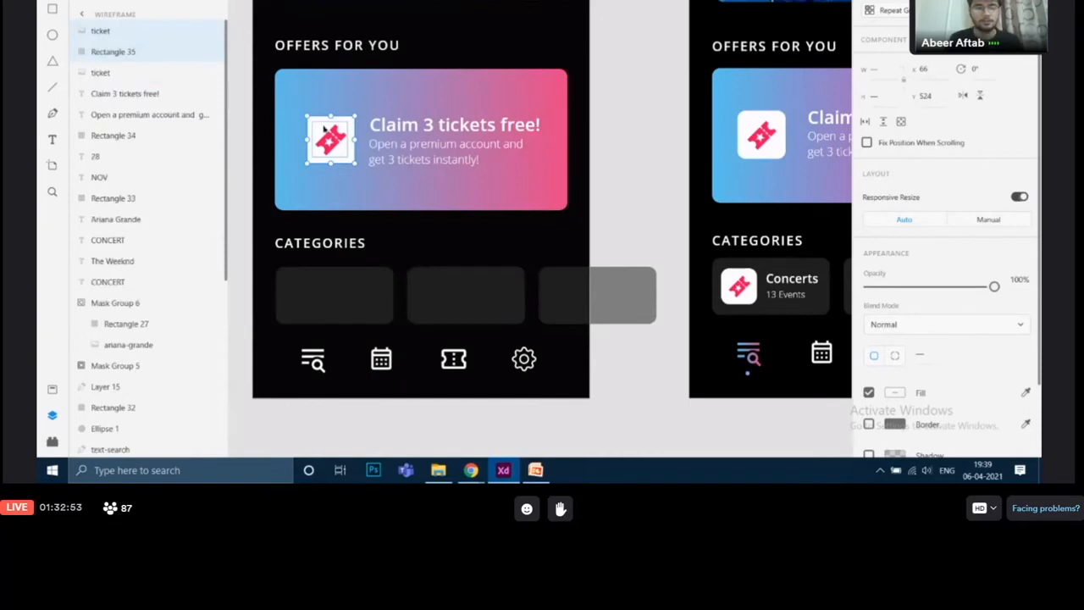
pyautogui.moveTo(326, 129); pyautogui.dragTo(298, 290)
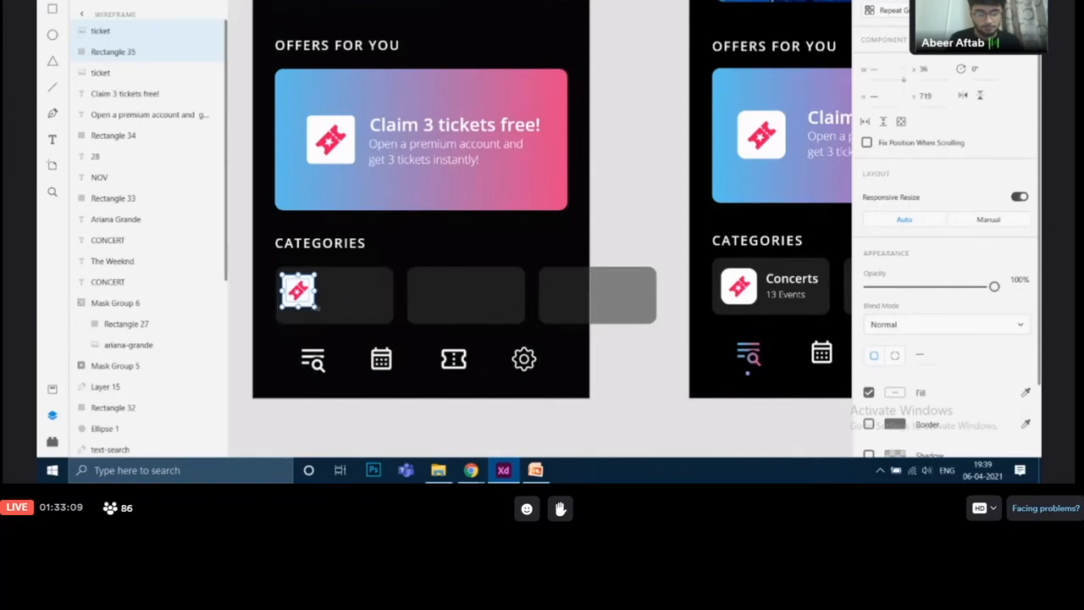
# Adjust the pasted ticket icon's position inside the first category tile
pyautogui.moveTo(314, 307)
pyautogui.mouseDown()
pyautogui.moveTo(318, 317)
pyautogui.moveTo(330, 311)
pyautogui.mouseUp()
pyautogui.scroll(2, 321, 313)
pyautogui.click(719, 210)
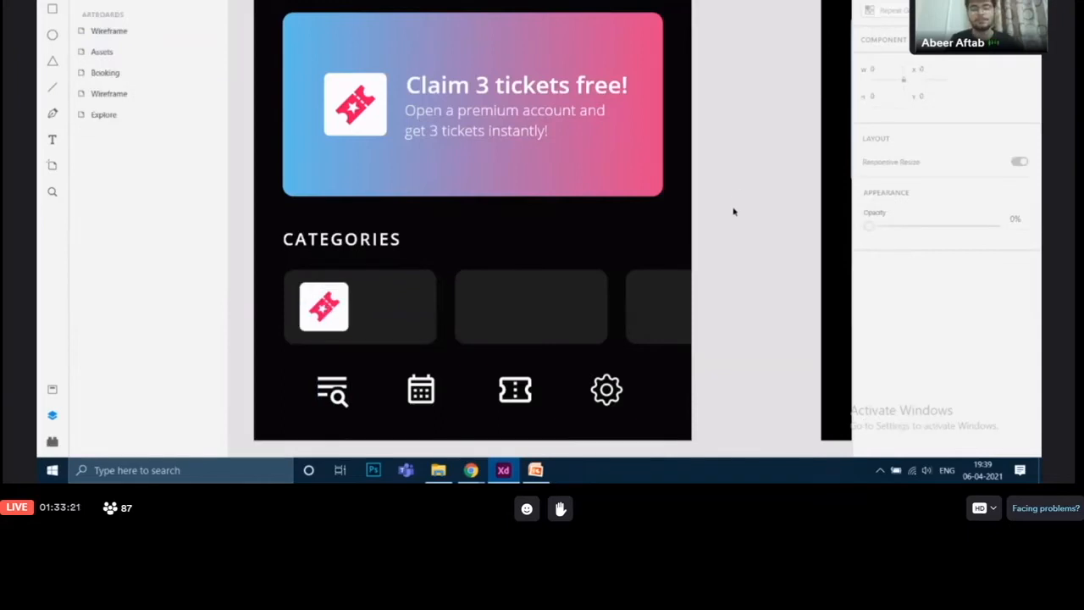
pyautogui.click(347, 310)
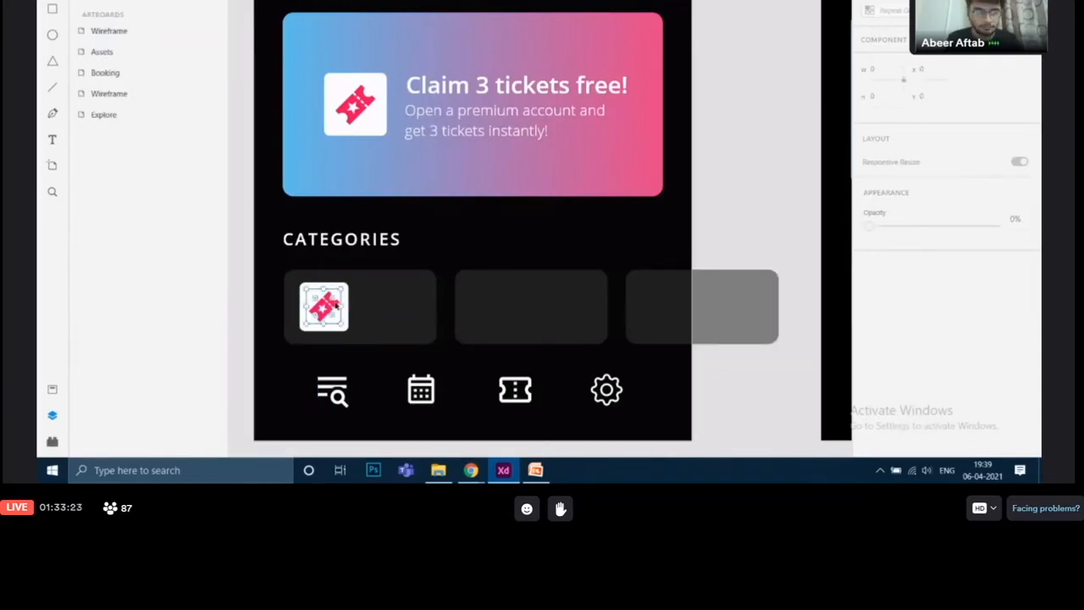
pyautogui.keyDown('shift'); pyautogui.click(349, 312); pyautogui.keyUp('shift')
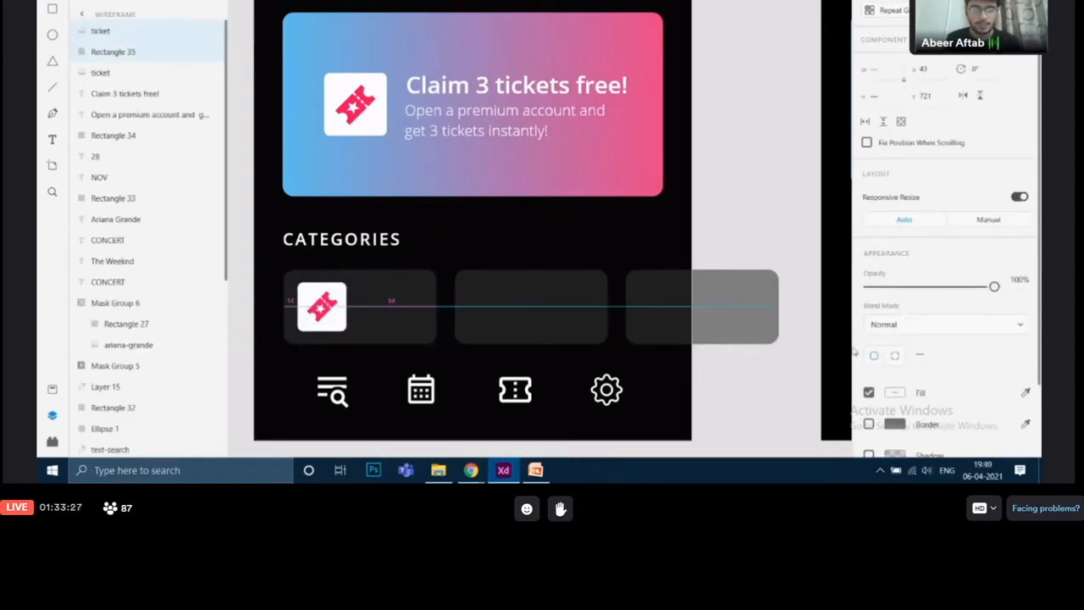
# Examine the finished Explore screen's category tiles and their icons
pyautogui.click(721, 152)
pyautogui.moveTo(739, 198); pyautogui.dragTo(537, 151)
pyautogui.moveTo(534, 235); pyautogui.dragTo(723, 169)
pyautogui.moveTo(740, 261); pyautogui.dragTo(510, 327)
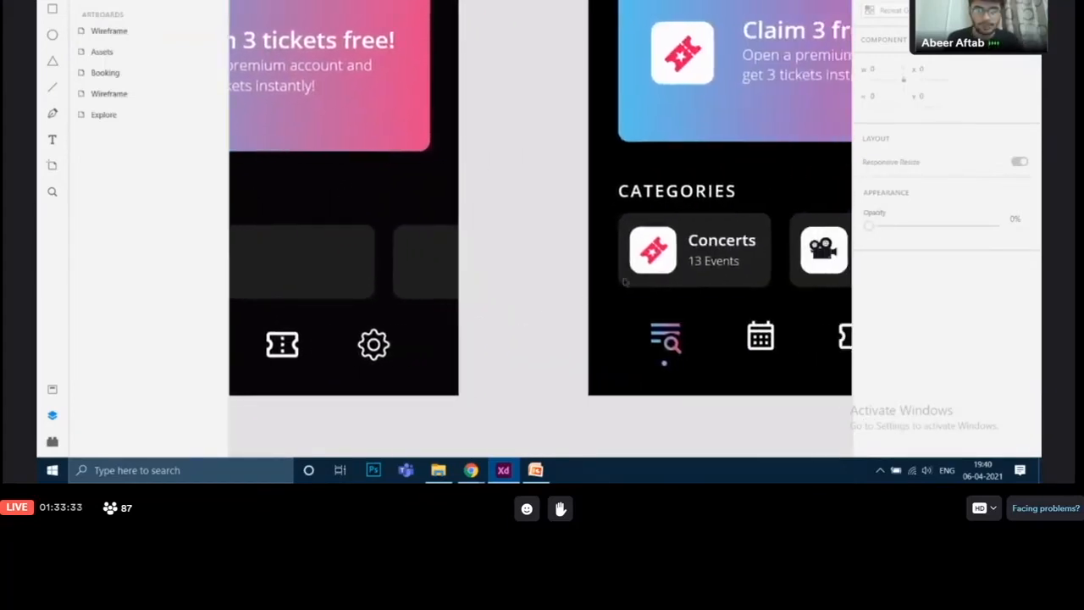
pyautogui.moveTo(692, 282); pyautogui.dragTo(482, 308)
pyautogui.click(616, 277)
pyautogui.click(779, 285)
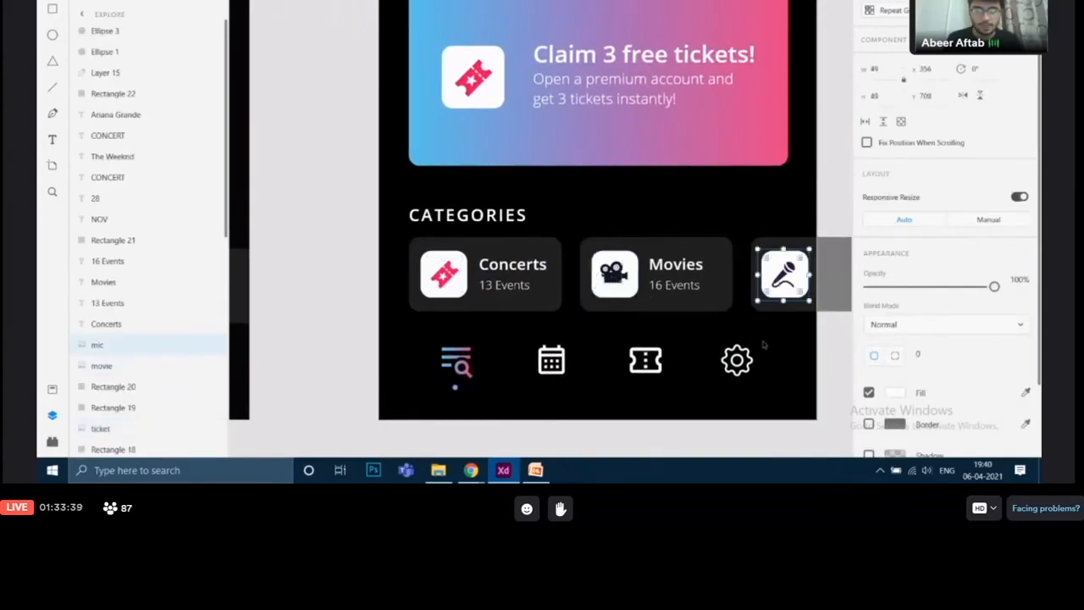
pyautogui.scroll(-5, 755, 346)
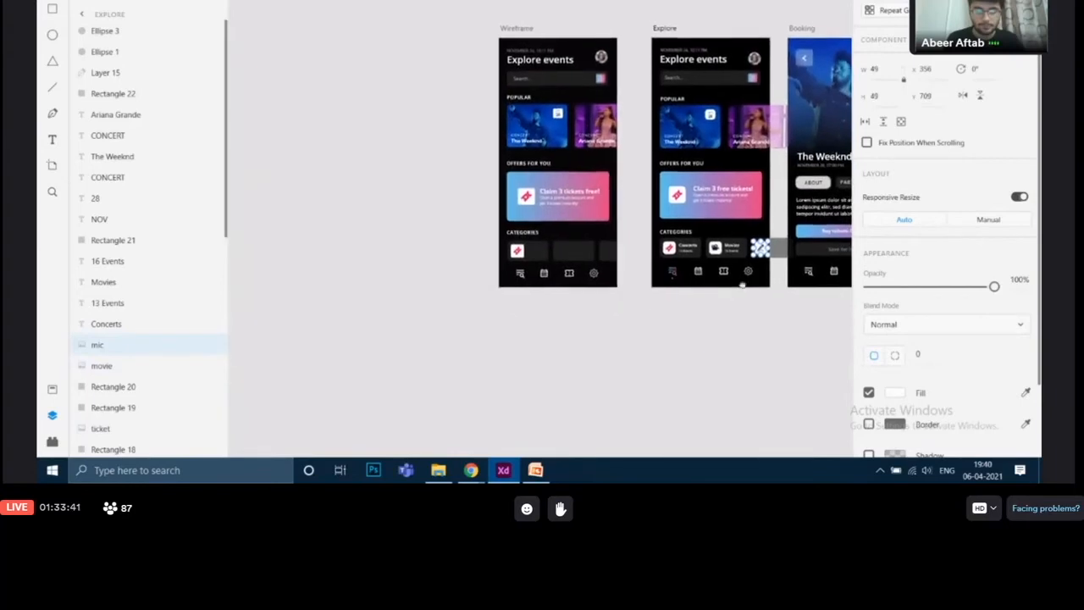
pyautogui.scroll(8, 674, 305)
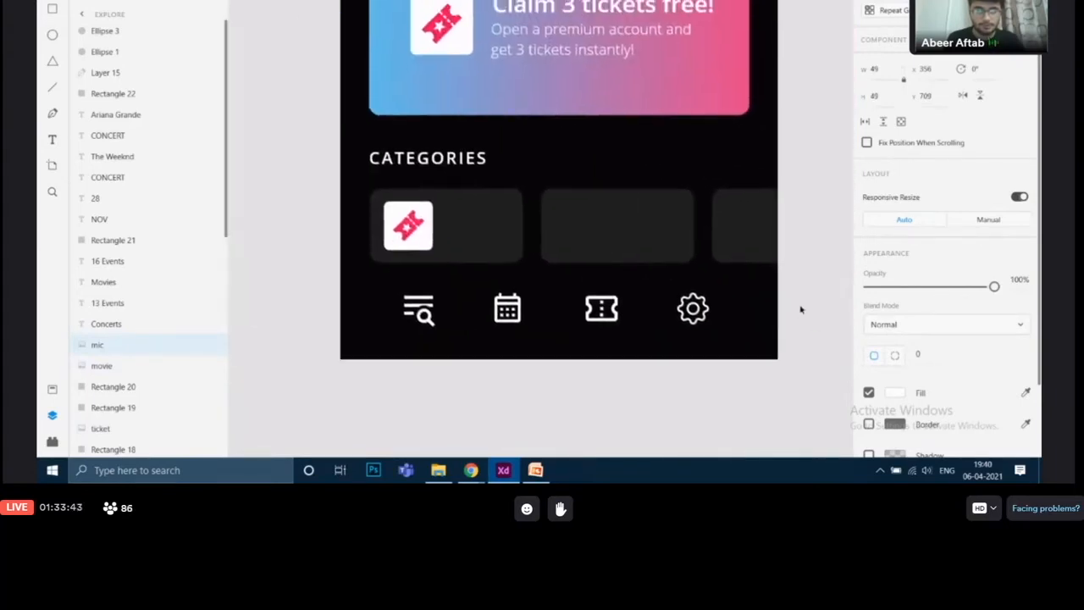
# Duplicate the white icon square into the second and third category tiles
pyautogui.click(422, 240)
pyautogui.click(430, 240)
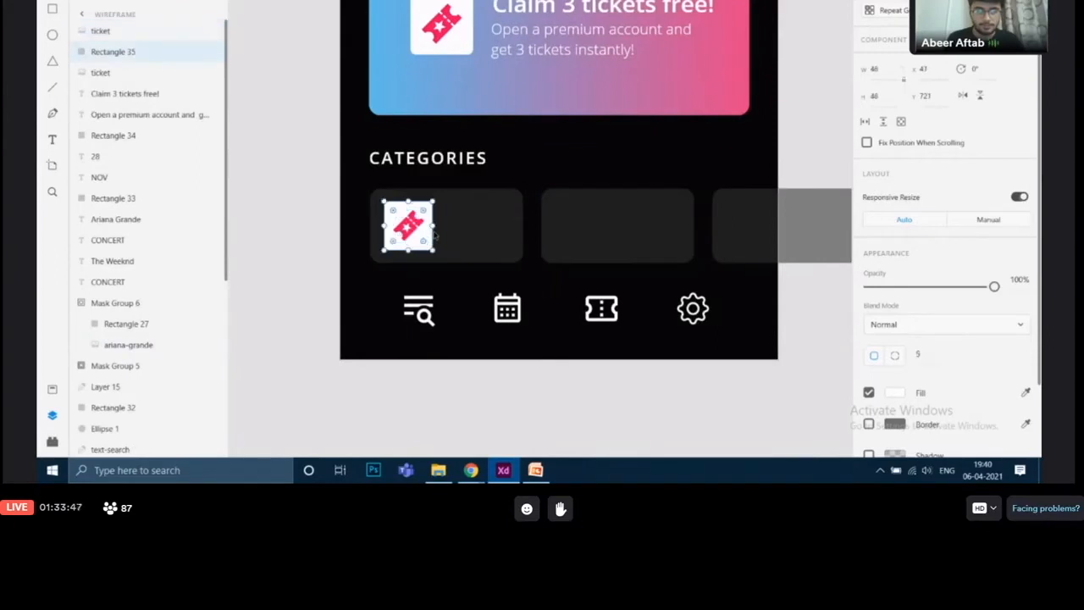
pyautogui.hotkey('ctrl', 'd')
pyautogui.moveTo(441, 239); pyautogui.dragTo(592, 231)
pyautogui.moveTo(728, 234); pyautogui.dragTo(595, 220)
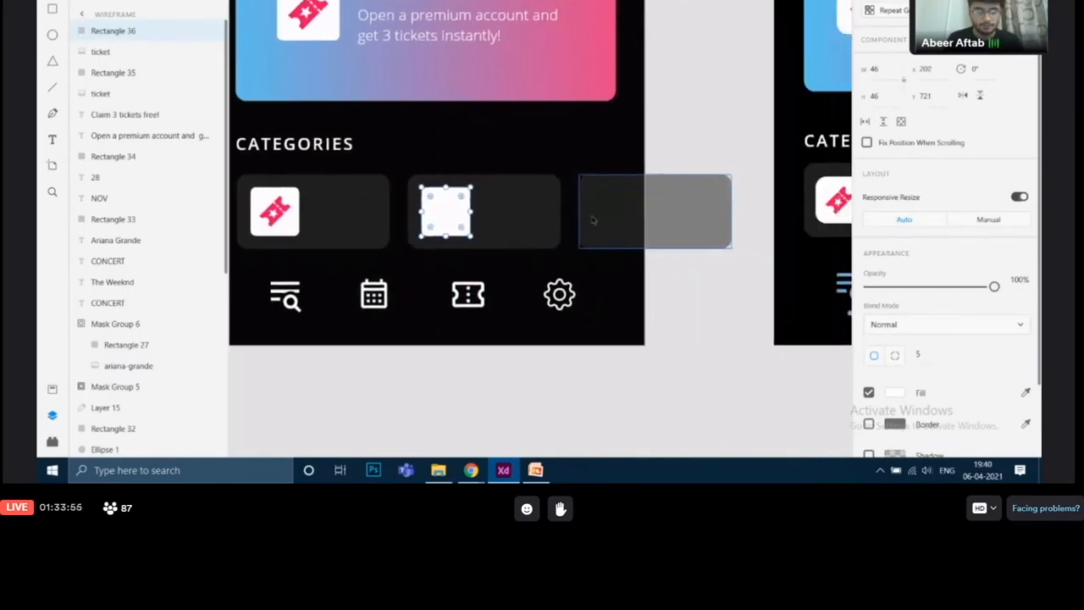
pyautogui.hotkey('ctrl', 'd')
pyautogui.moveTo(446, 217); pyautogui.dragTo(617, 212)
pyautogui.click(754, 318)
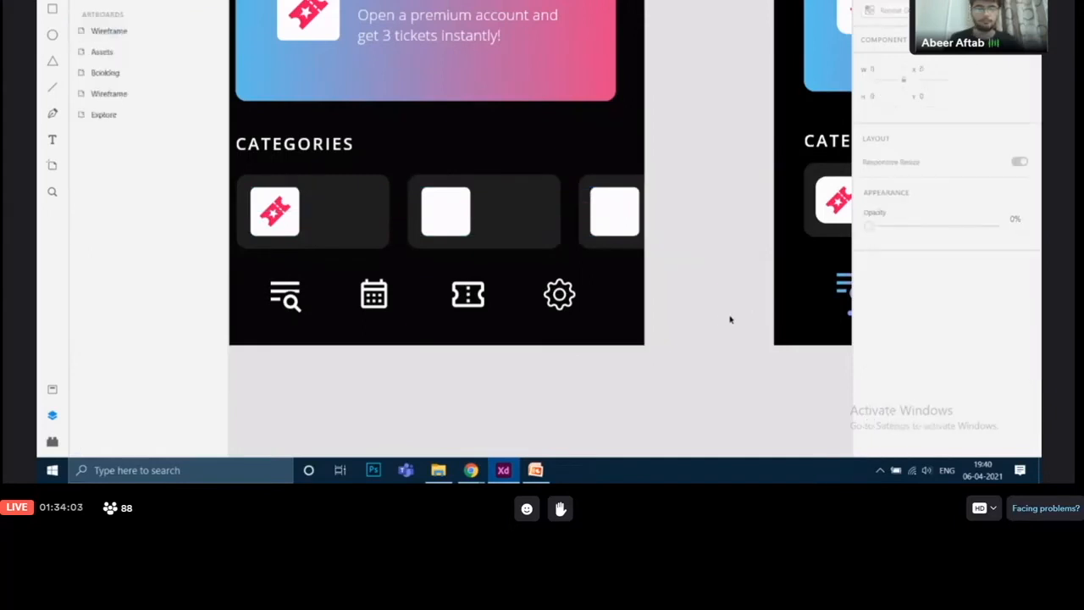
# Examine the movie and mic icons in the finished Explore screen's category tiles
pyautogui.scroll(-3, 727, 317)
pyautogui.hscroll(5, 721, 318)
pyautogui.scroll(-2, 721, 318)
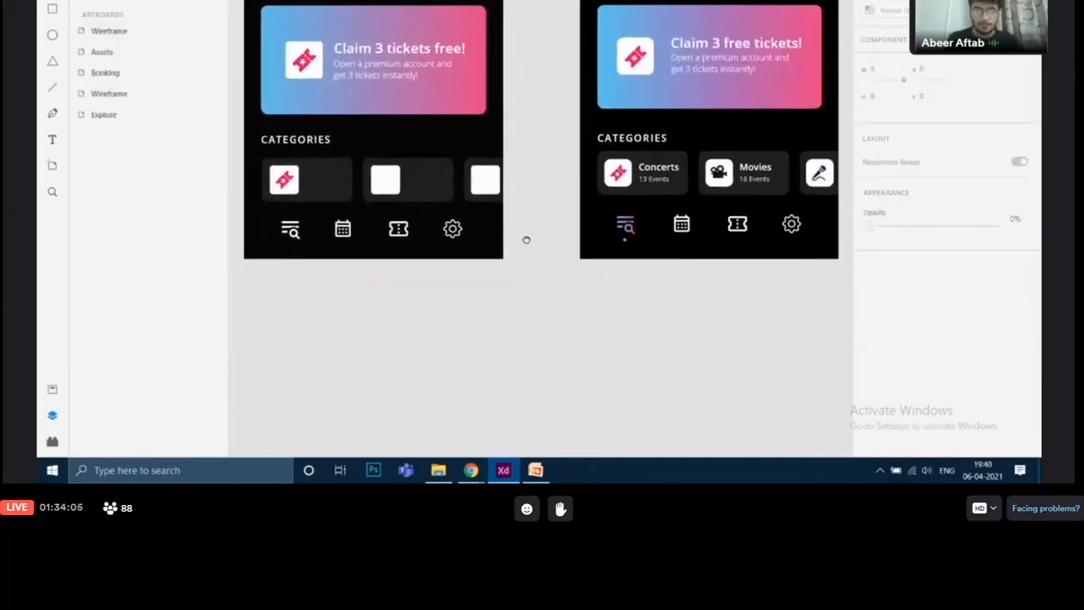
pyautogui.click(669, 170)
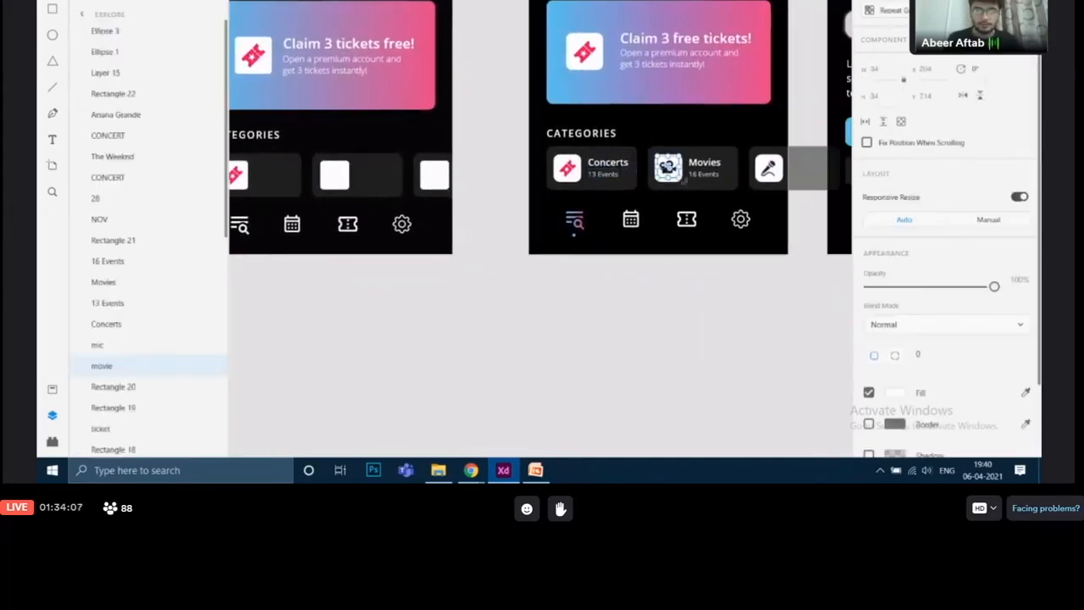
pyautogui.click(768, 176)
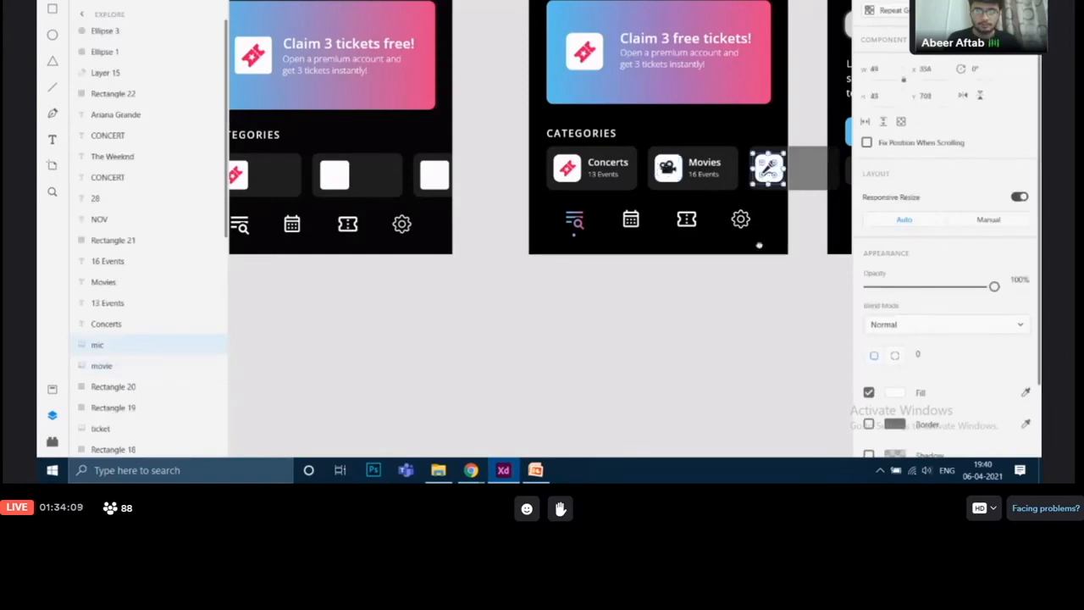
pyautogui.hscroll(6, 759, 246)
pyautogui.scroll(1, 380, 295)
pyautogui.click(605, 355)
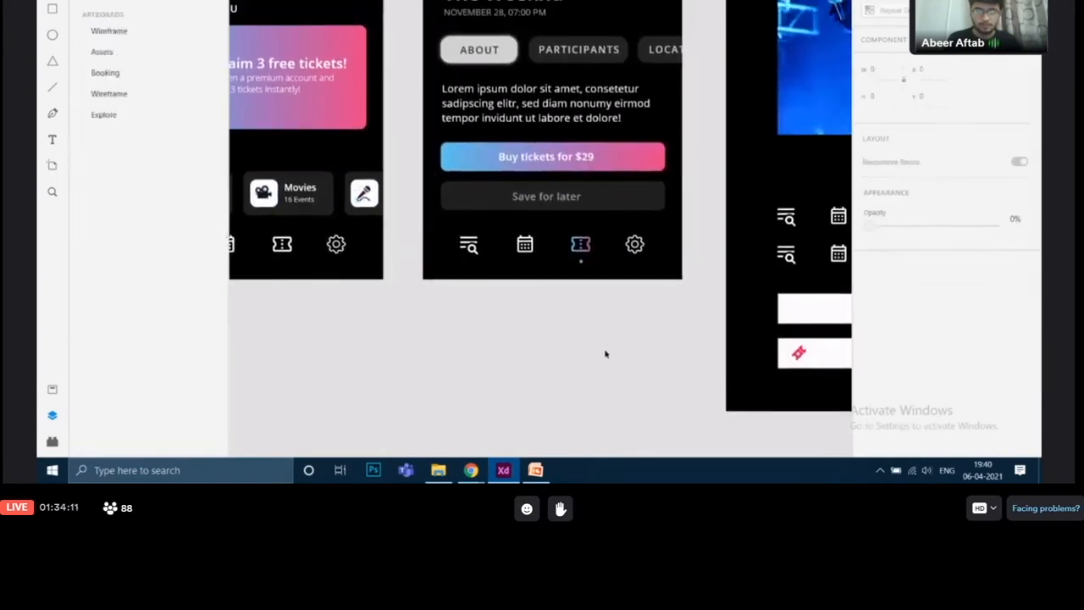
# Copy the movie and mic icons from the Assets artboard into the second and third category tiles
pyautogui.hscroll(6, 605, 354)
pyautogui.scroll(-1, 605, 354)
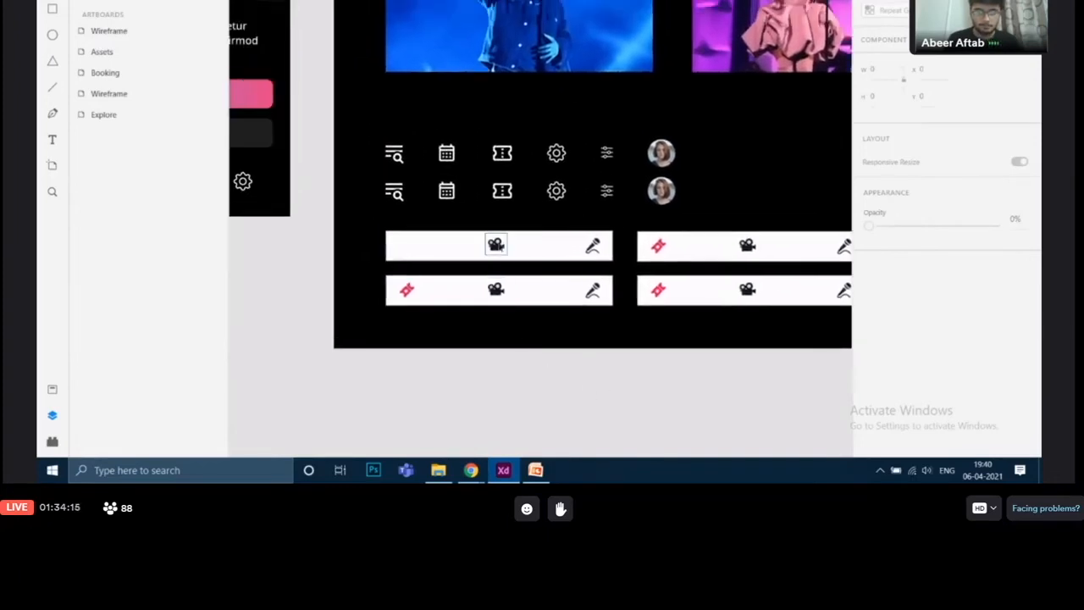
pyautogui.click(496, 245)
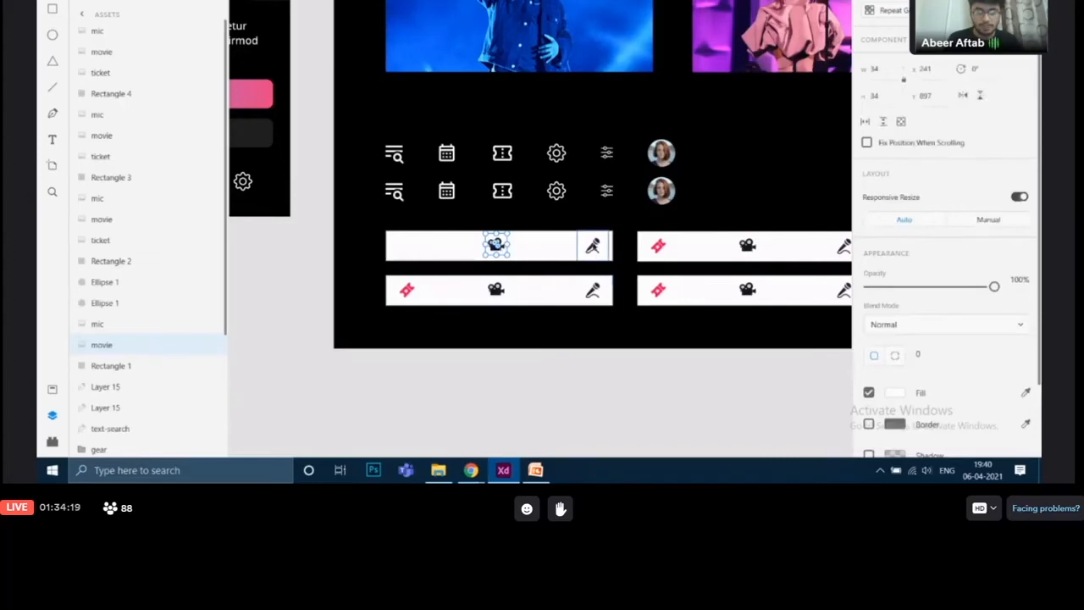
pyautogui.keyDown('shift'); pyautogui.click(593, 247); pyautogui.keyUp('shift')
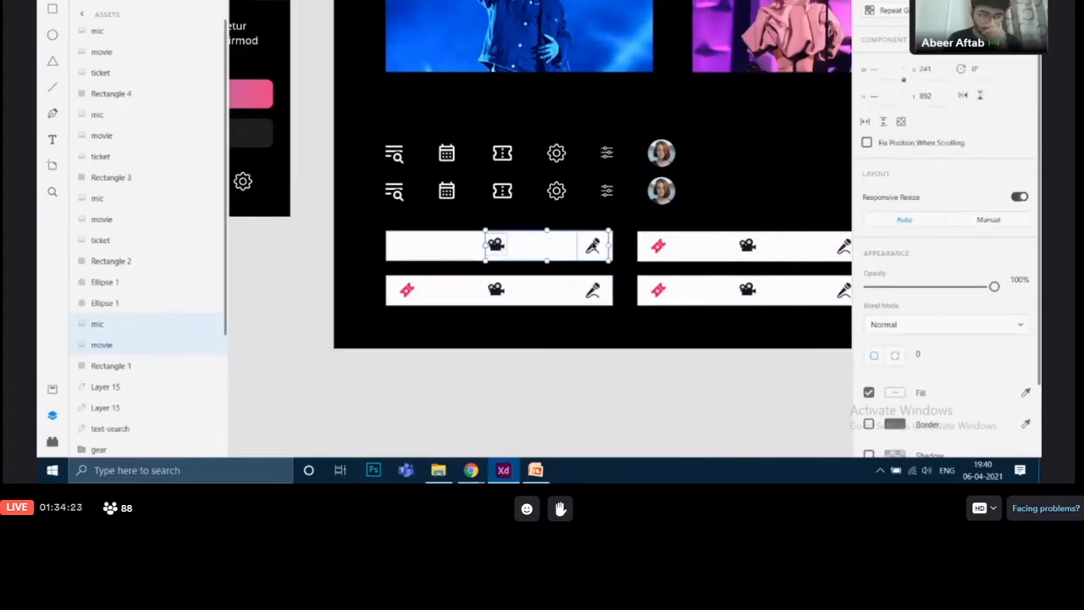
pyautogui.moveTo(573, 241); pyautogui.dragTo(513, 137)
pyautogui.click(554, 293)
pyautogui.scroll(4, 563, 288)
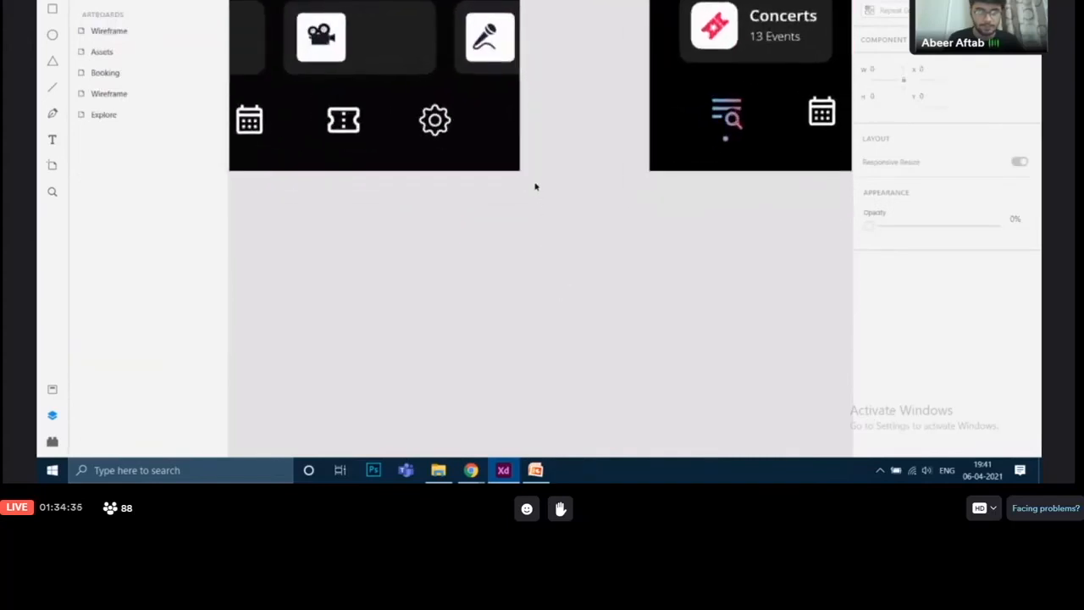
pyautogui.moveTo(535, 184); pyautogui.dragTo(652, 342)
# Nudge the movie and mic icons to align them within their category tiles
pyautogui.click(440, 200)
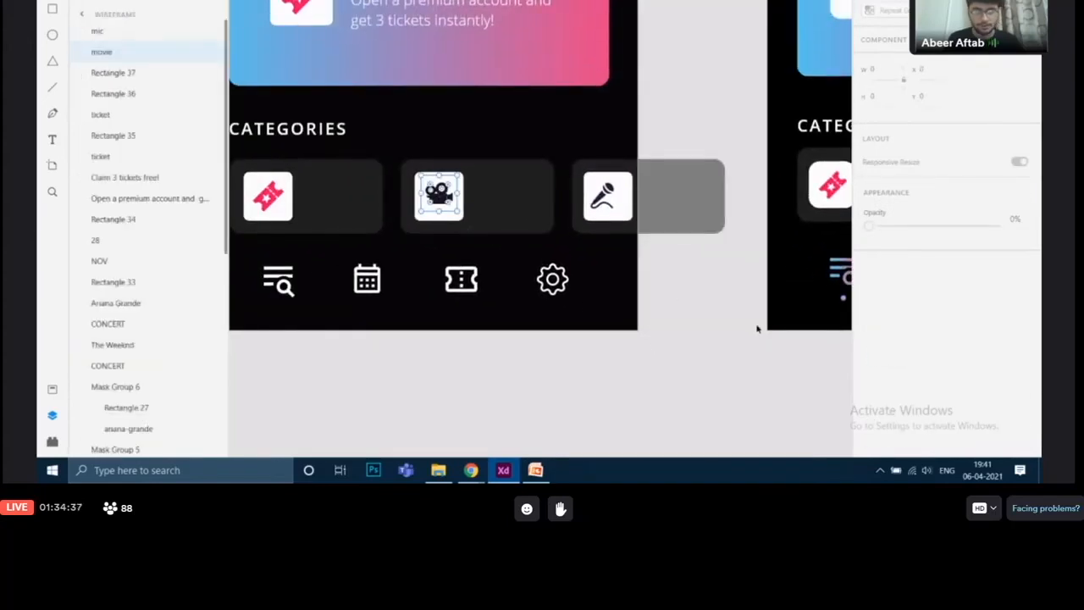
pyautogui.press('Down')
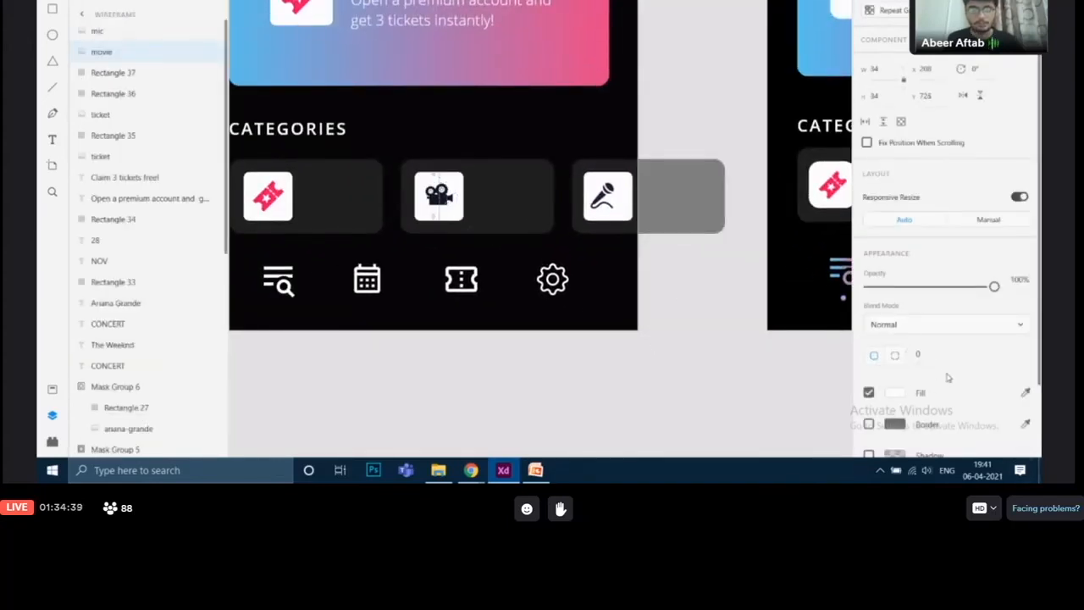
pyautogui.press('Down')
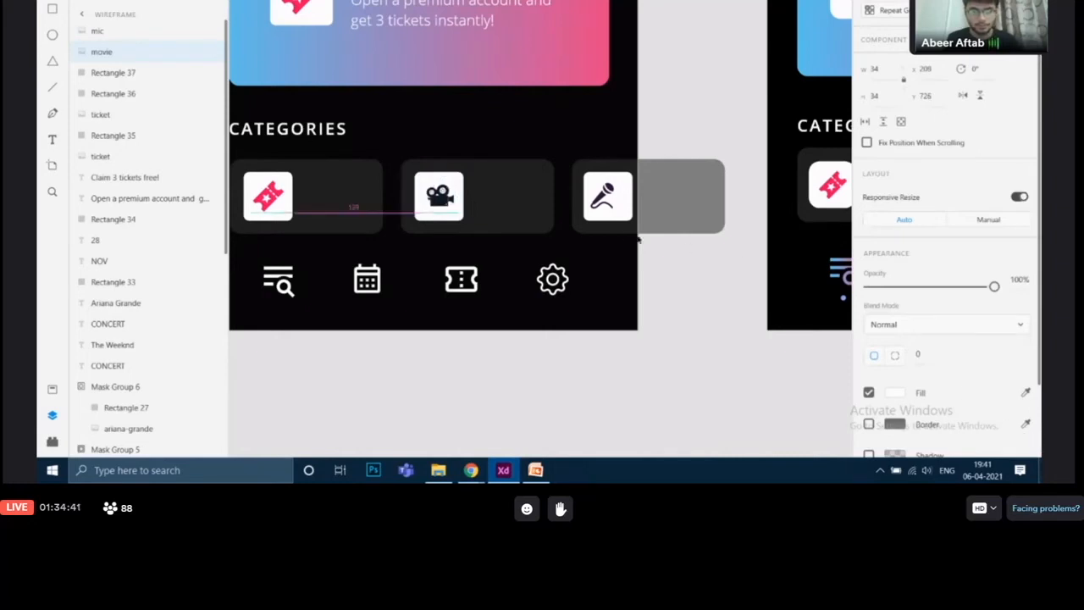
pyautogui.click(603, 196)
pyautogui.press('Right')
pyautogui.press('Right')
pyautogui.press('Right')
pyautogui.press('Right')
pyautogui.press('Right')
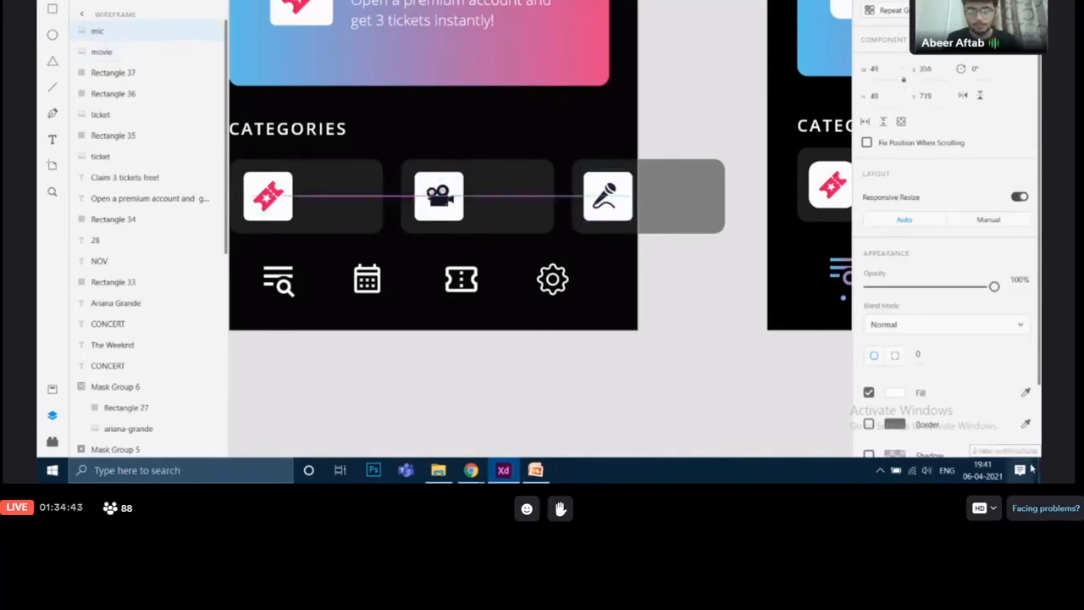
pyautogui.click(697, 296)
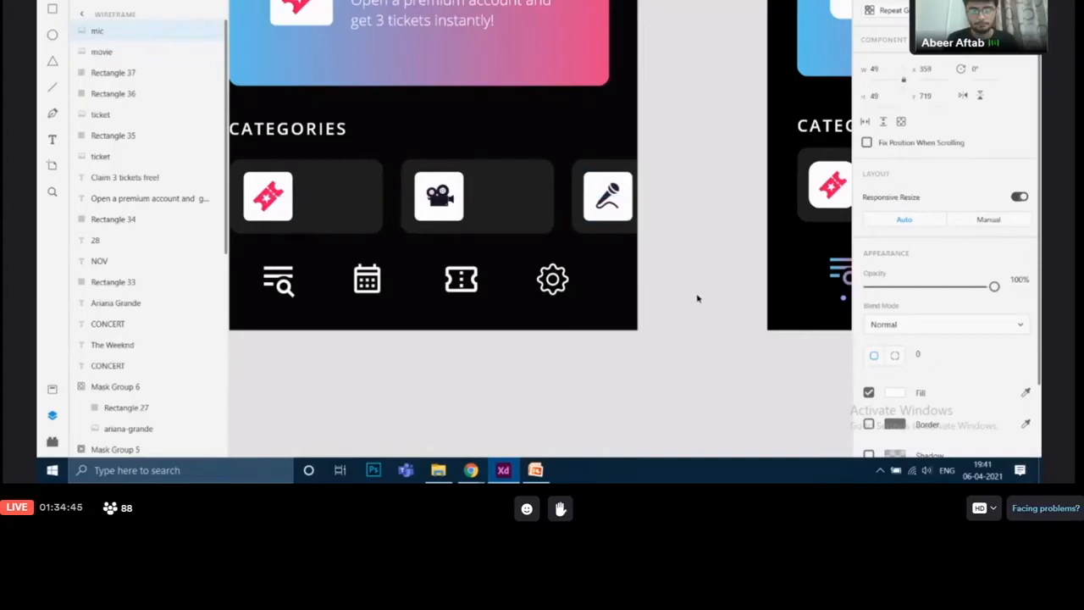
# Inspect the Concerts title's text settings on the finished Explore screen
pyautogui.moveTo(688, 161); pyautogui.dragTo(474, 125)
pyautogui.click(691, 144)
pyautogui.click(687, 162)
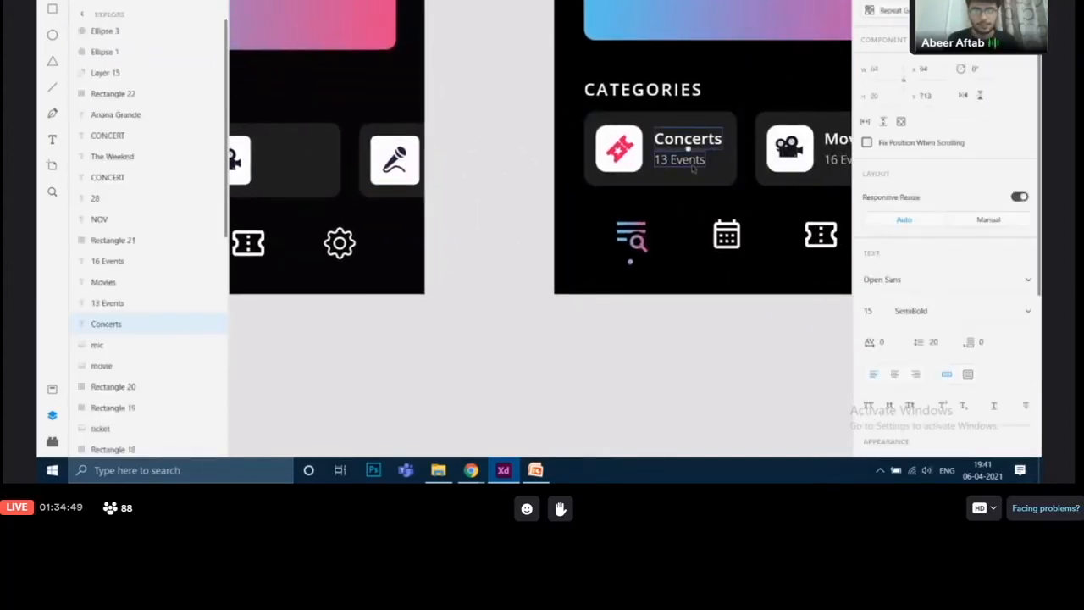
pyautogui.click(441, 233)
pyautogui.moveTo(447, 201); pyautogui.dragTo(728, 392)
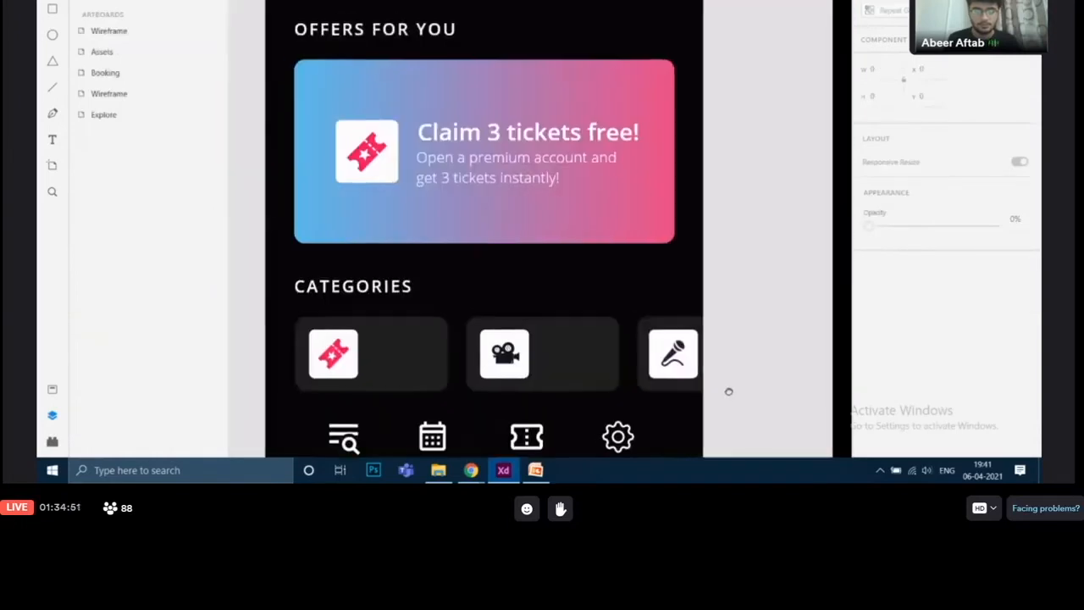
# Duplicate the offer card's title and description text into the first category tile and retitle it Concerts
pyautogui.doubleClick(552, 146)
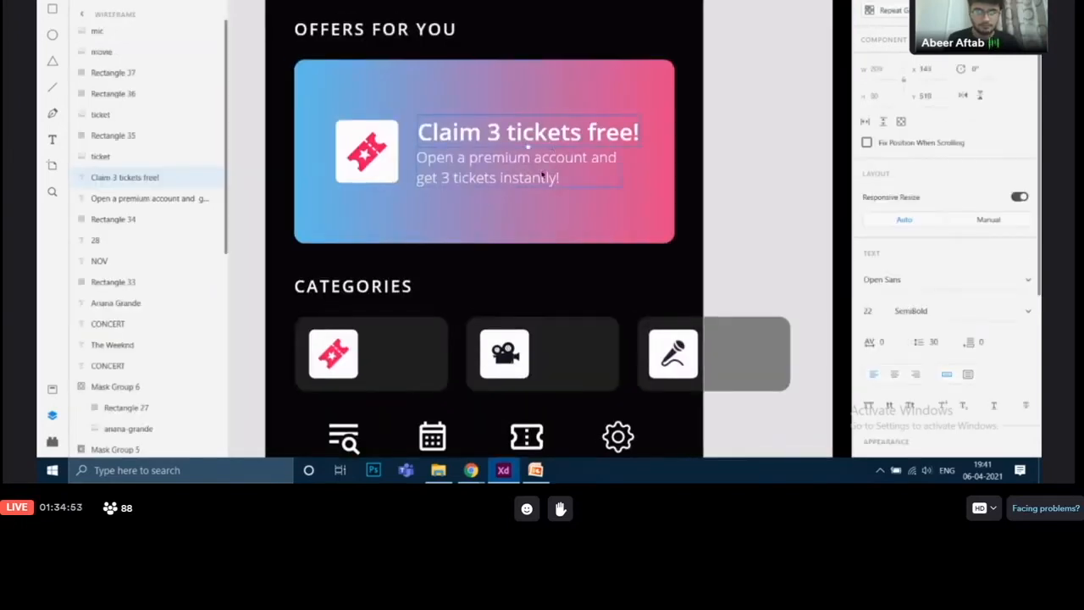
pyautogui.keyDown('shift'); pyautogui.click(542, 176); pyautogui.keyUp('shift')
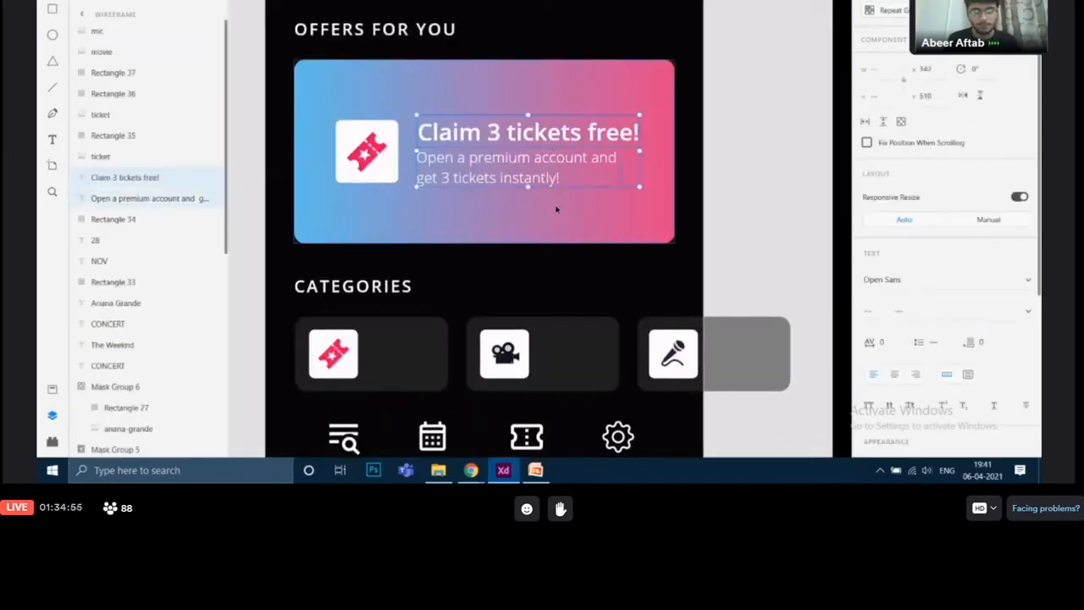
pyautogui.hotkey('ctrl', 'd')
pyautogui.moveTo(564, 140); pyautogui.dragTo(520, 357)
pyautogui.moveTo(650, 273); pyautogui.dragTo(562, 219)
pyautogui.doubleClick(375, 296)
pyautogui.click(375, 296)
pyautogui.hotkey('shift', 'End')
pyautogui.press('BackSpace')
pyautogui.write('oncerts')
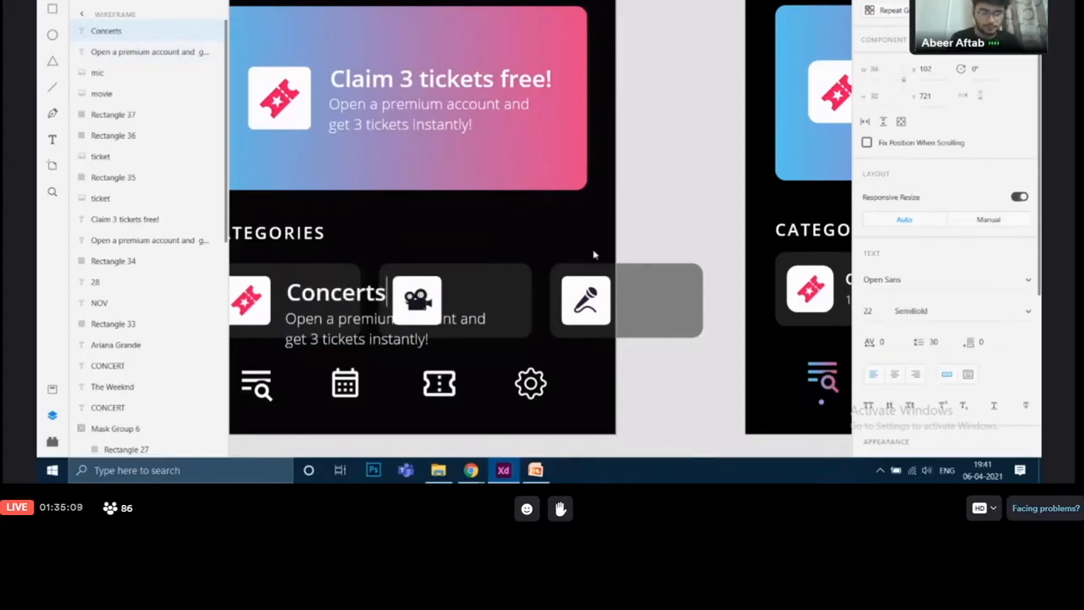
# Change the first tile's description text to 15 shows
pyautogui.click(391, 343)
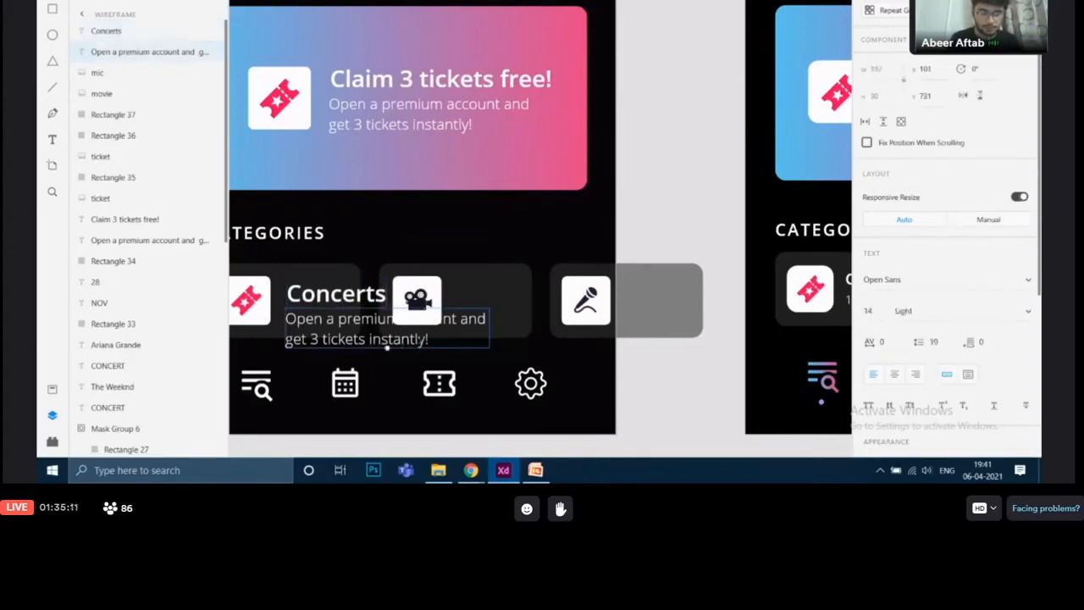
pyautogui.doubleClick(419, 339)
pyautogui.press('BackSpace')
pyautogui.write('15 shows')
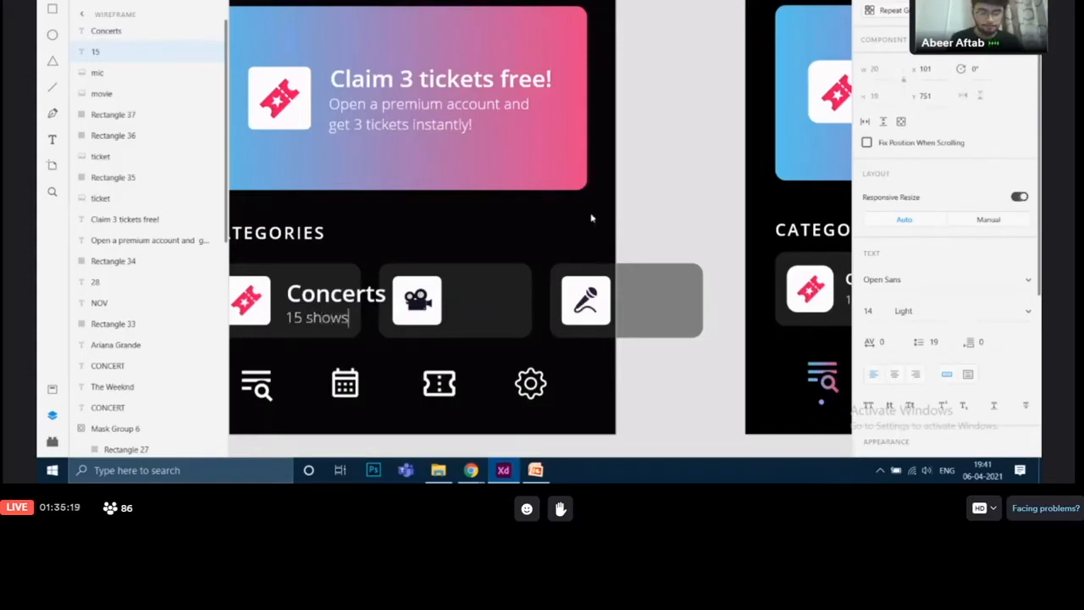
pyautogui.press('Escape')
pyautogui.moveTo(698, 225); pyautogui.dragTo(784, 242)
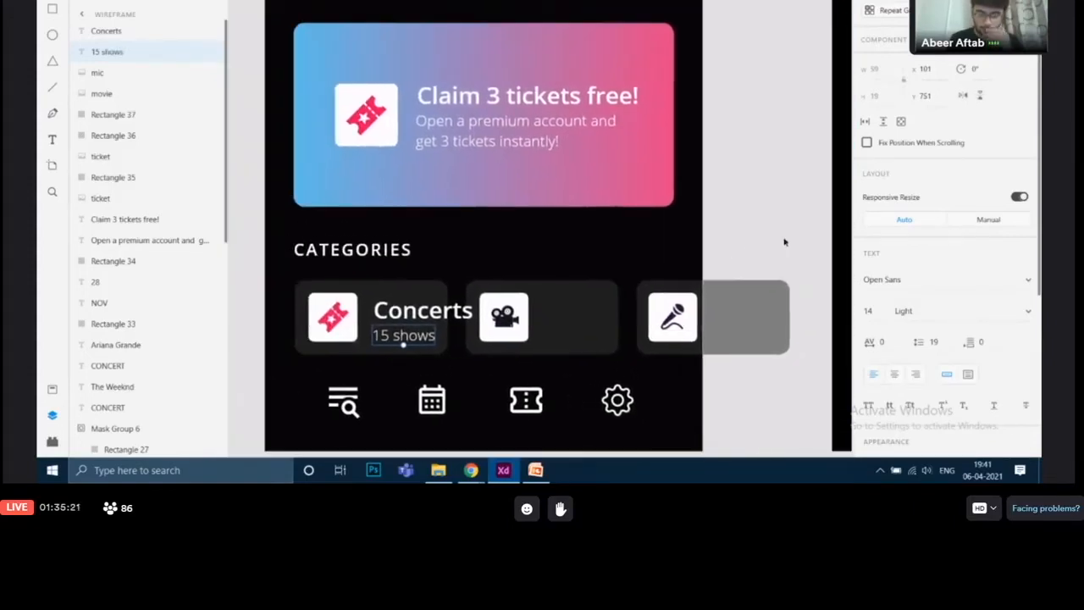
# Set the Concerts title's font size to 15, matching the finished Explore screen
pyautogui.scroll(3, 675, 282)
pyautogui.moveTo(598, 248); pyautogui.dragTo(677, 179)
pyautogui.click(483, 258)
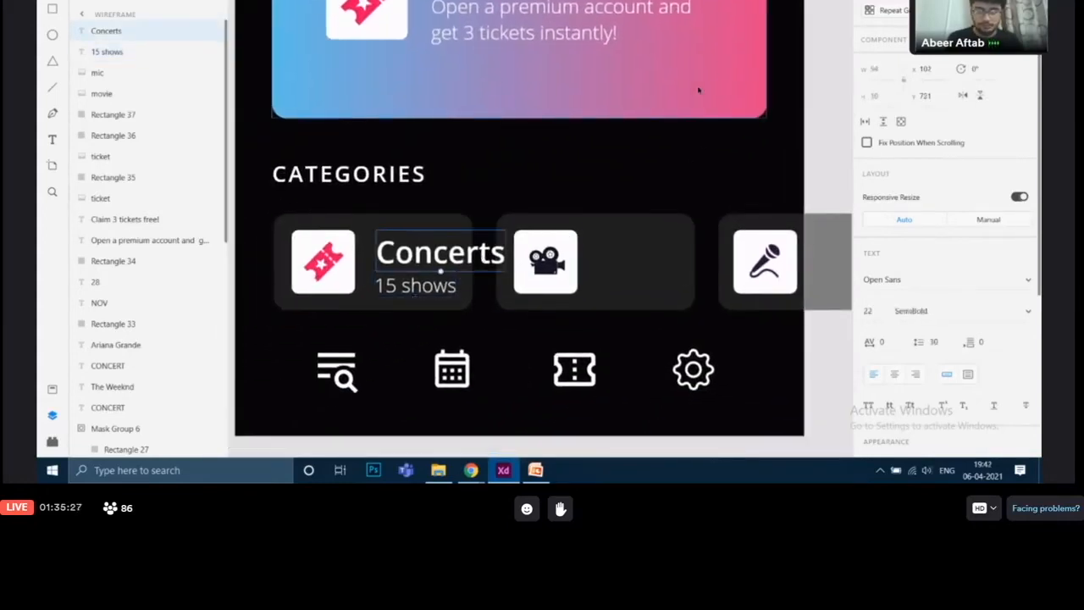
pyautogui.hscroll(6, 709, 71)
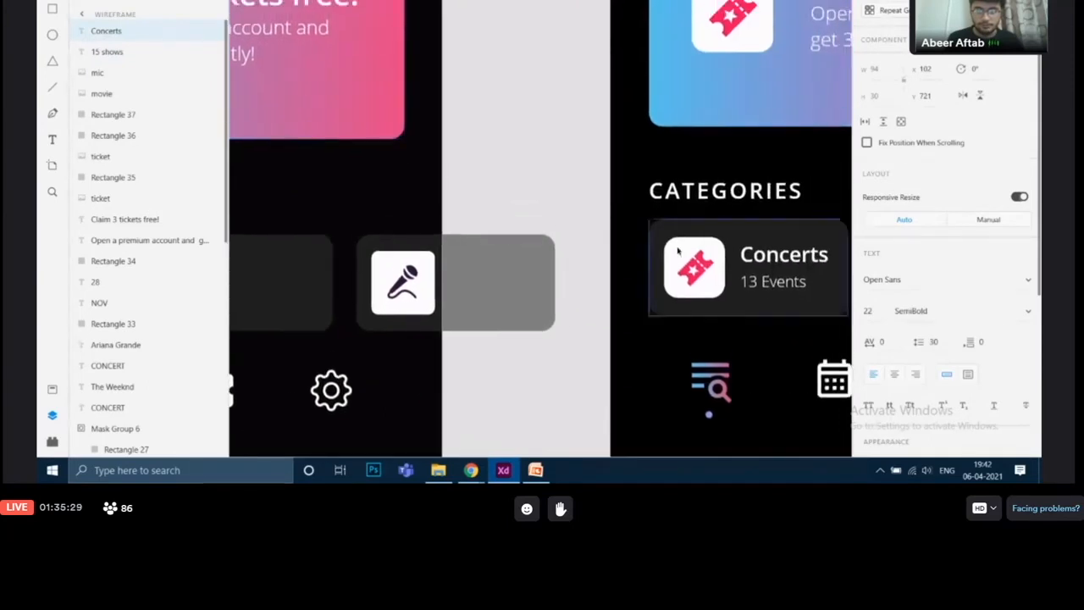
pyautogui.click(795, 266)
pyautogui.click(864, 310)
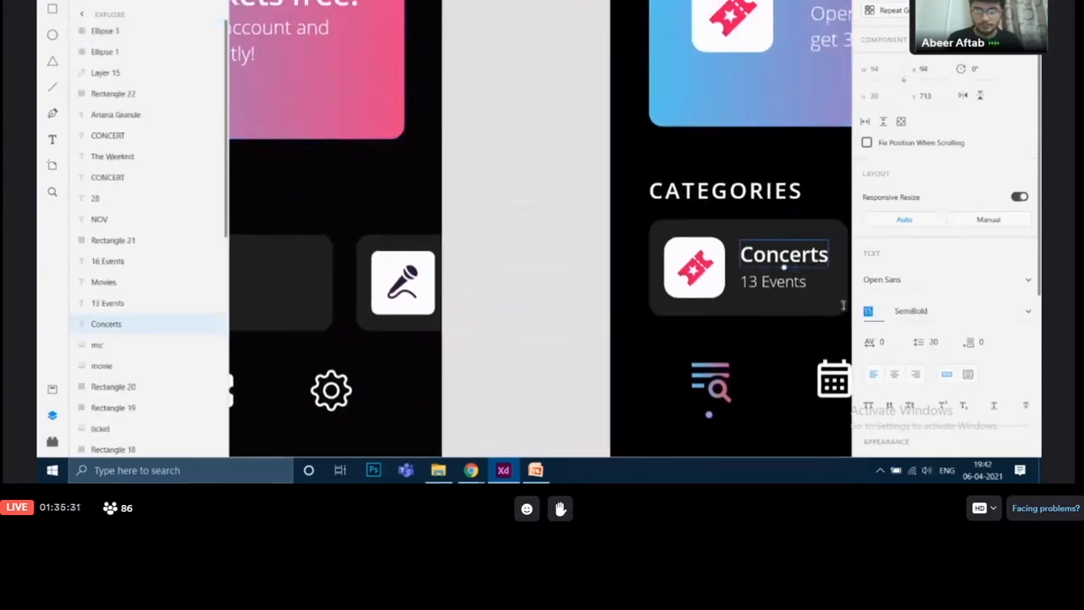
pyautogui.click(911, 310)
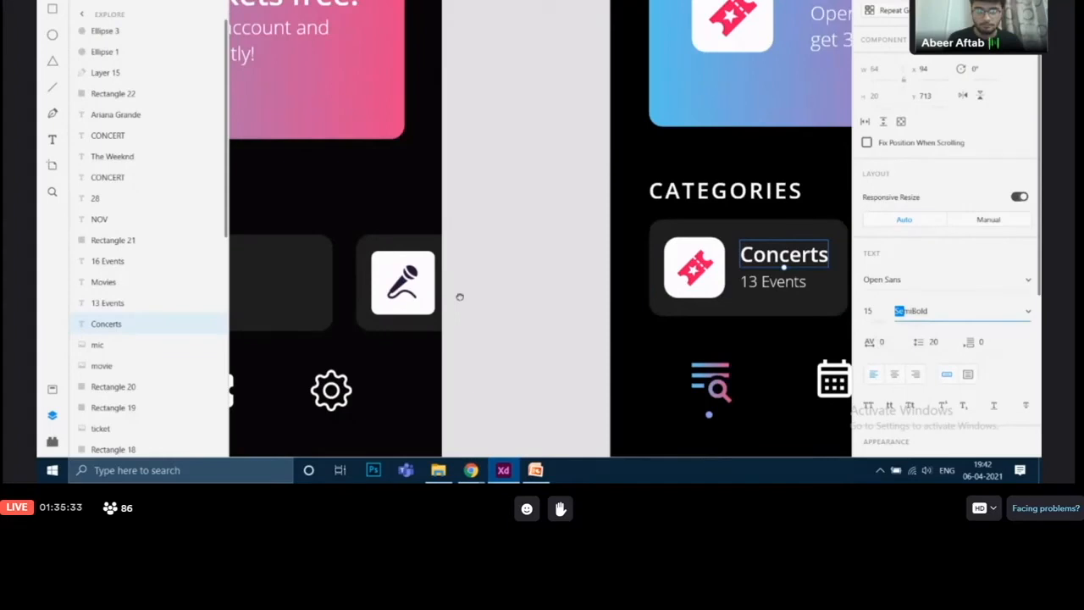
pyautogui.moveTo(460, 297); pyautogui.dragTo(850, 240)
pyautogui.click(513, 226)
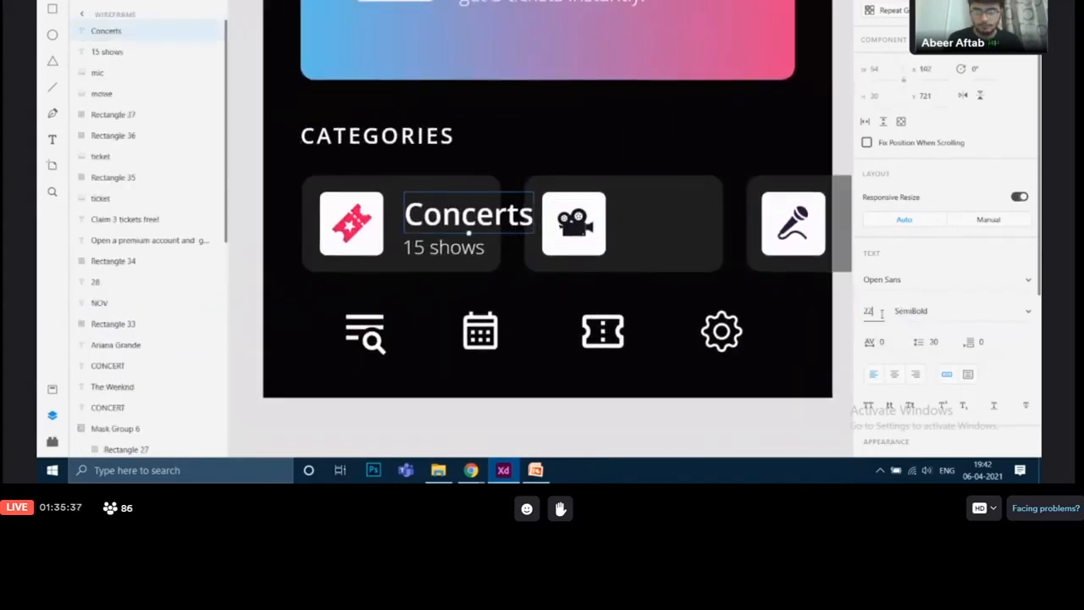
pyautogui.press('BackSpace')
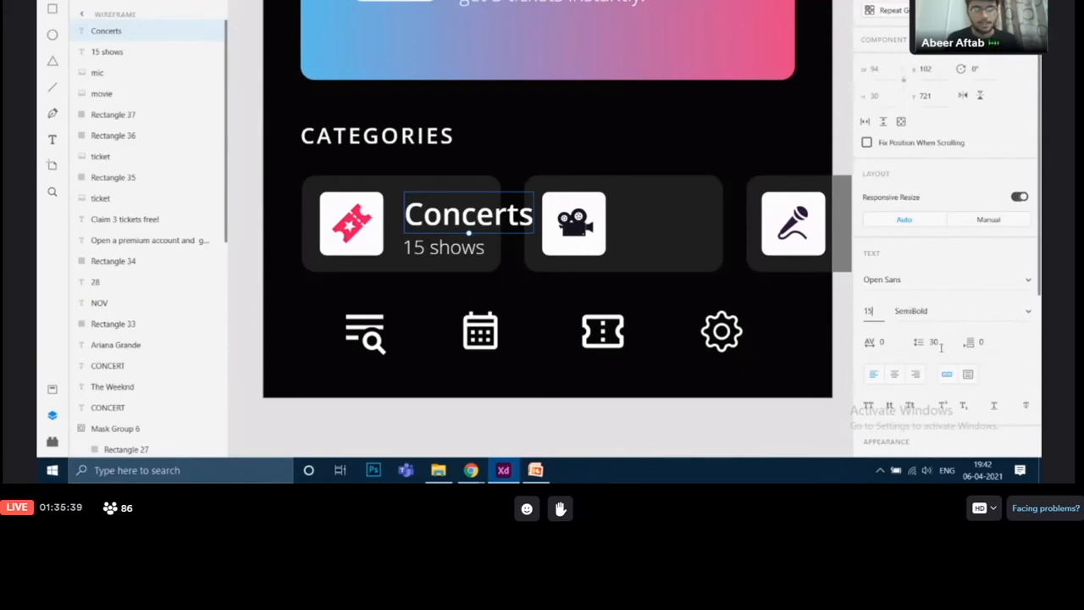
pyautogui.write('15')
pyautogui.press('Return')
# Set the 15 shows subtitle's font size to 11
pyautogui.moveTo(484, 220); pyautogui.dragTo(469, 238)
pyautogui.hscroll(10, 682, 221)
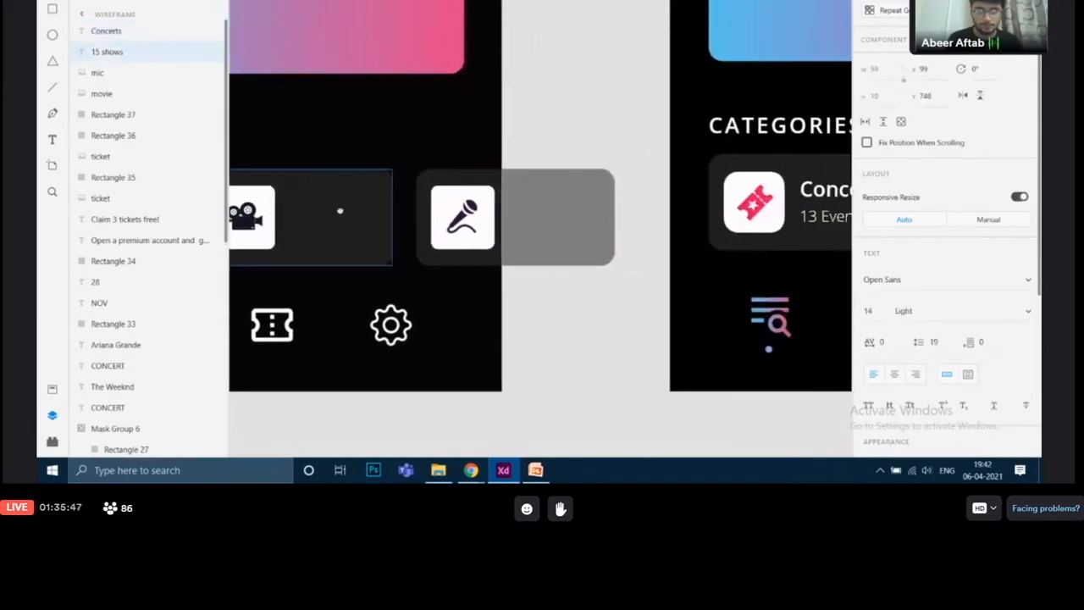
pyautogui.doubleClick(736, 225)
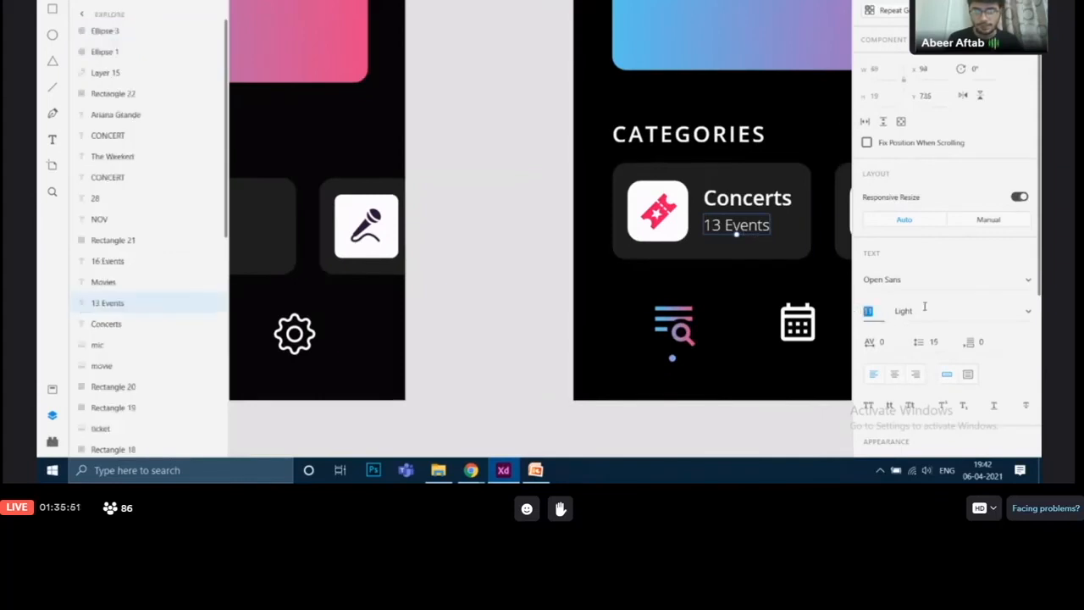
pyautogui.hscroll(-8, 500, 301)
pyautogui.scroll(-1, 499, 301)
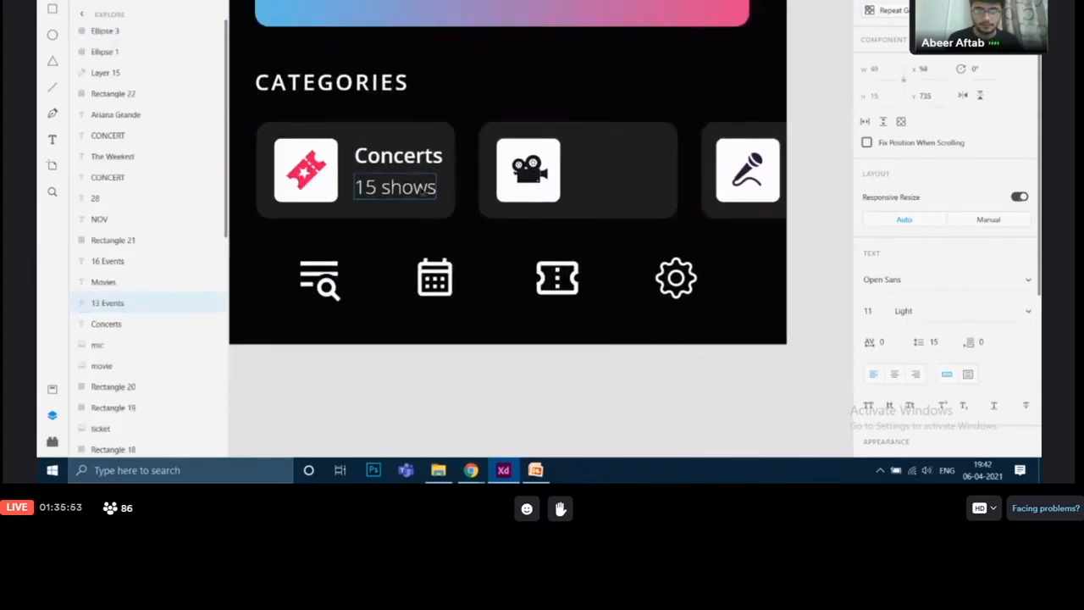
pyautogui.click(398, 190)
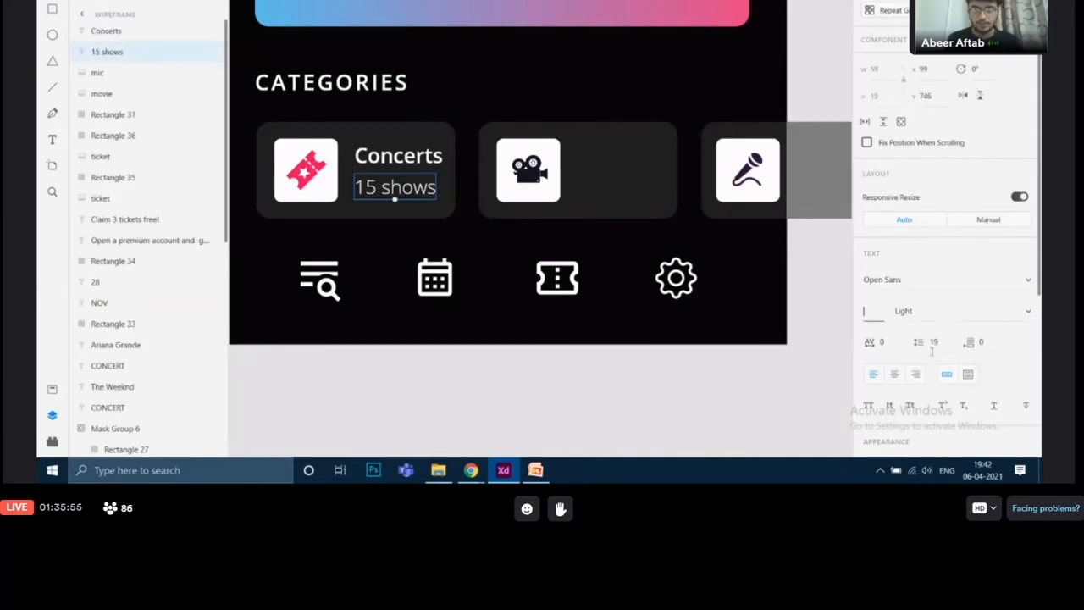
pyautogui.write('11')
pyautogui.press('Return')
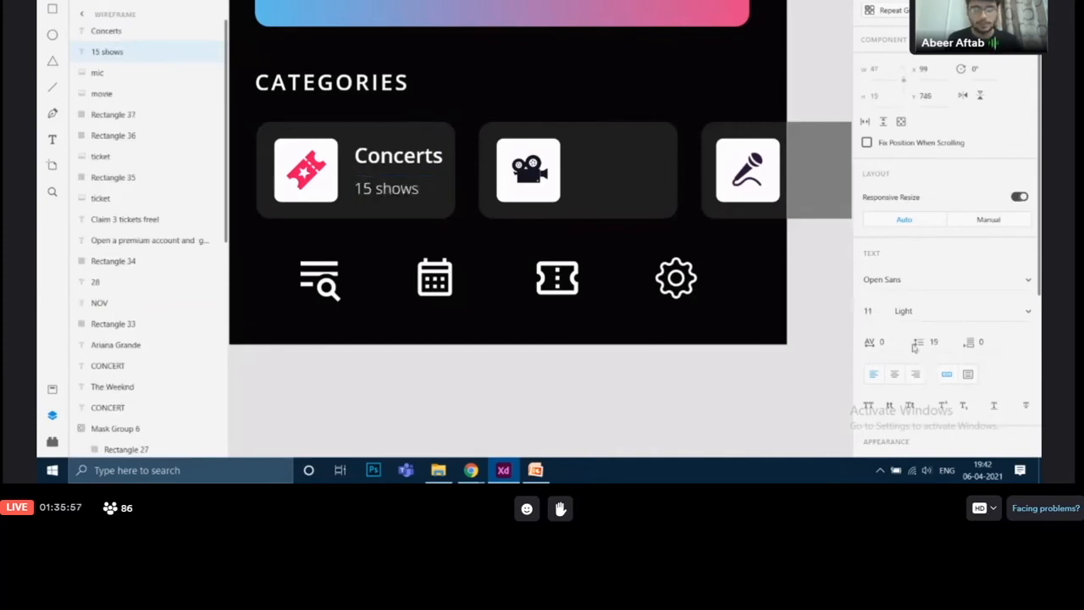
# Move the 15 shows subtitle up just beneath the Concerts title in the first tile
pyautogui.moveTo(411, 191); pyautogui.dragTo(405, 162)
pyautogui.keyDown('shift'); pyautogui.click(399, 155); pyautogui.keyUp('shift')
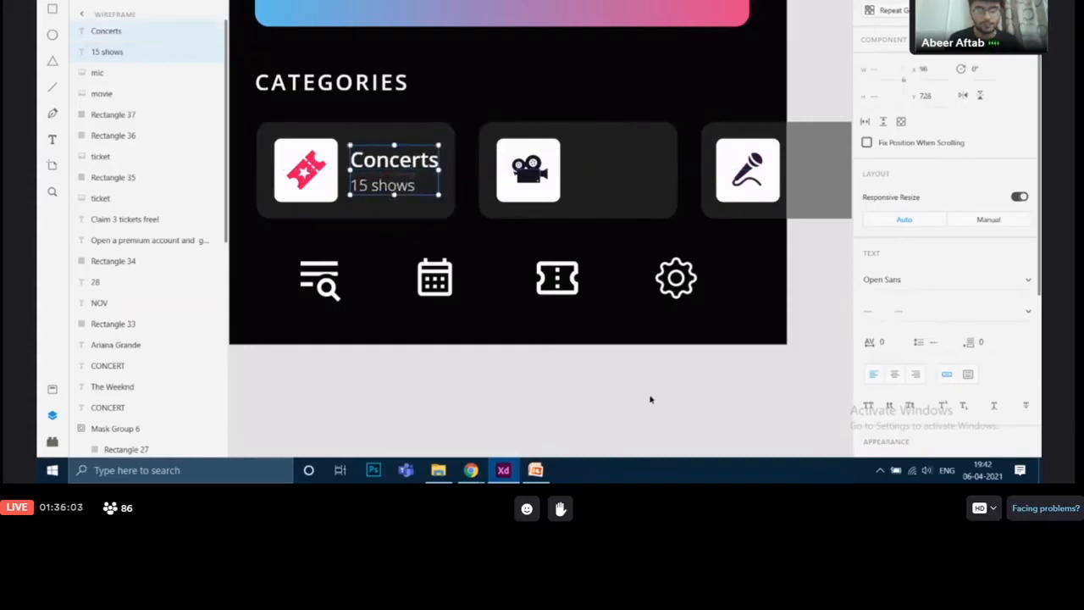
pyautogui.click(803, 373)
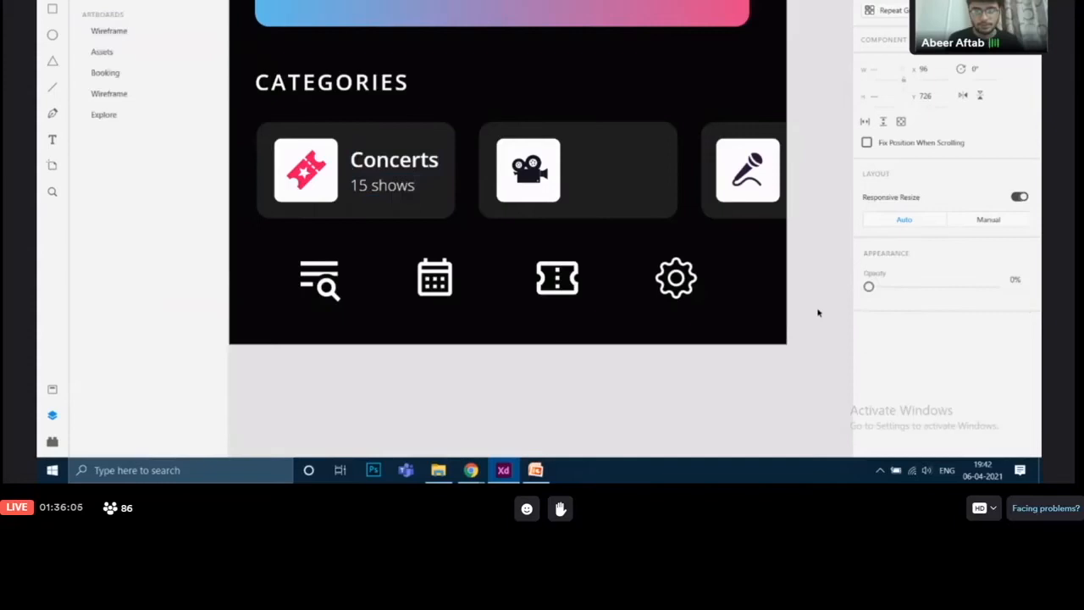
pyautogui.hscroll(10, 622, 242)
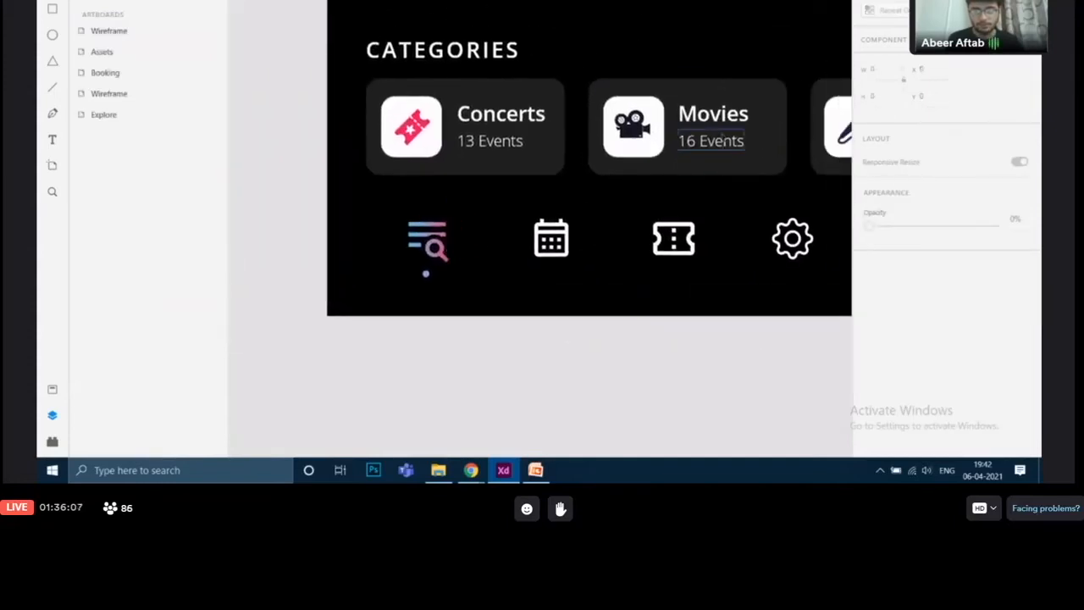
# Duplicate the Concerts title and 15 shows subtitle into the second tile and change the copied title to Movies
pyautogui.hscroll(-10, 779, 273)
pyautogui.hscroll(-3, 779, 272)
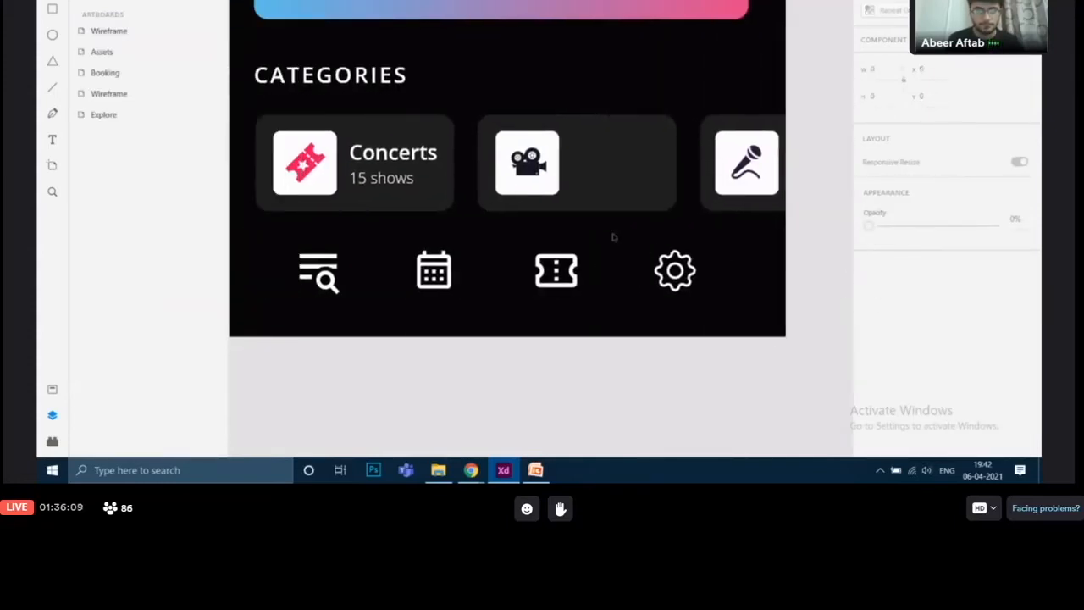
pyautogui.click(393, 165)
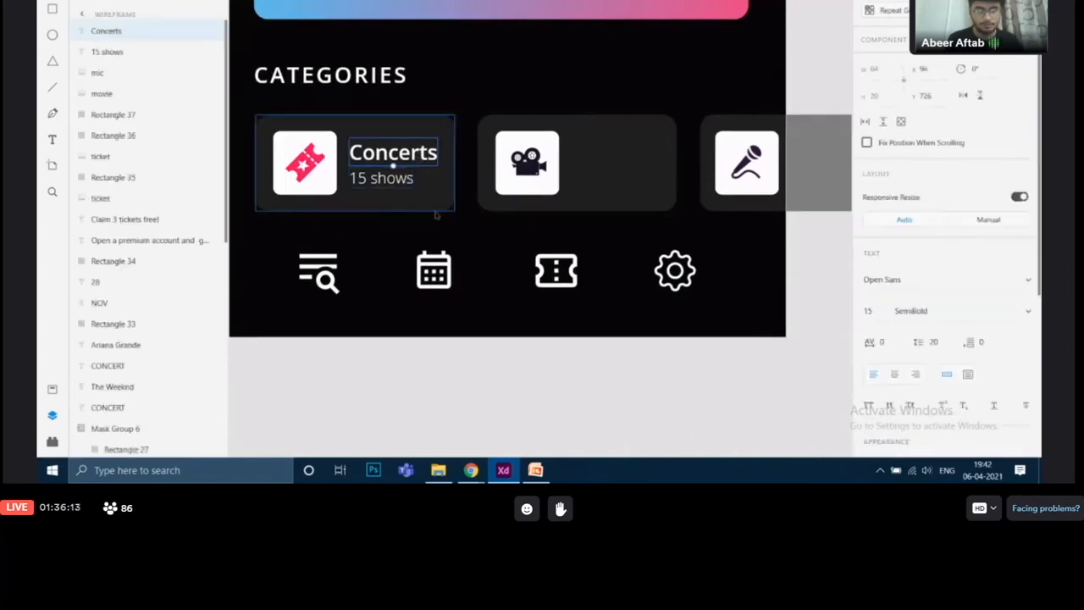
pyautogui.keyDown('shift'); pyautogui.click(393, 188); pyautogui.keyUp('shift')
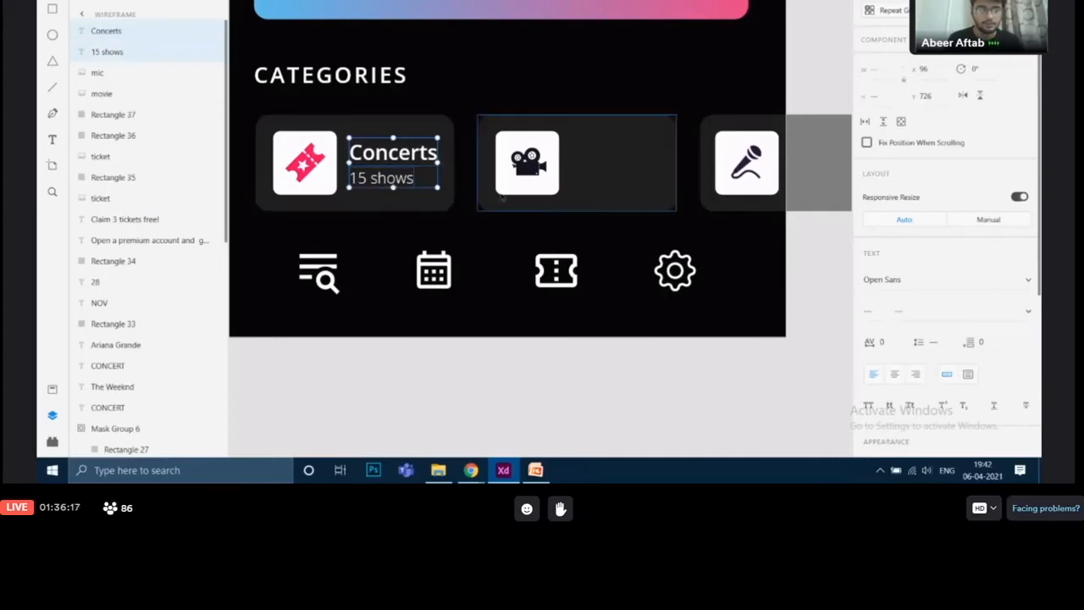
pyautogui.scroll(2, 593, 254)
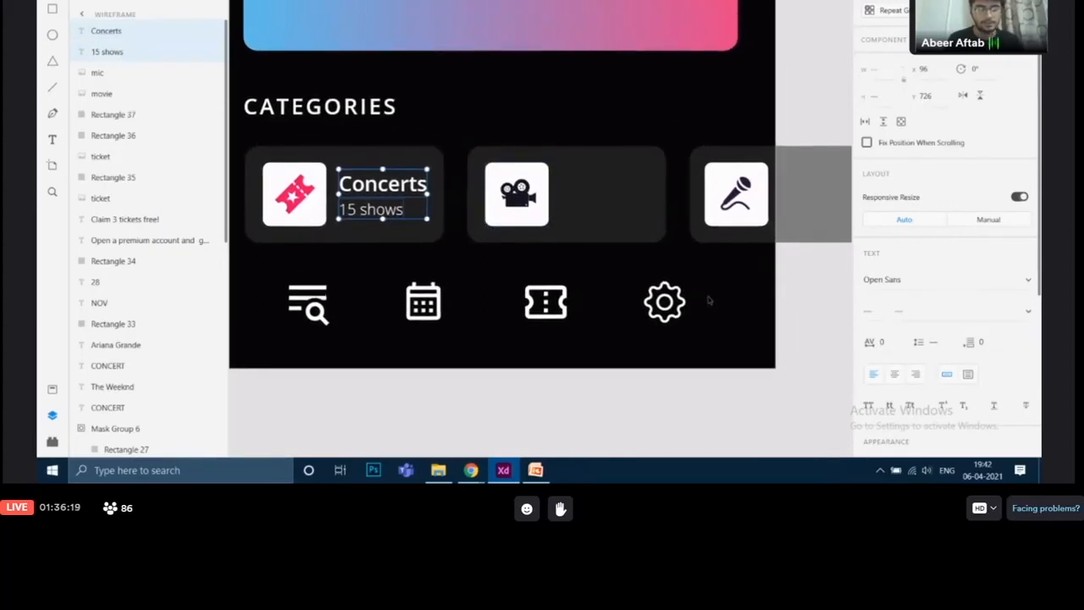
pyautogui.hotkey('ctrl', 'd')
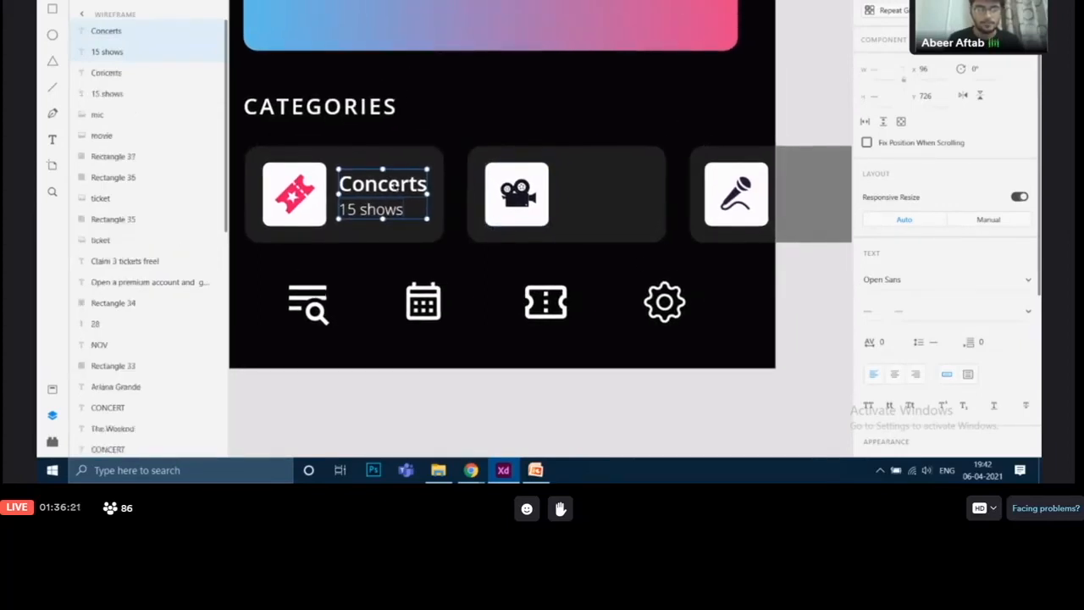
pyautogui.moveTo(400, 183); pyautogui.dragTo(619, 184)
pyautogui.doubleClick(607, 184)
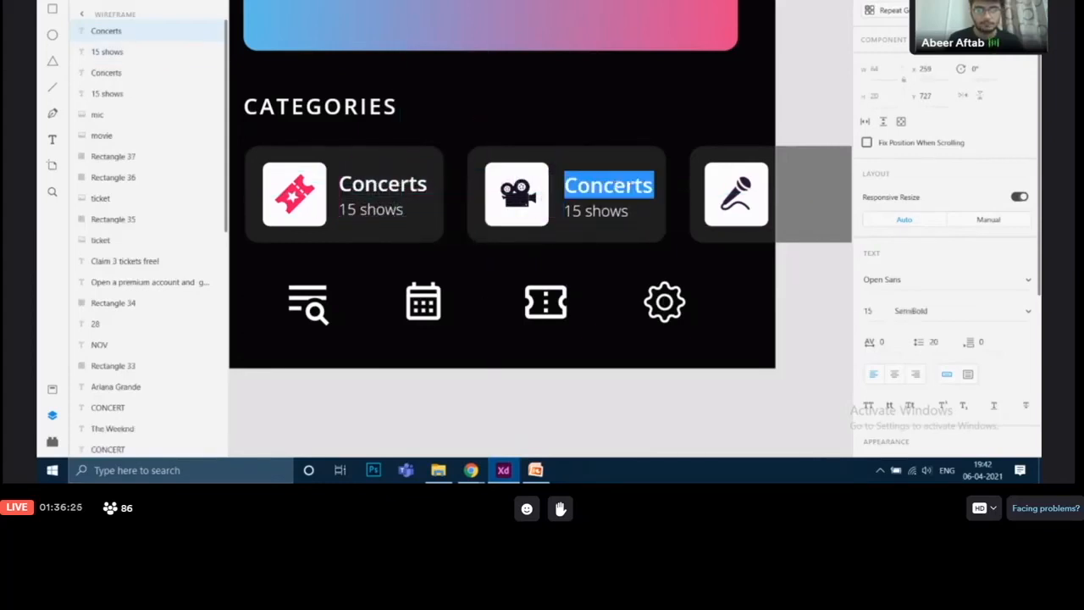
pyautogui.write('Movies')
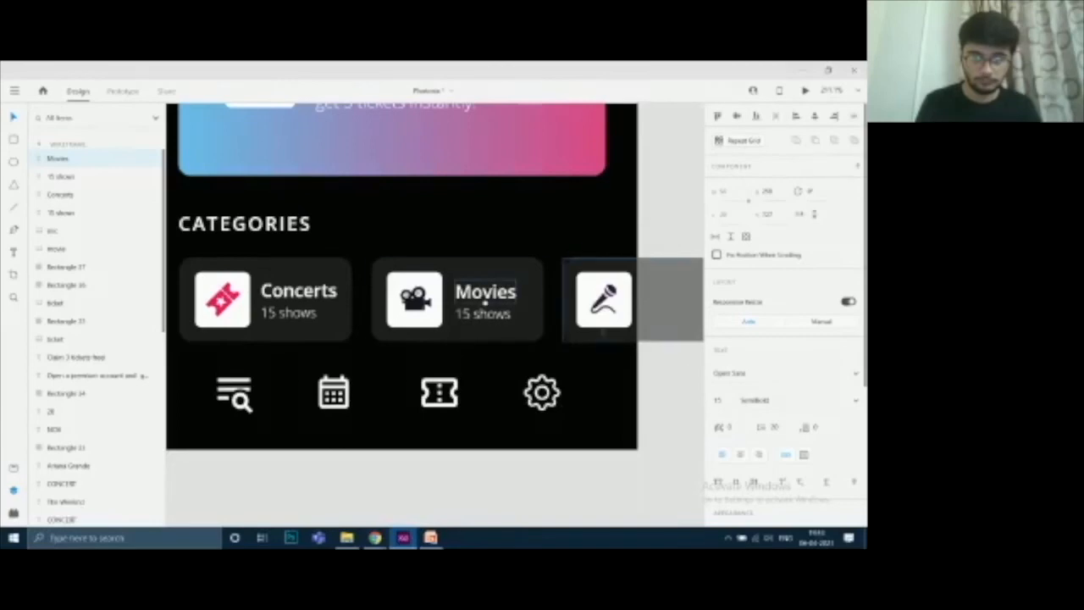
# Compare the wireframe's category tiles and navigation icons with the finished Explore screen, inspecting its search icon and dot
pyautogui.keyDown('shift'); pyautogui.click(496, 313); pyautogui.keyUp('shift')
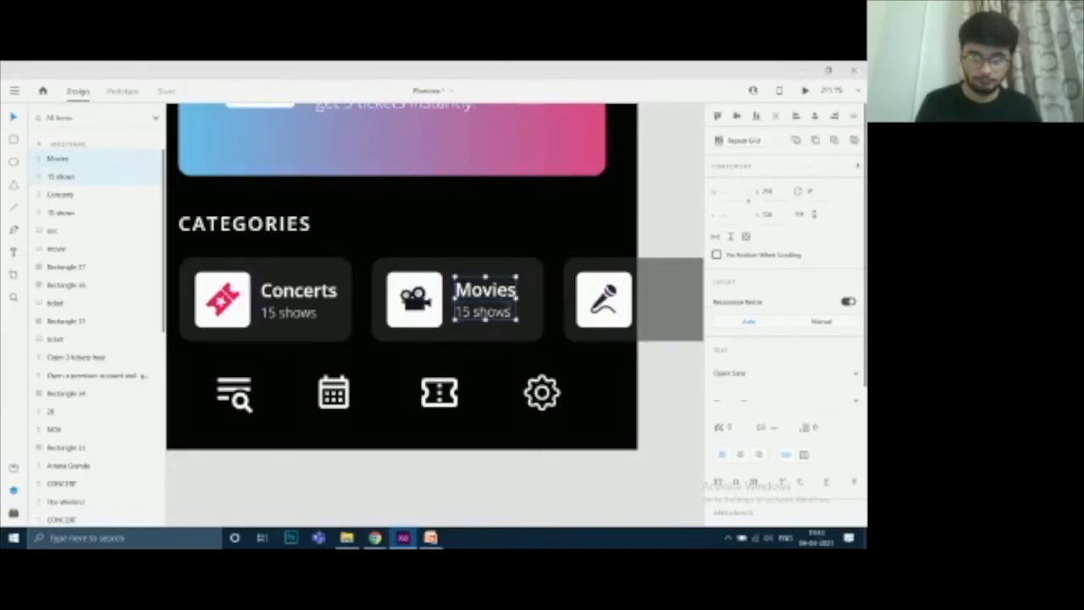
pyautogui.click(670, 372)
pyautogui.scroll(2, 621, 362)
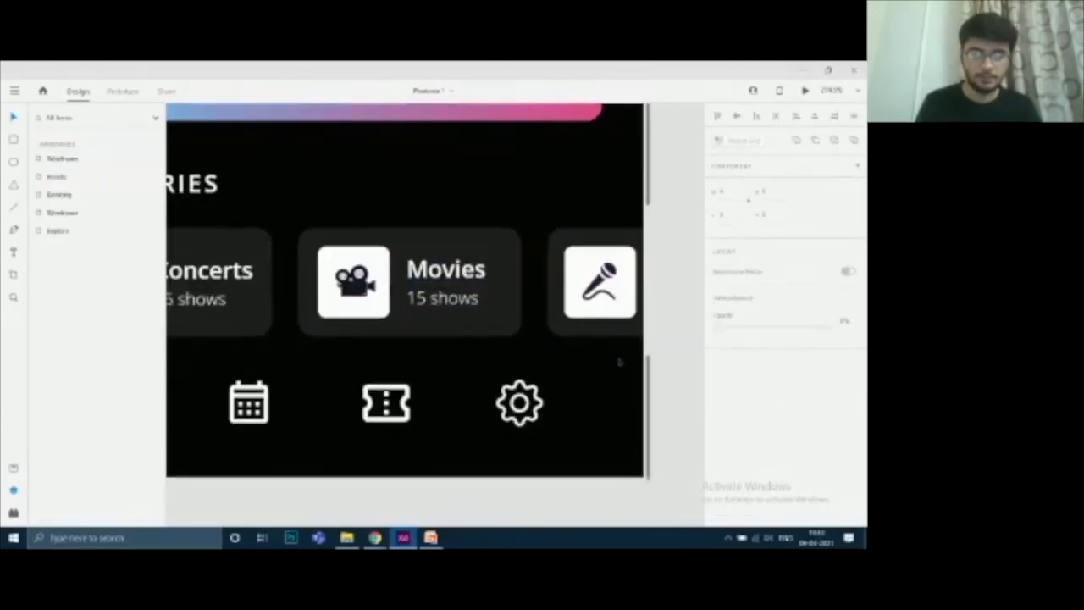
pyautogui.scroll(-3, 620, 362)
pyautogui.scroll(-3, 619, 362)
pyautogui.scroll(2, 588, 296)
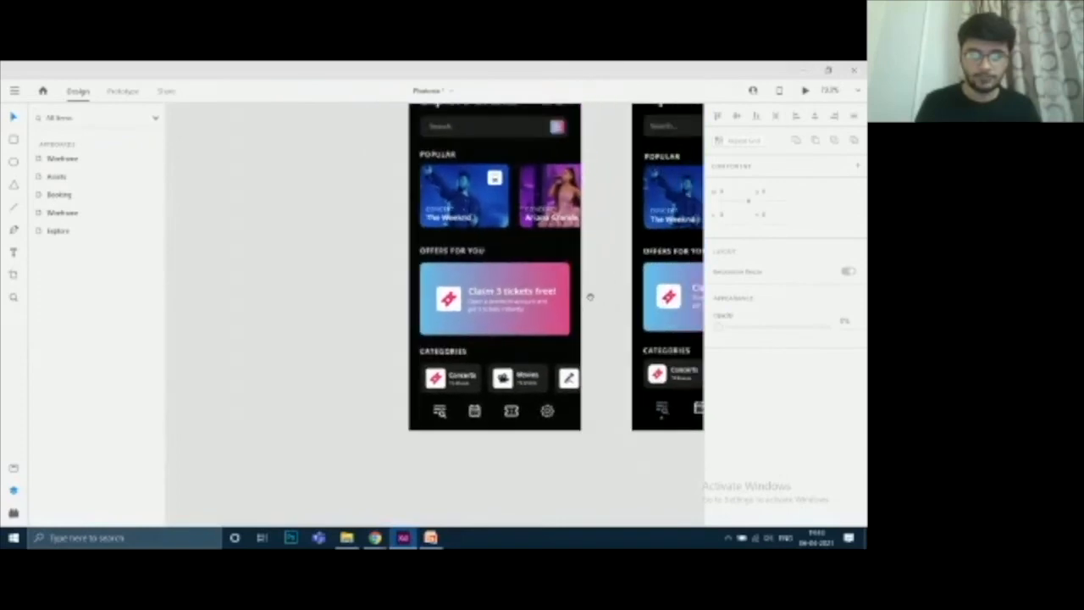
pyautogui.moveTo(533, 354); pyautogui.dragTo(504, 196)
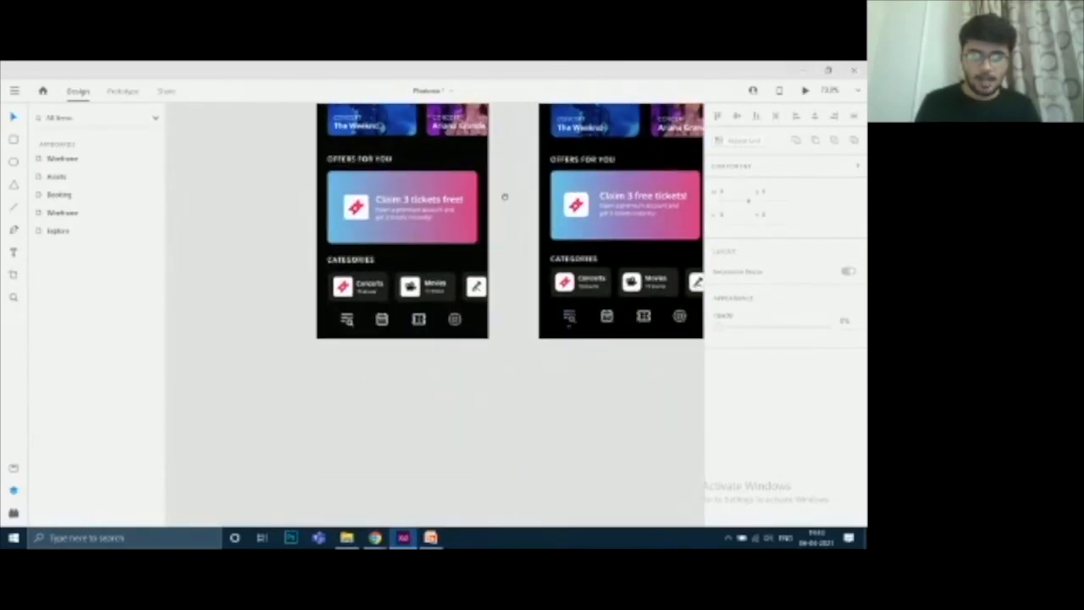
pyautogui.scroll(5, 514, 242)
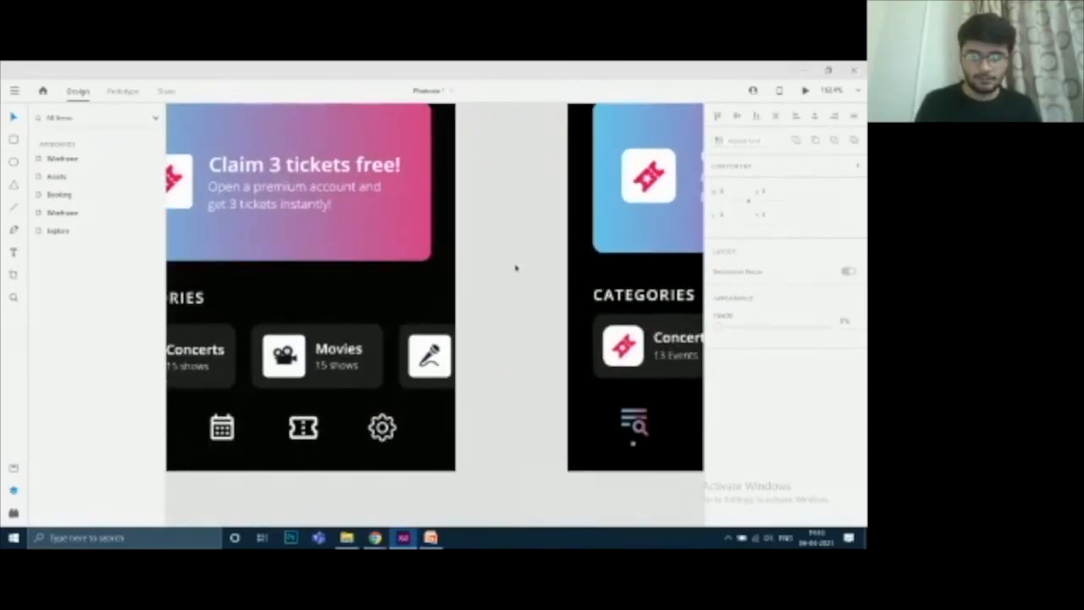
pyautogui.moveTo(516, 267); pyautogui.dragTo(343, 89)
pyautogui.scroll(2, 536, 286)
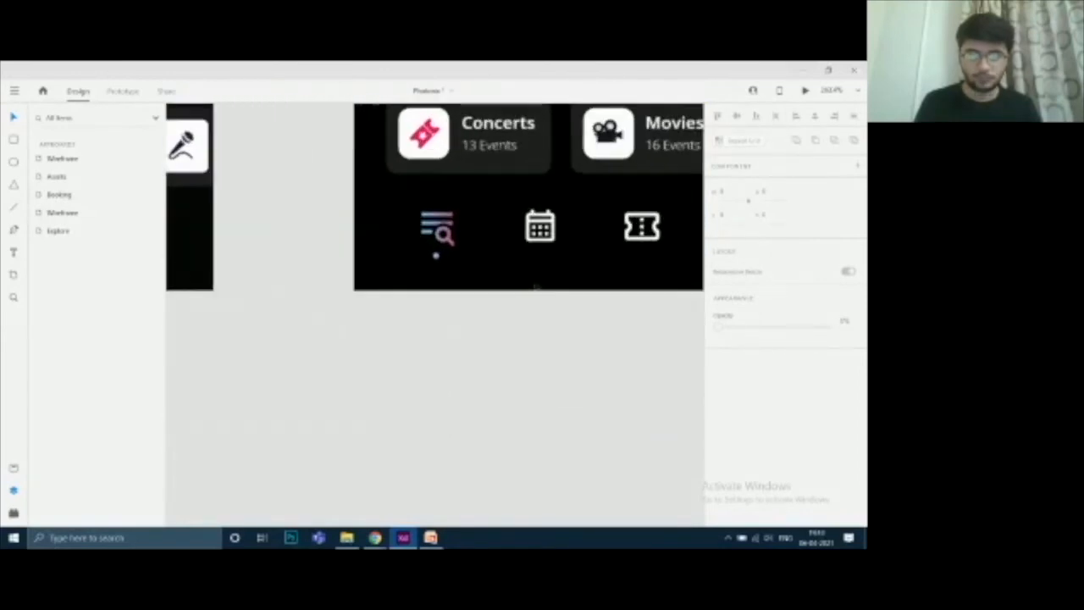
pyautogui.moveTo(519, 257); pyautogui.dragTo(528, 298)
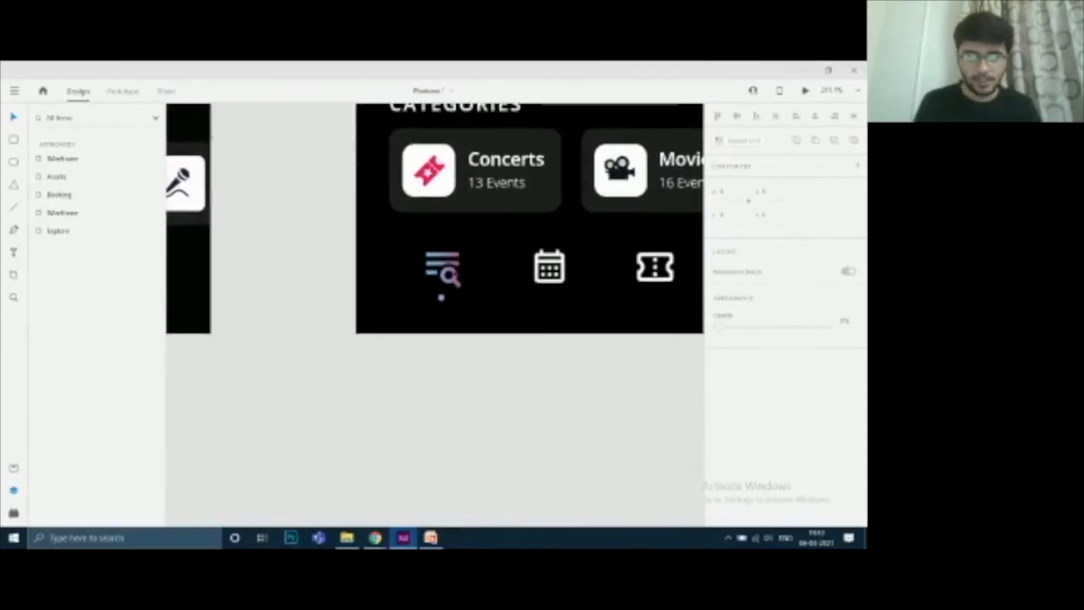
pyautogui.click(440, 296)
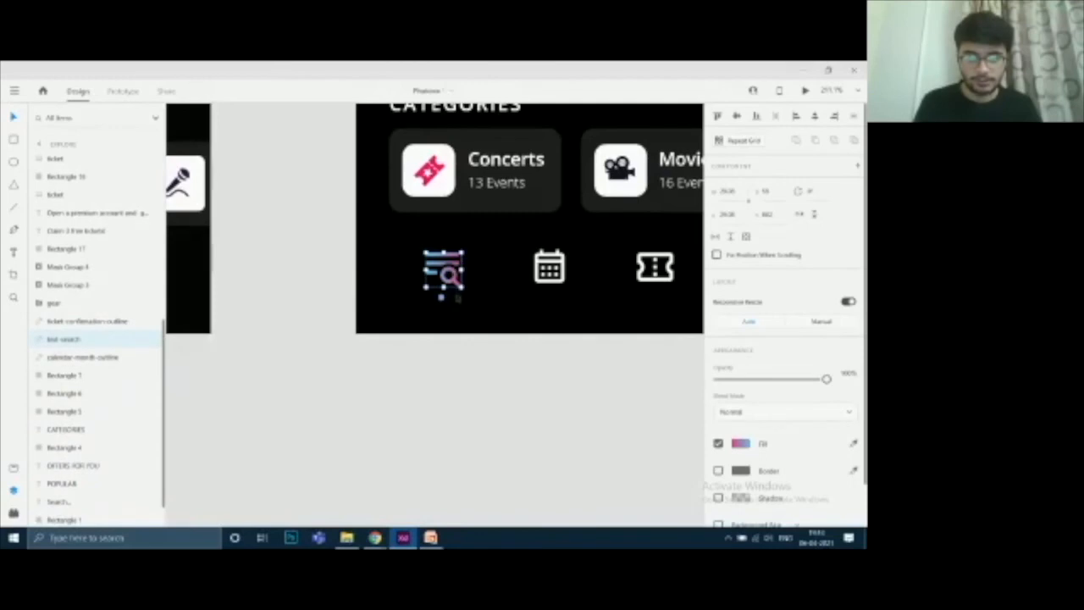
pyautogui.click(441, 297)
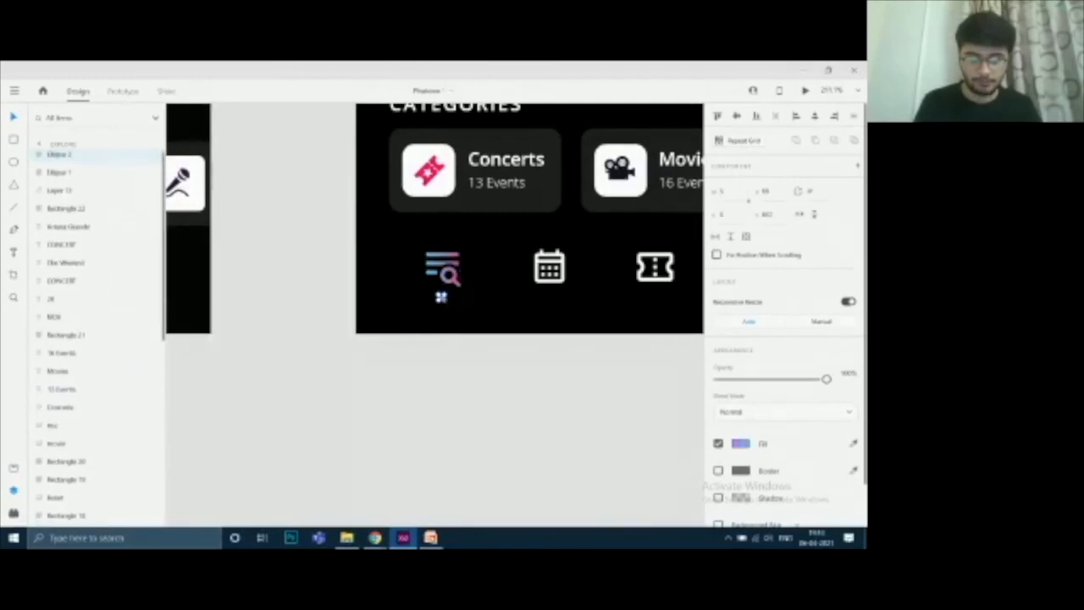
pyautogui.moveTo(339, 347); pyautogui.dragTo(588, 361)
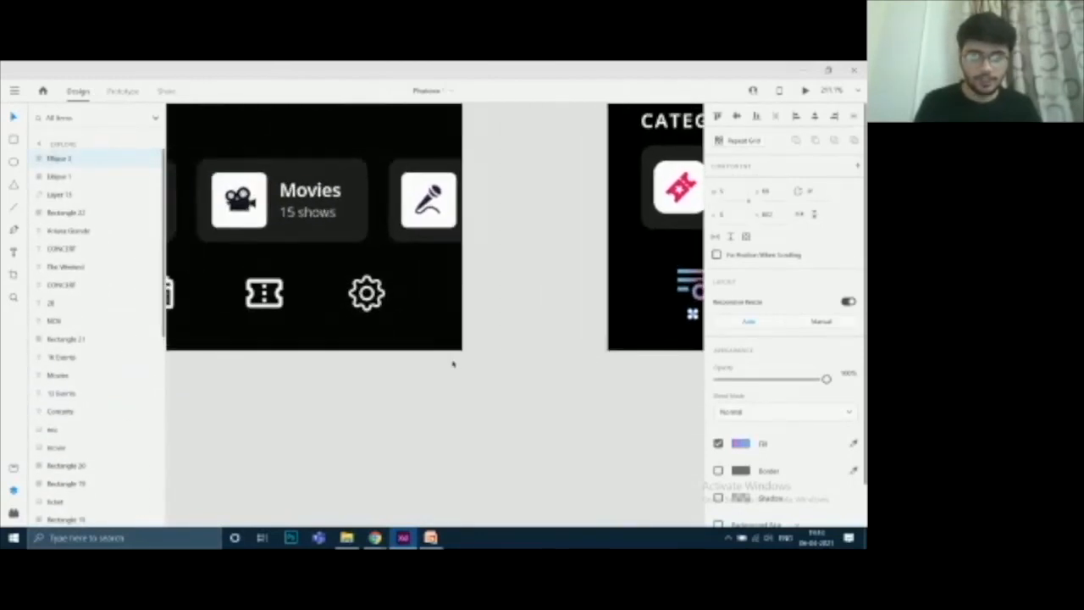
pyautogui.moveTo(453, 363); pyautogui.dragTo(655, 348)
pyautogui.moveTo(365, 365); pyautogui.dragTo(551, 387)
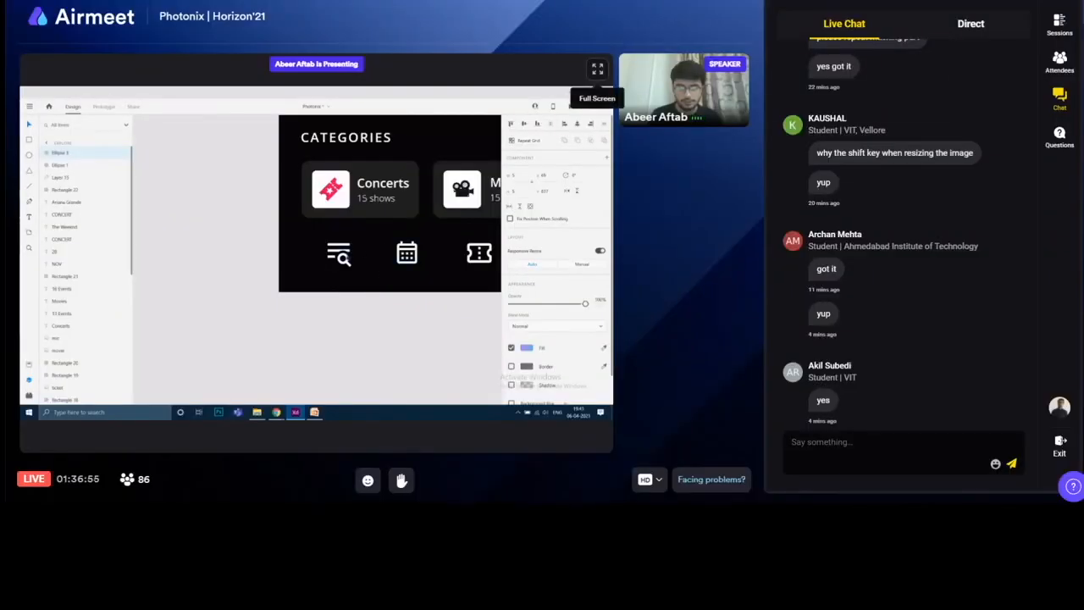
pyautogui.click(597, 68)
# Give the wireframe's search icon a linear gradient fill, sampling blue and pink stops from the offer card
pyautogui.moveTo(717, 236); pyautogui.dragTo(596, 348)
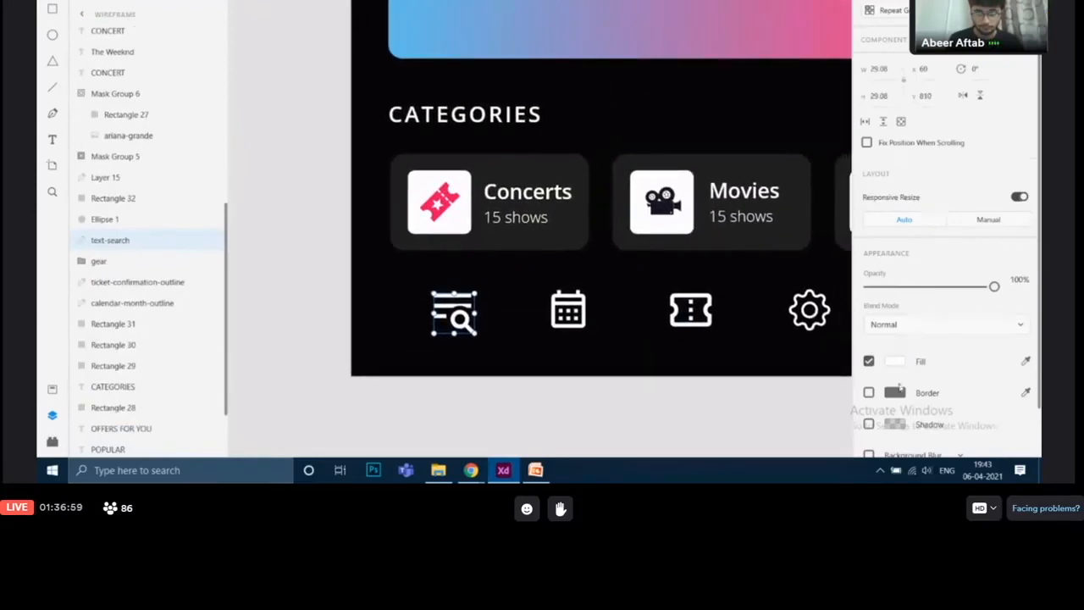
pyautogui.click(895, 362)
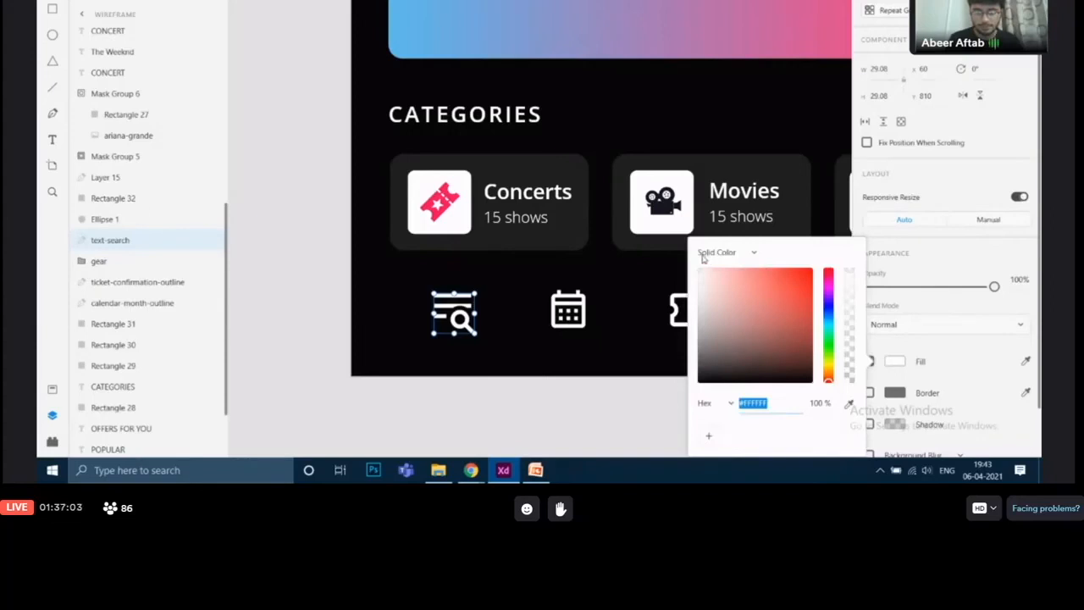
pyautogui.click(742, 254)
pyautogui.click(742, 278)
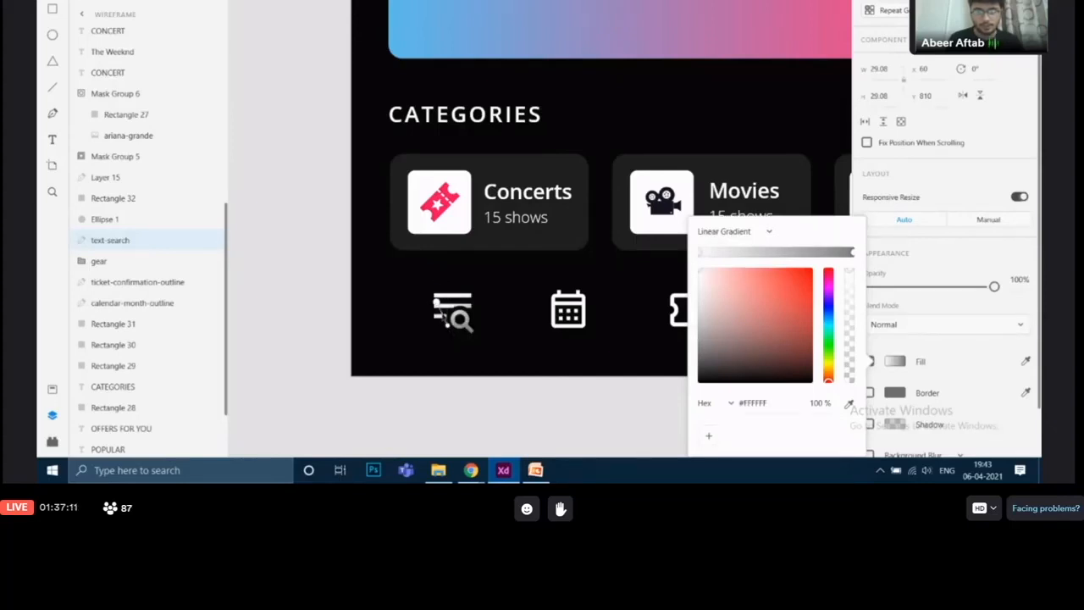
pyautogui.click(449, 329)
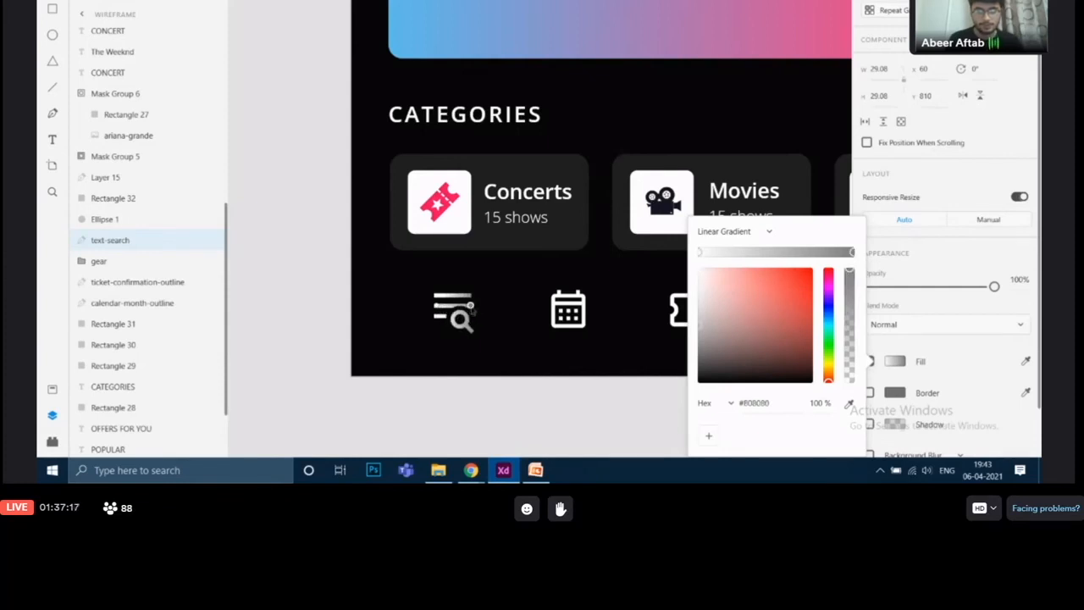
pyautogui.scroll(1, 498, 313)
pyautogui.hscroll(1, 498, 313)
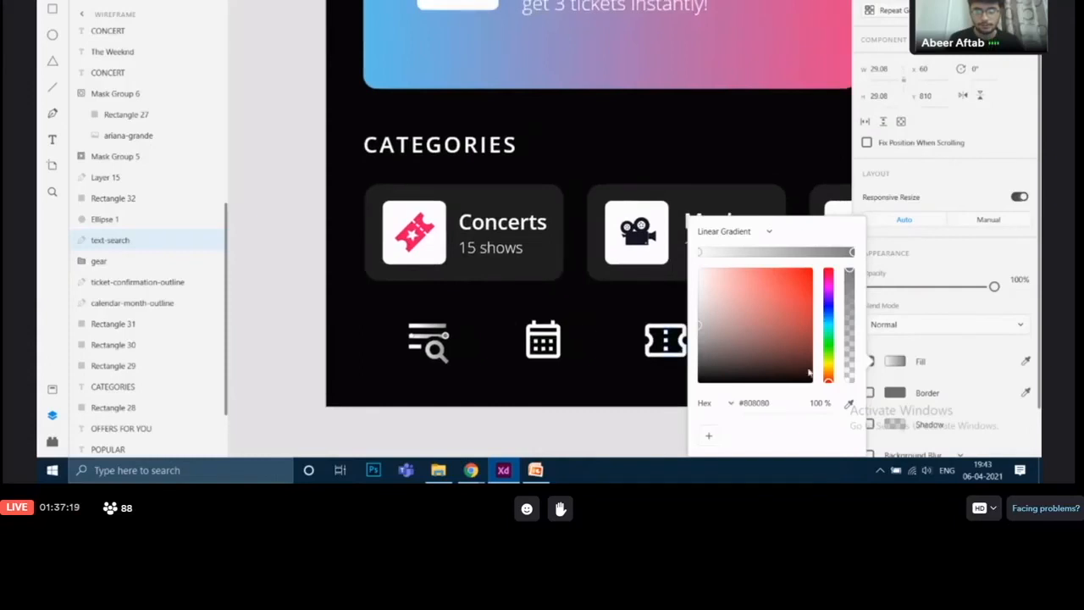
pyautogui.click(849, 404)
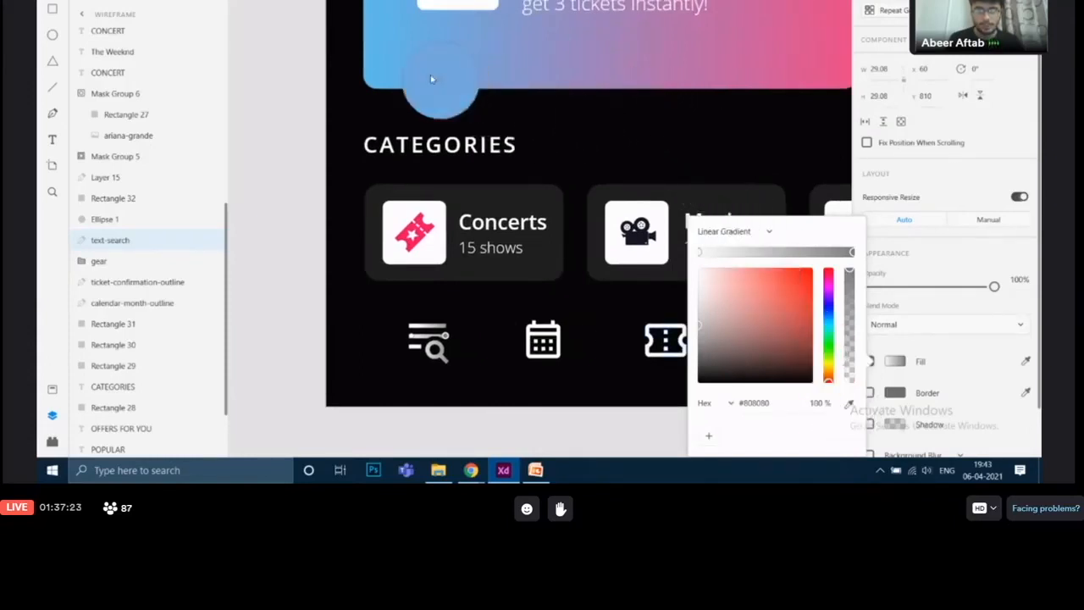
pyautogui.click(385, 31)
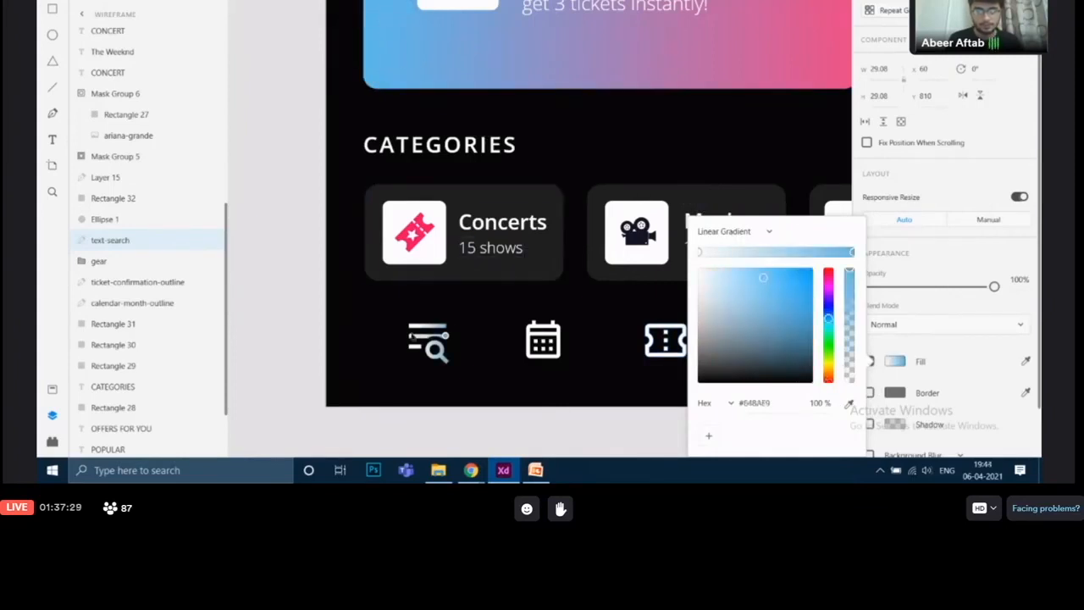
pyautogui.click(413, 337)
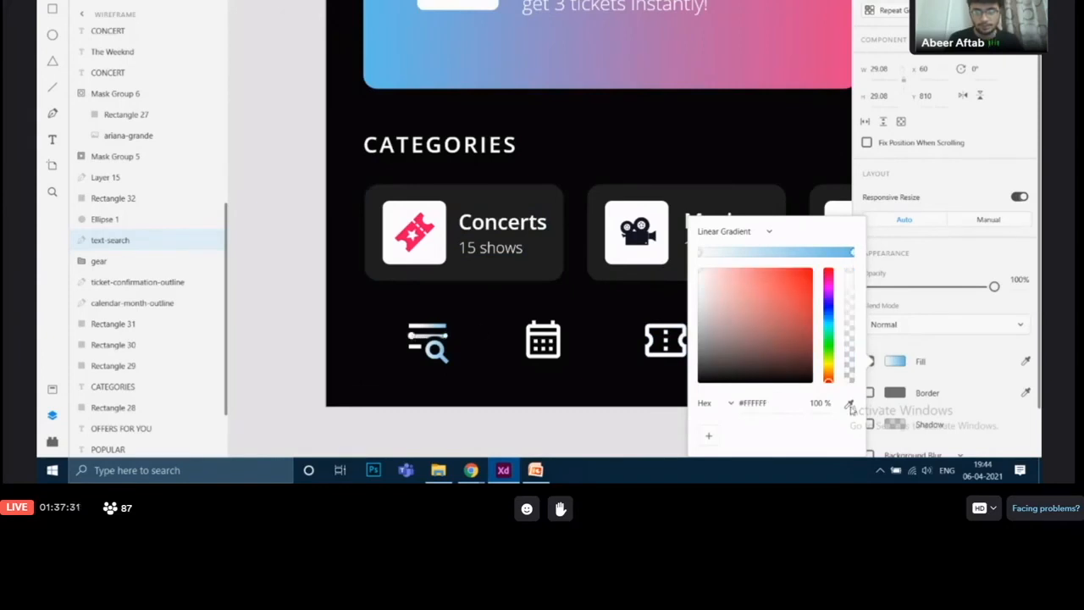
pyautogui.click(850, 405)
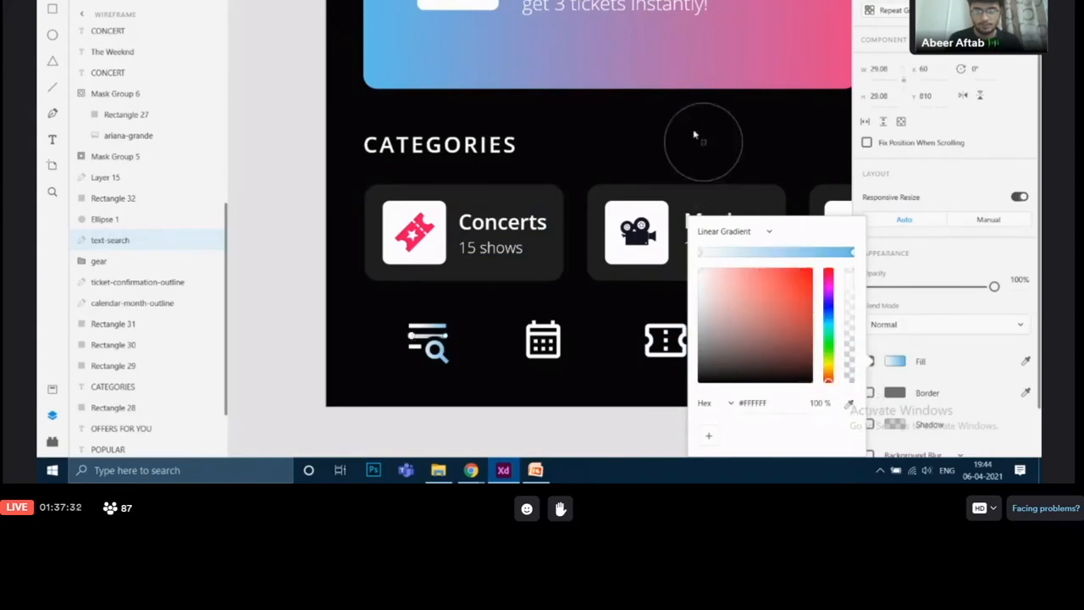
pyautogui.click(703, 72)
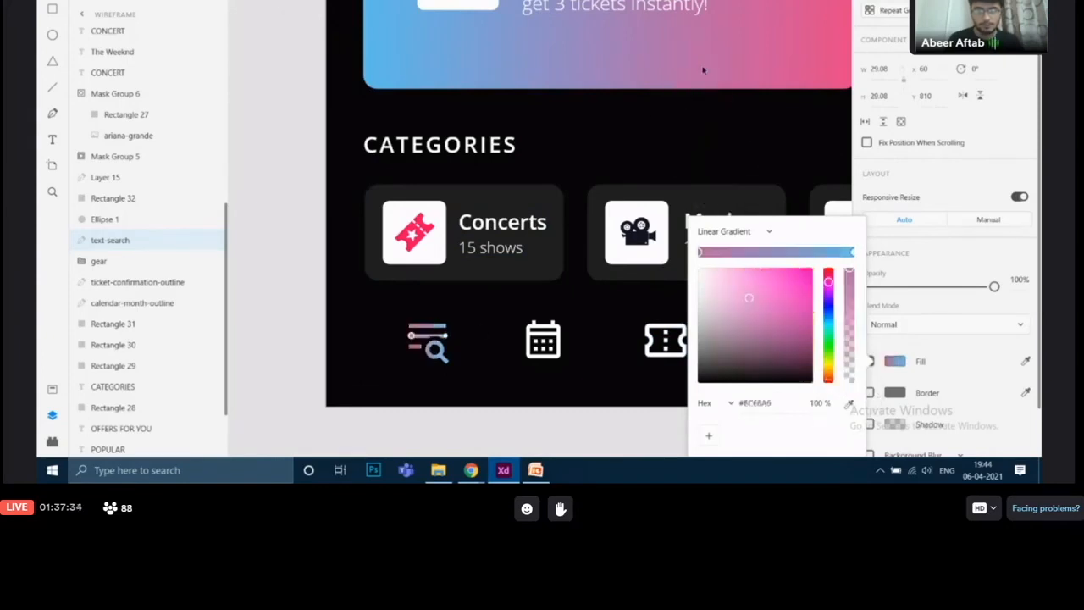
pyautogui.click(898, 365)
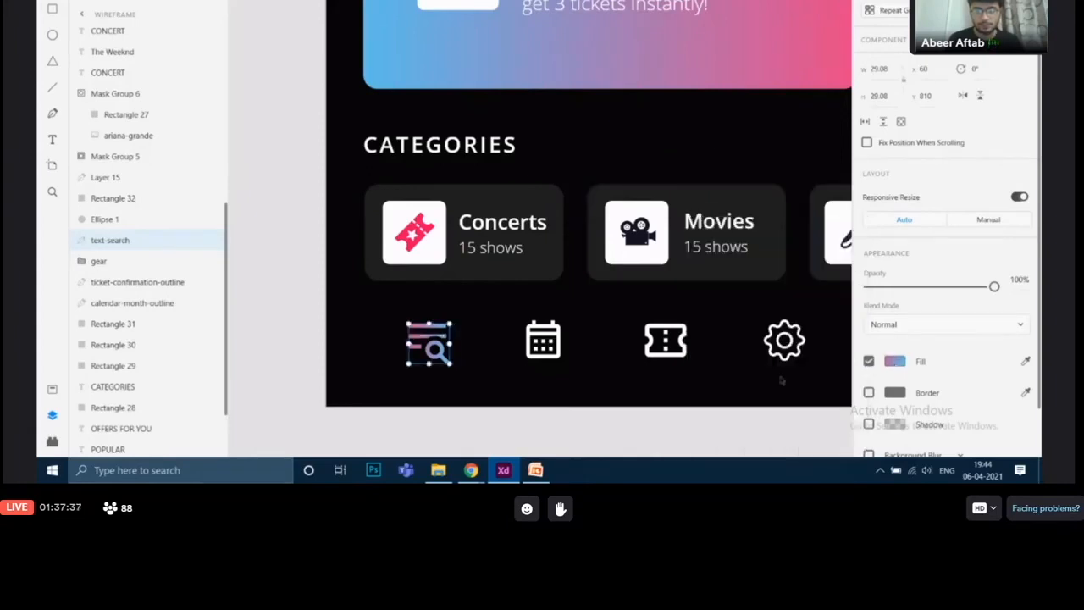
pyautogui.click(707, 412)
# Inspect the small dot beneath the search icon on the finished Explore screen, then return to the wireframe's search icon
pyautogui.moveTo(757, 310); pyautogui.dragTo(233, 128)
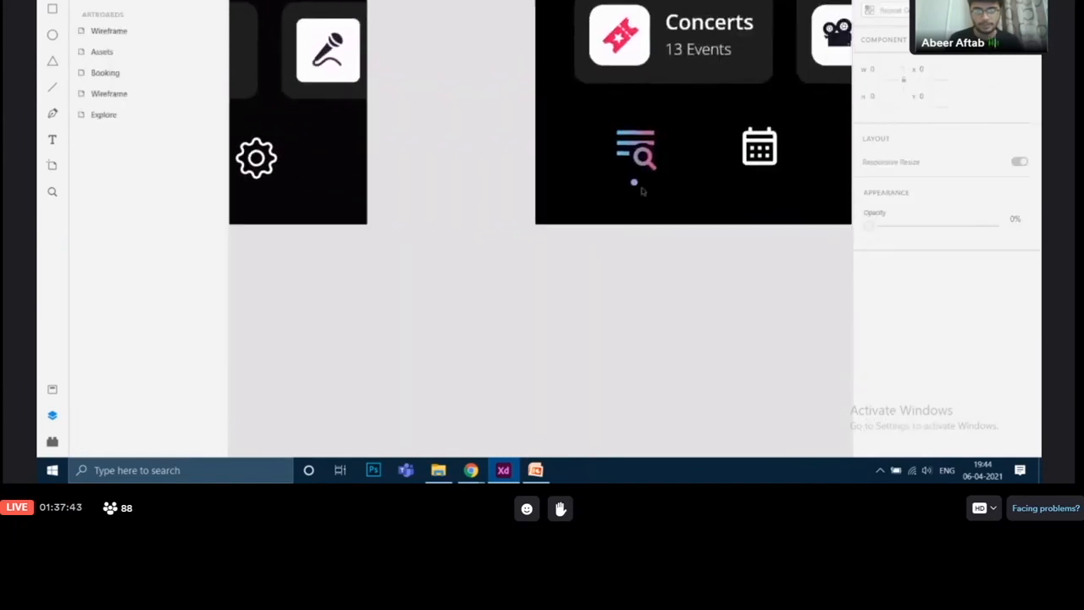
pyautogui.click(634, 183)
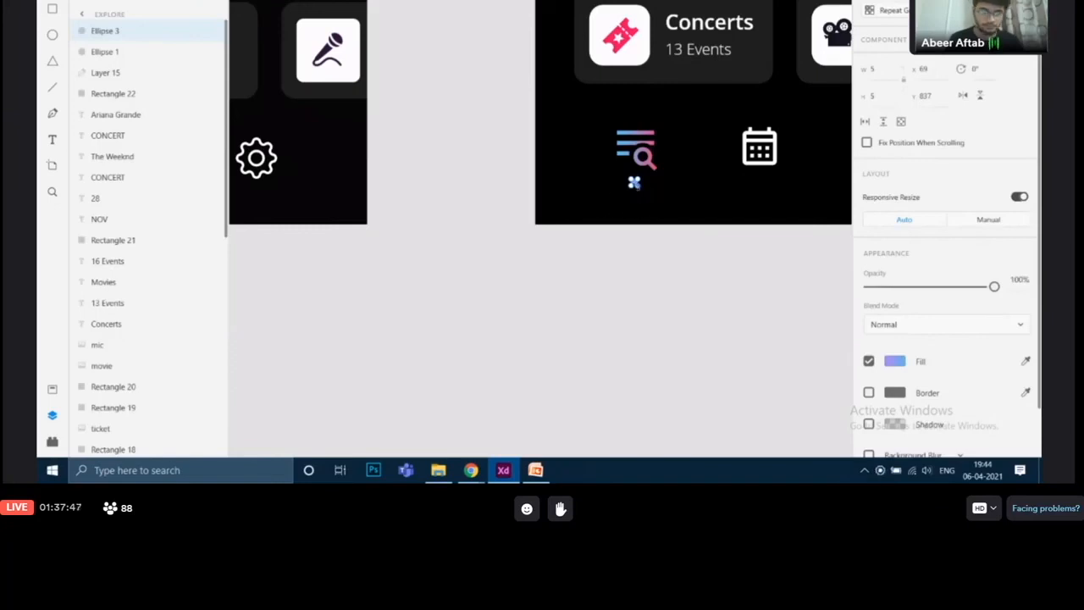
pyautogui.moveTo(394, 120); pyautogui.dragTo(764, 146)
pyautogui.moveTo(483, 168); pyautogui.dragTo(646, 168)
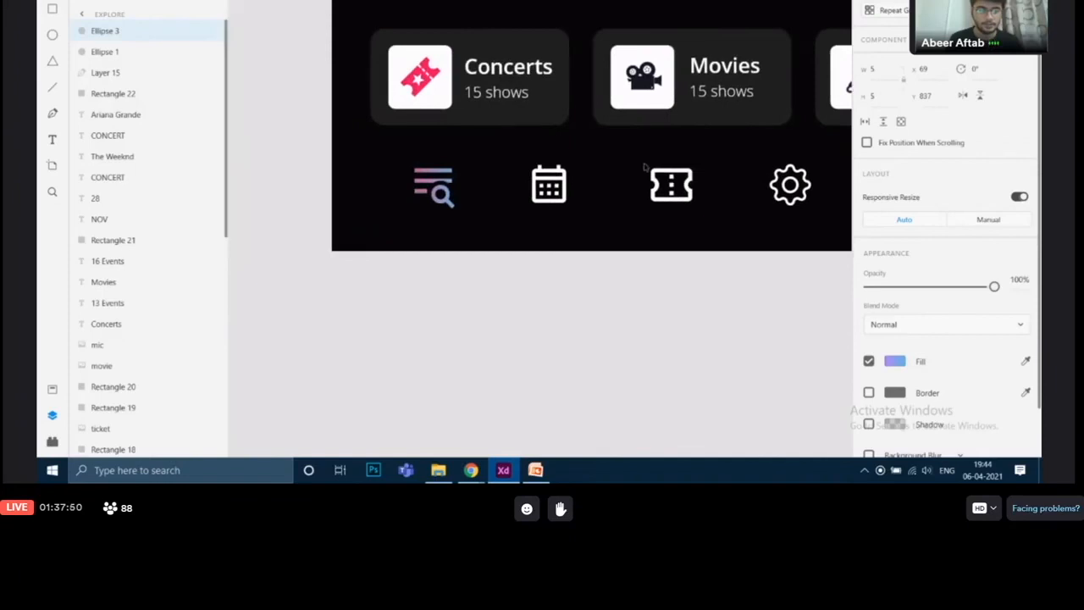
pyautogui.click(498, 298)
pyautogui.scroll(5, 391, 223)
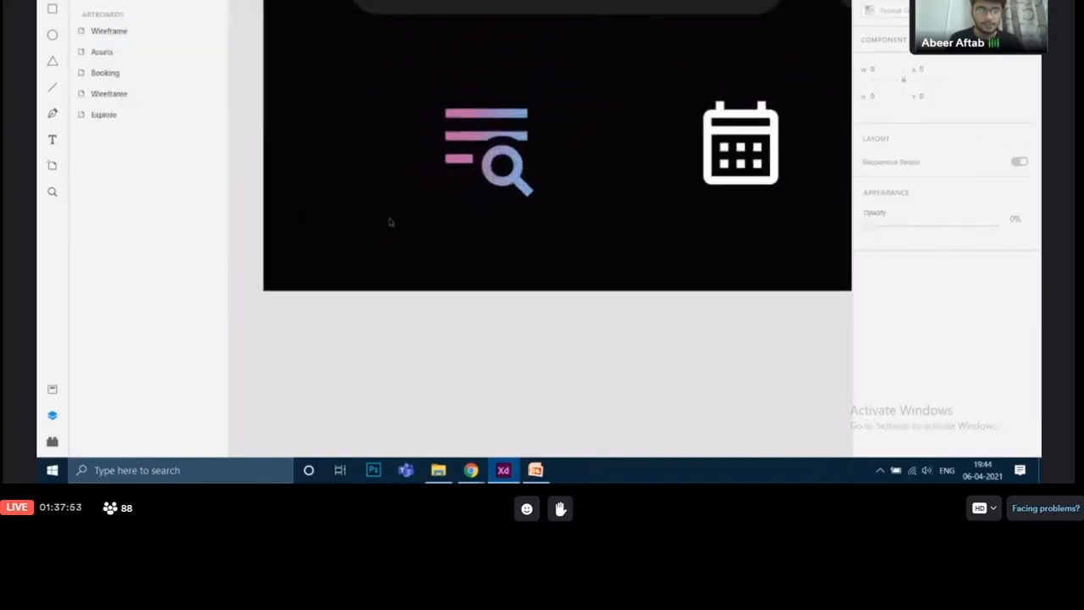
pyautogui.scroll(2, 390, 223)
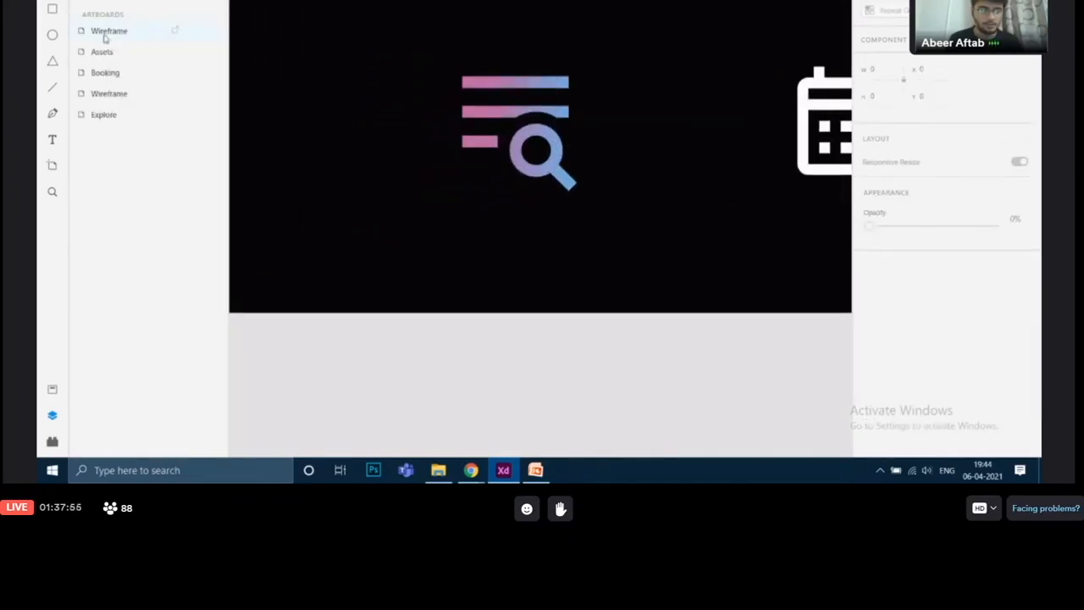
# Draw a 5 × 5 circle just beneath the wireframe's search icon and turn off its border
pyautogui.click(52, 36)
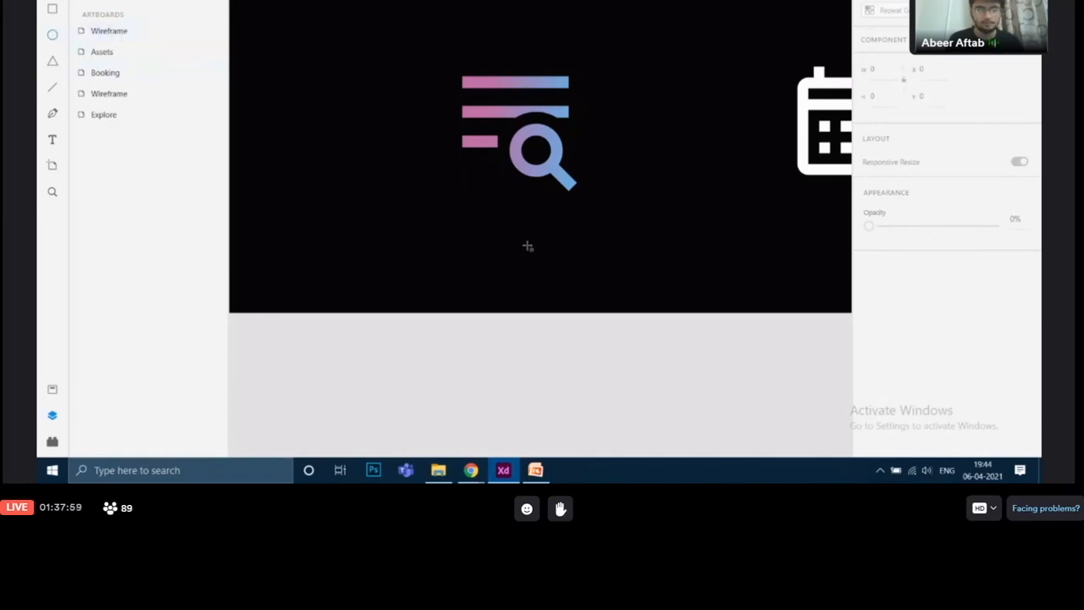
pyautogui.moveTo(510, 216); pyautogui.dragTo(516, 221)
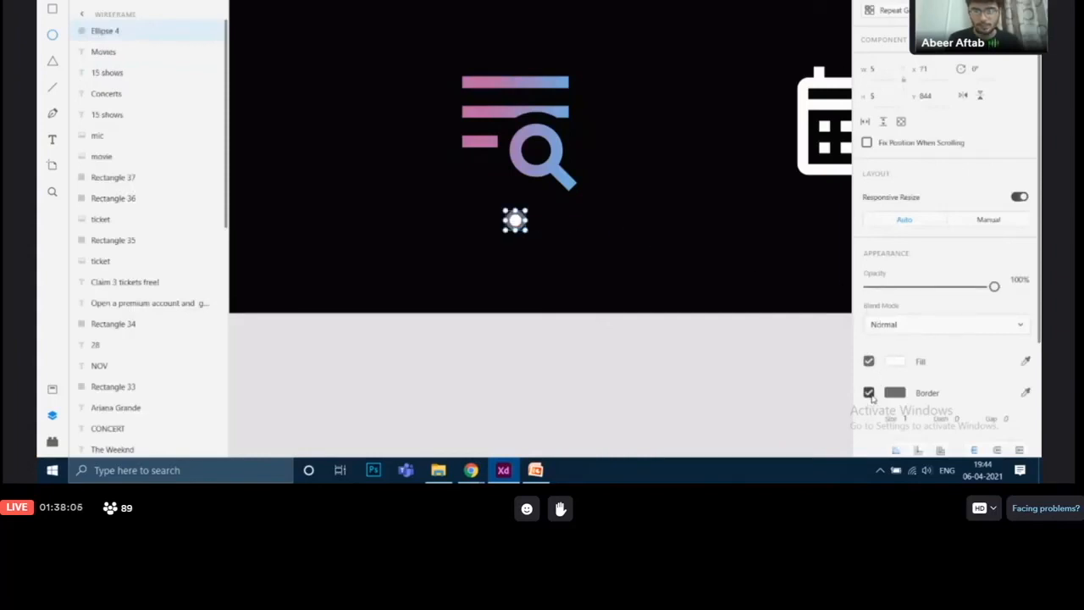
pyautogui.click(869, 393)
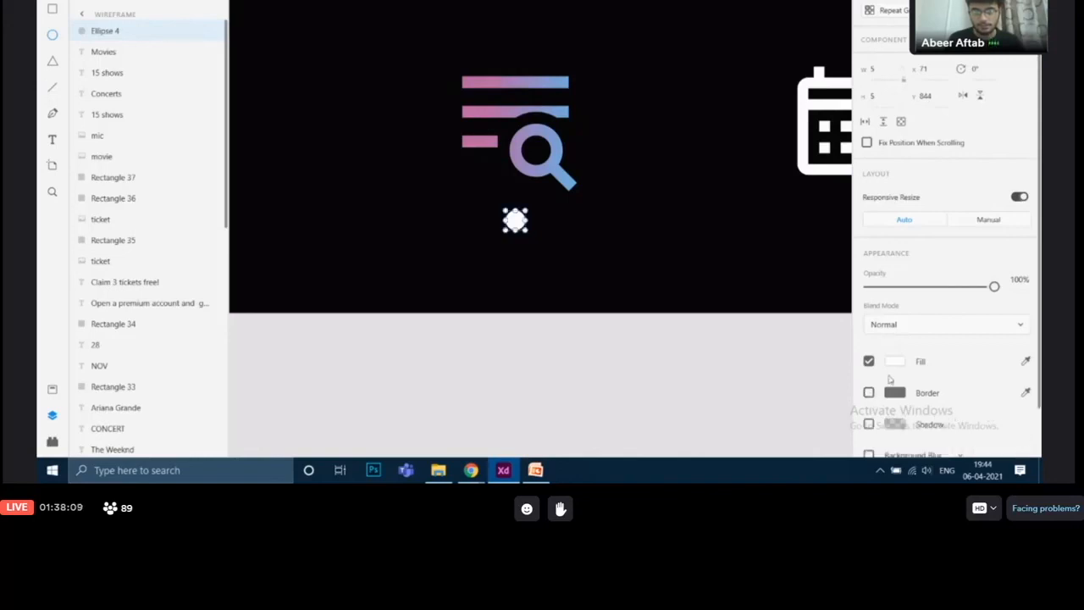
# Give the dot a linear gradient fill, sampling its blue and pink stops from the search icon
pyautogui.click(896, 362)
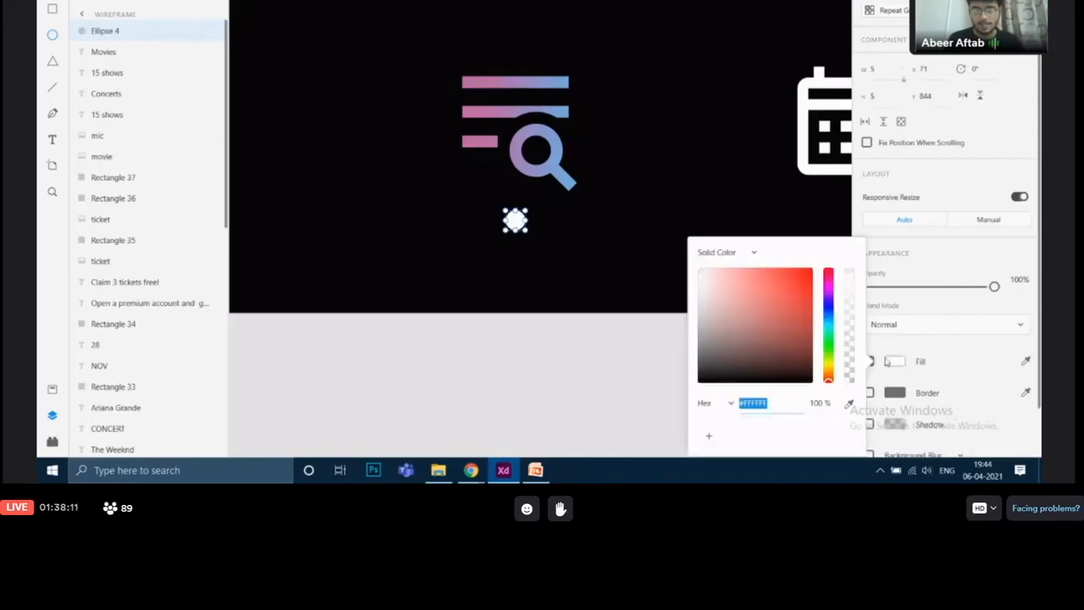
pyautogui.click(742, 256)
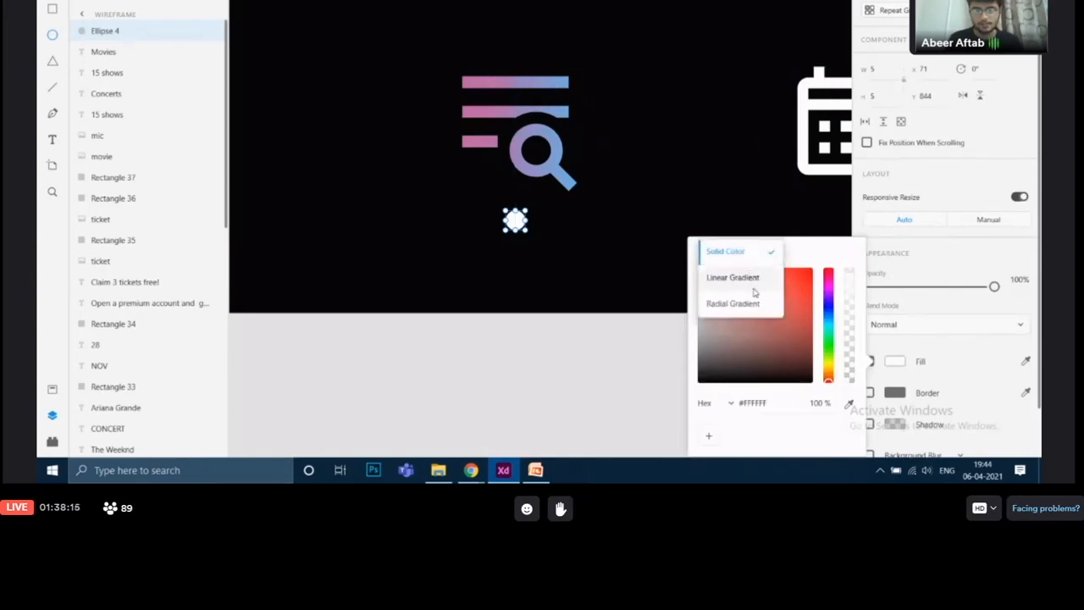
pyautogui.click(732, 281)
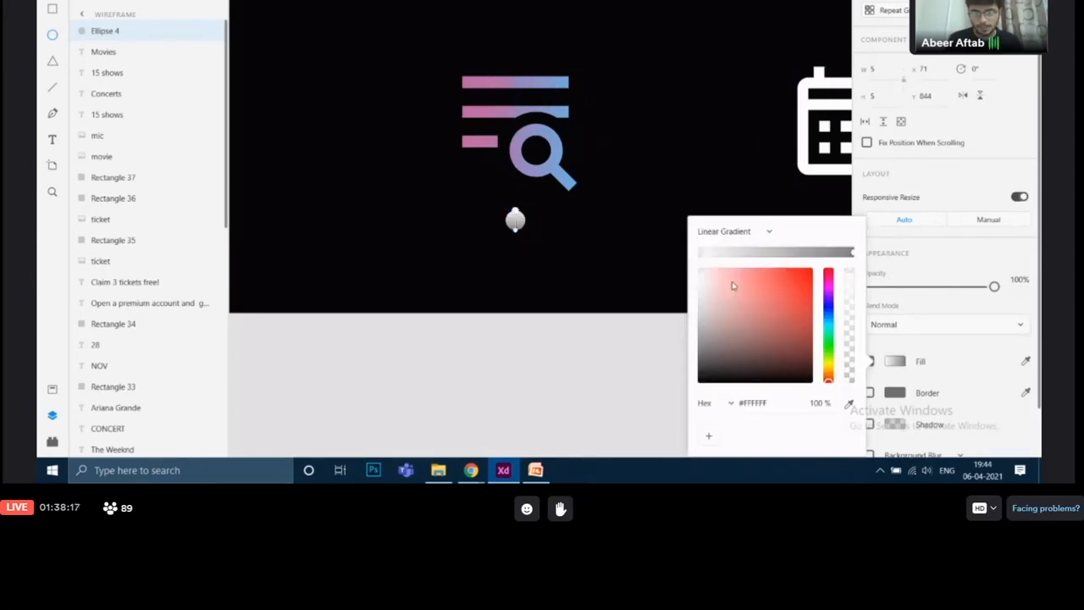
pyautogui.click(516, 229)
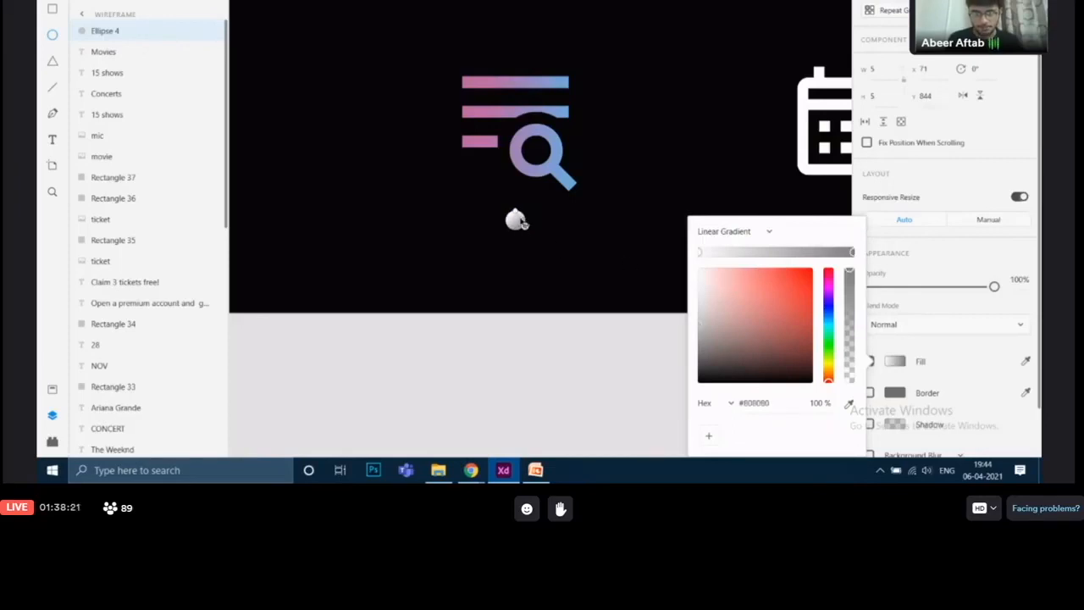
pyautogui.click(516, 219)
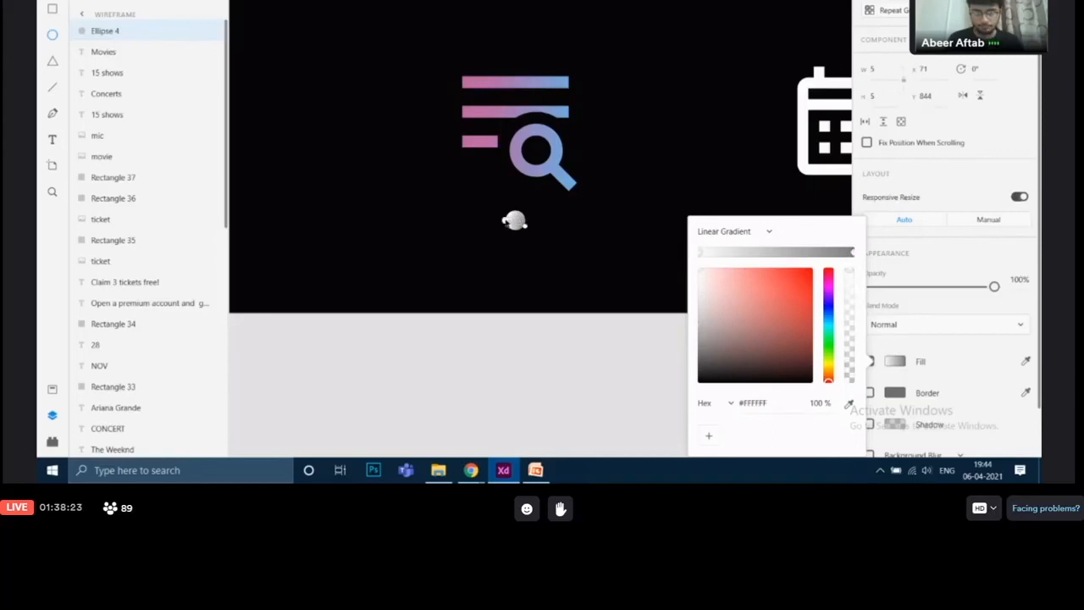
pyautogui.click(523, 223)
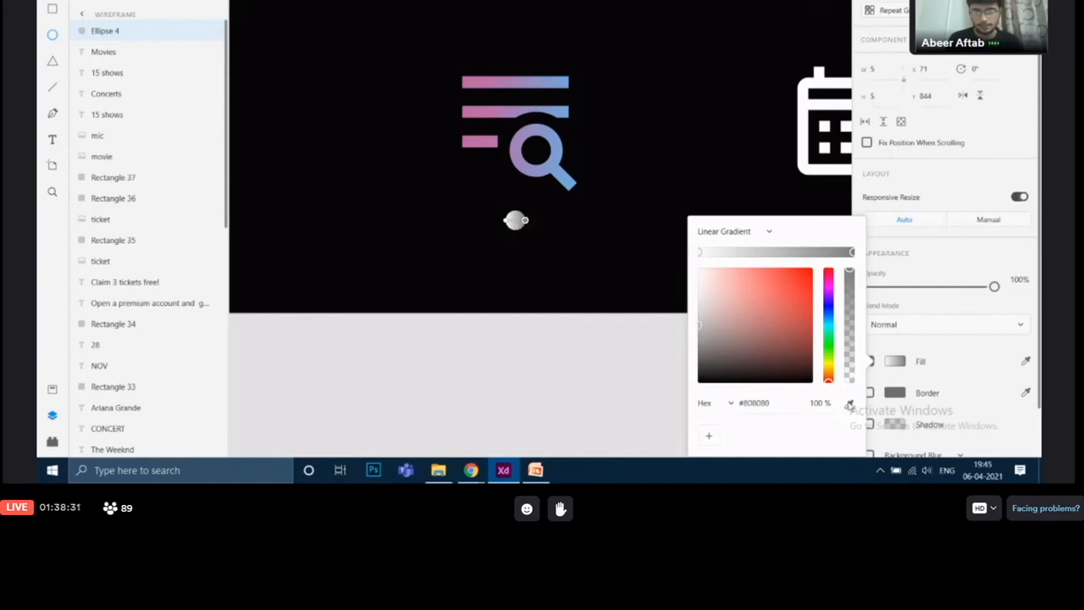
pyautogui.click(850, 404)
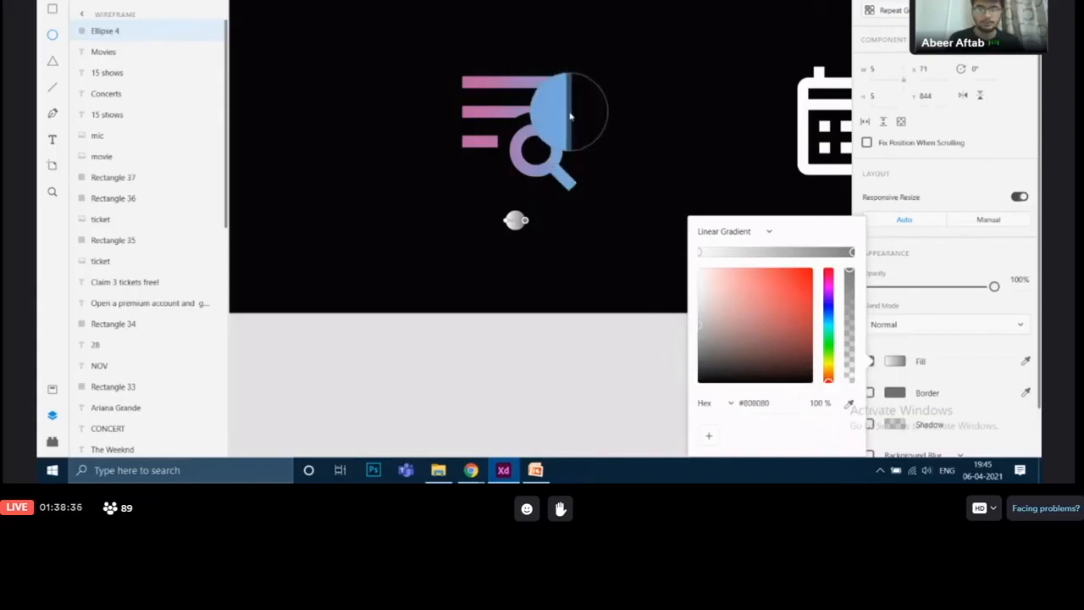
pyautogui.click(567, 117)
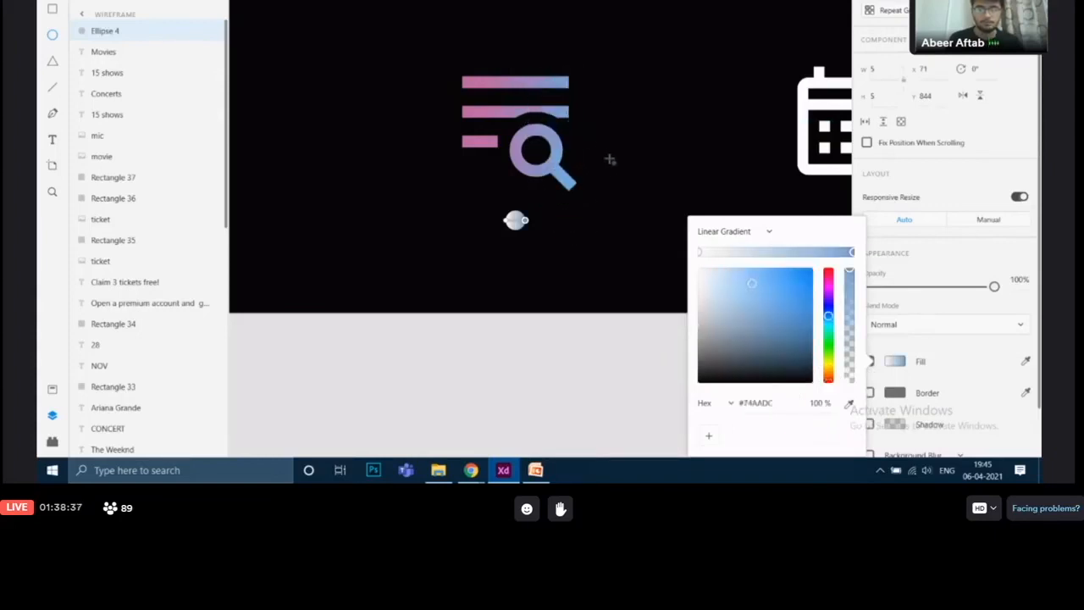
pyautogui.click(515, 221)
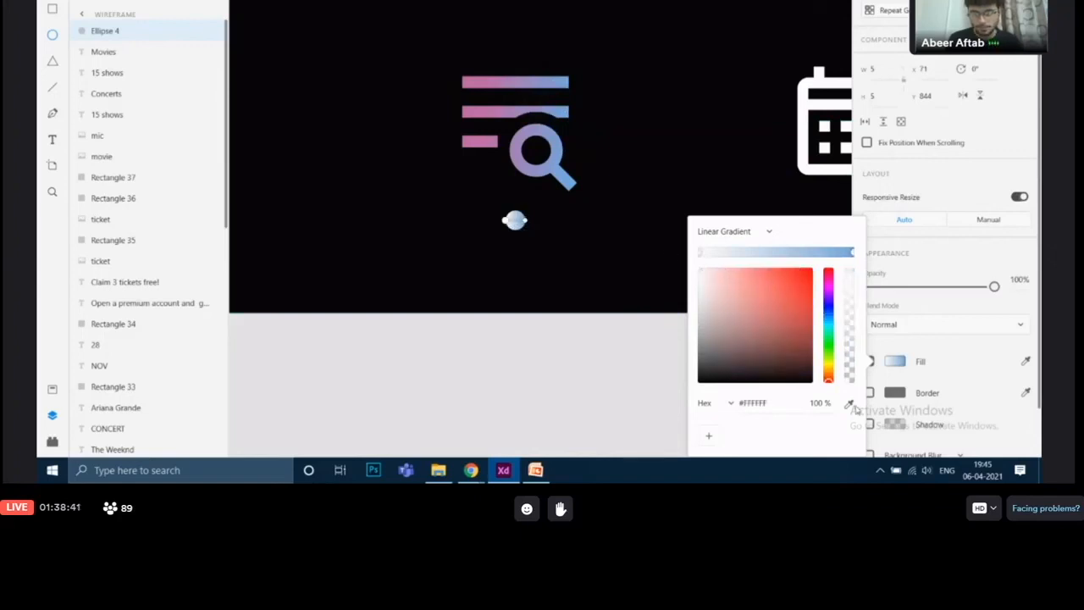
pyautogui.click(849, 404)
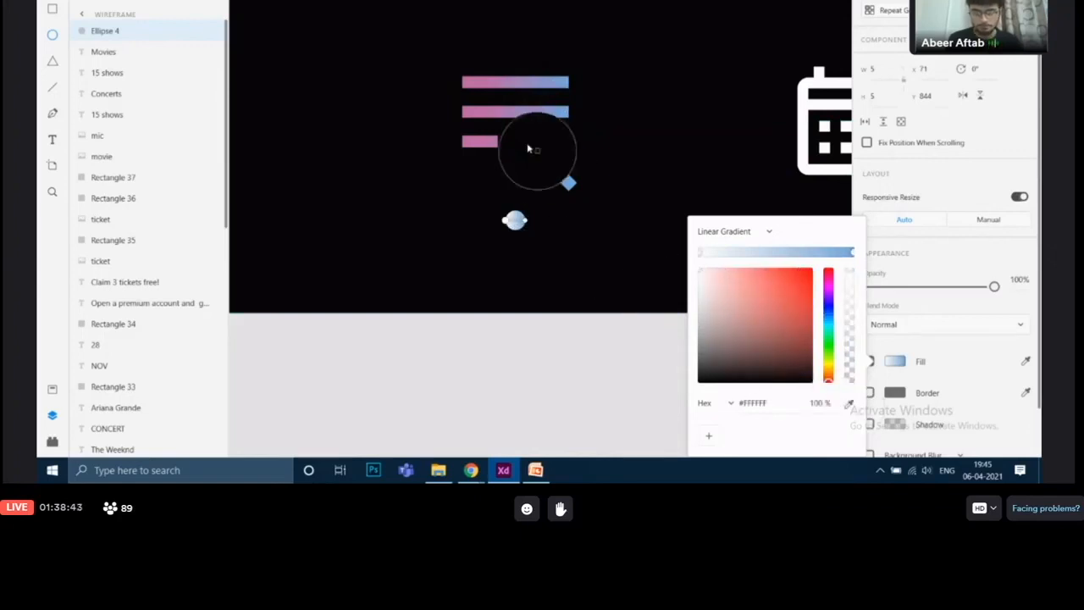
pyautogui.click(462, 110)
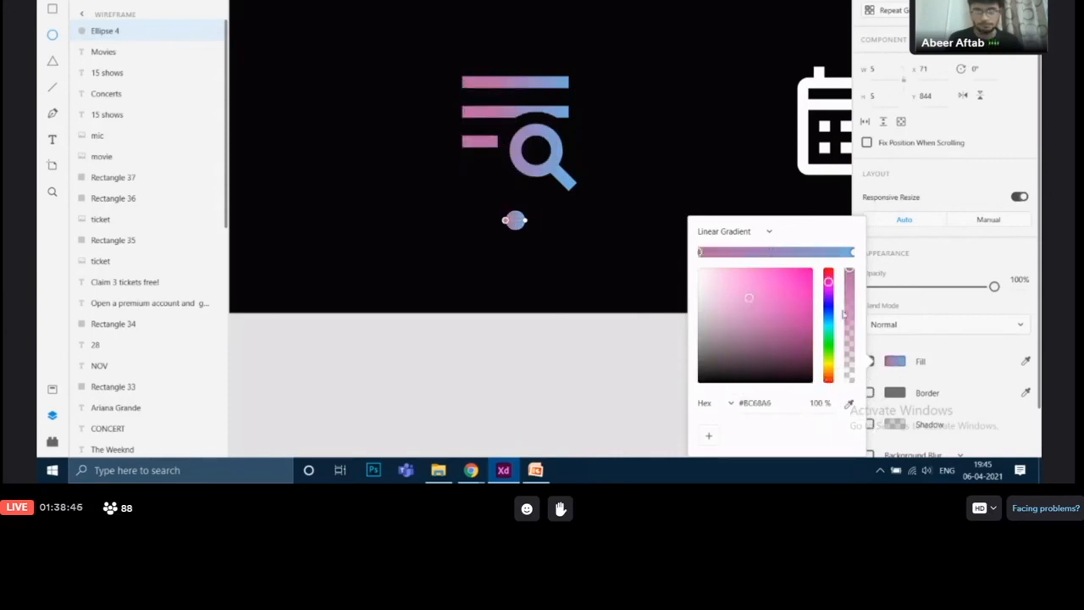
pyautogui.click(891, 366)
pyautogui.scroll(-10, 638, 275)
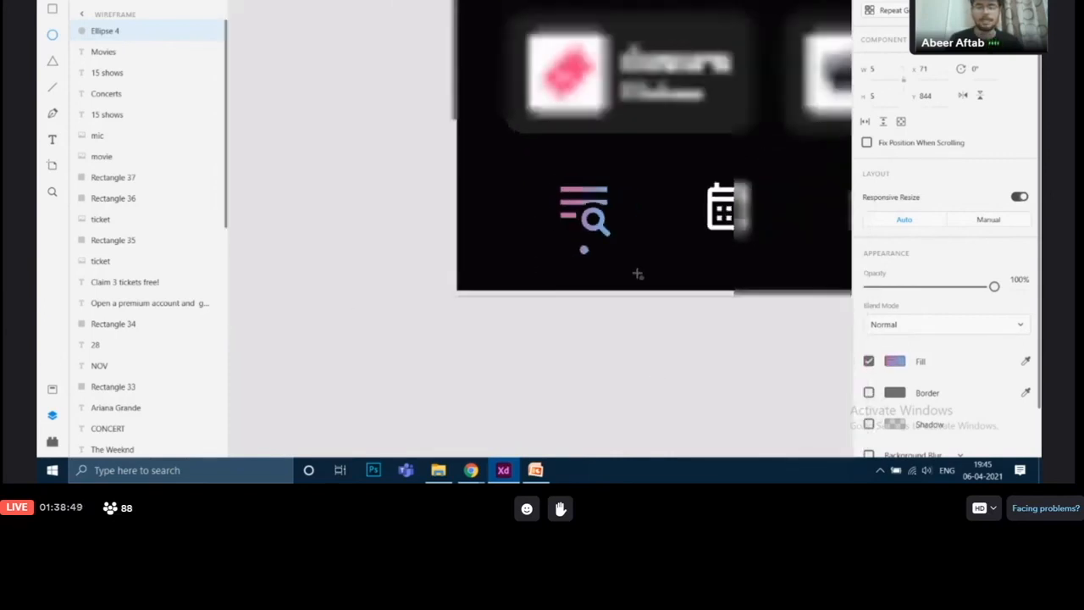
pyautogui.moveTo(675, 113); pyautogui.dragTo(508, 200)
pyautogui.click(100, 10)
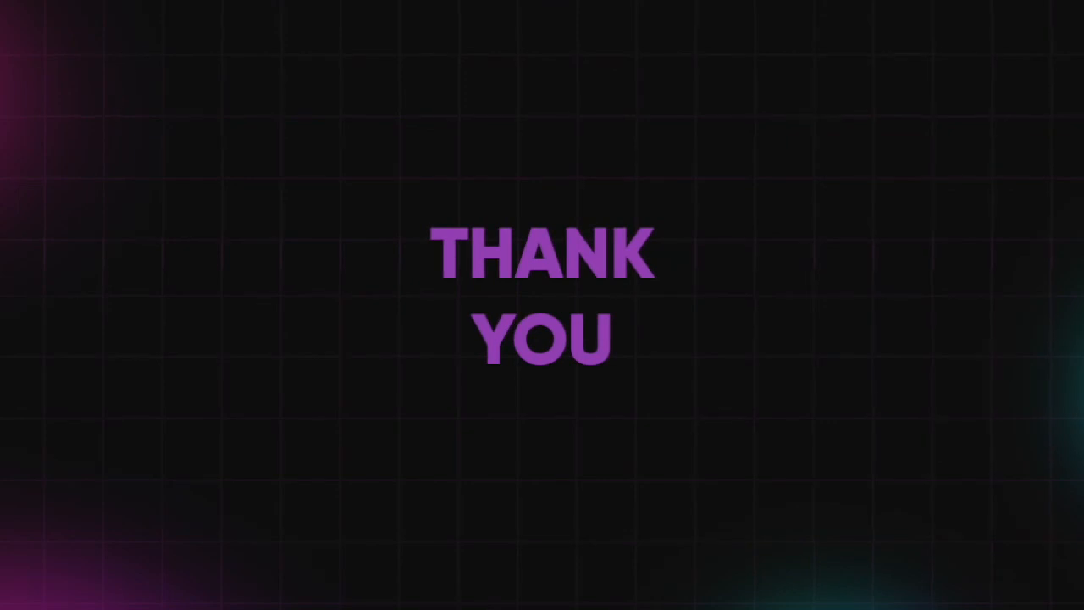